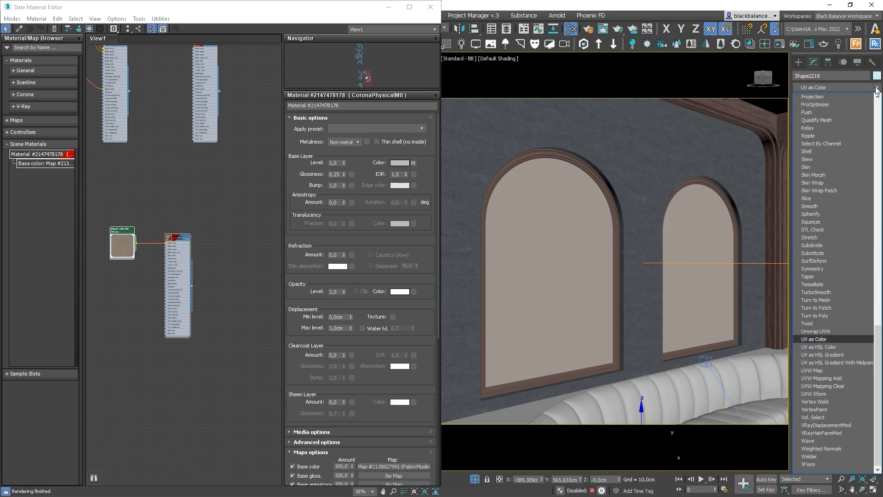
# Add a UVW Map modifier to the arched wall panels
pyautogui.press('Down')
pyautogui.press('Down')
pyautogui.press('Down')
pyautogui.press('Down')
pyautogui.press('Return')
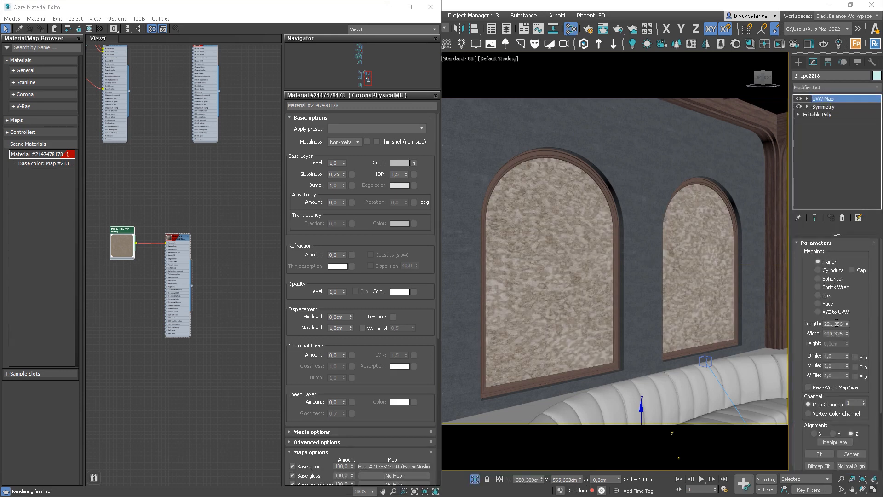
# Set the planar UVW mapping of the arched panels to 500 cm length and 500 cm width
pyautogui.doubleClick(836, 323)
pyautogui.write('500')
pyautogui.press('Tab')
pyautogui.write('500')
pyautogui.press('Return')
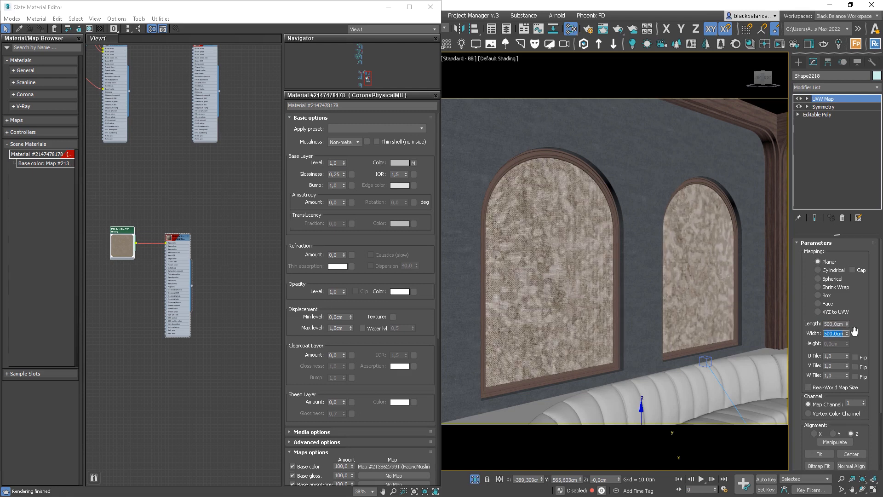
# Set the UVW Map length and width of the arched panels to 400 cm each and check the fabric scale
pyautogui.scroll(3, 533, 367)
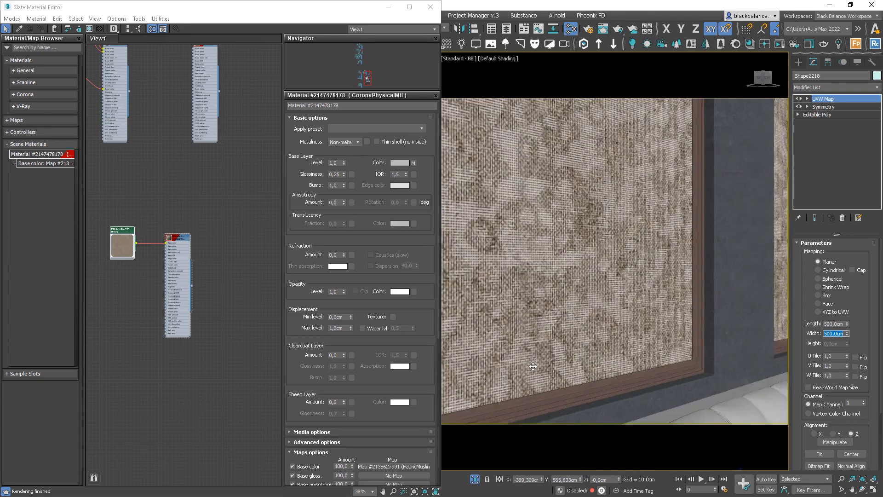
pyautogui.click(837, 324)
pyautogui.write('4')
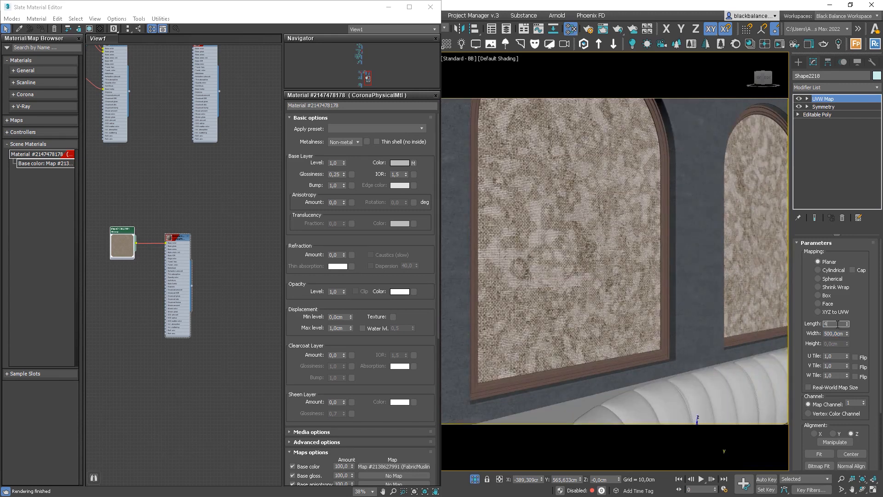
pyautogui.write('00')
pyautogui.press('Tab')
pyautogui.write('400')
pyautogui.press('Return')
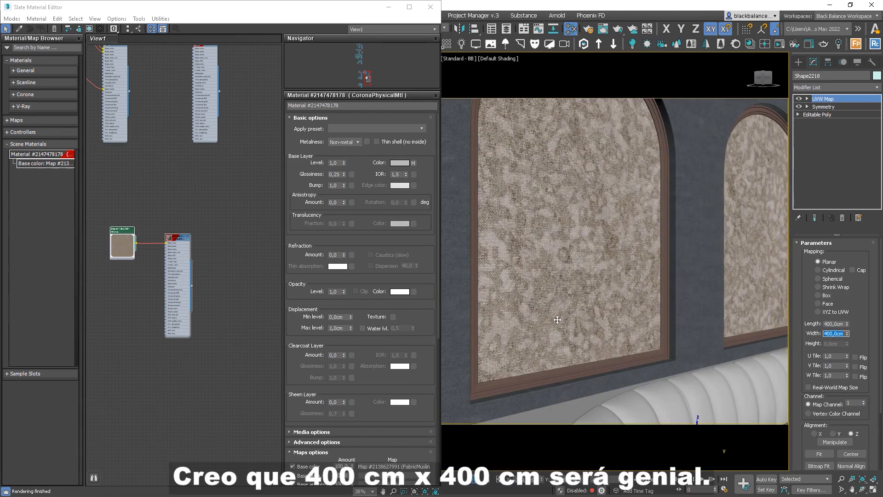
pyautogui.scroll(3, 552, 320)
pyautogui.scroll(-3, 583, 310)
pyautogui.moveTo(639, 258); pyautogui.dragTo(603, 286, button='middle')
pyautogui.scroll(-3, 603, 286)
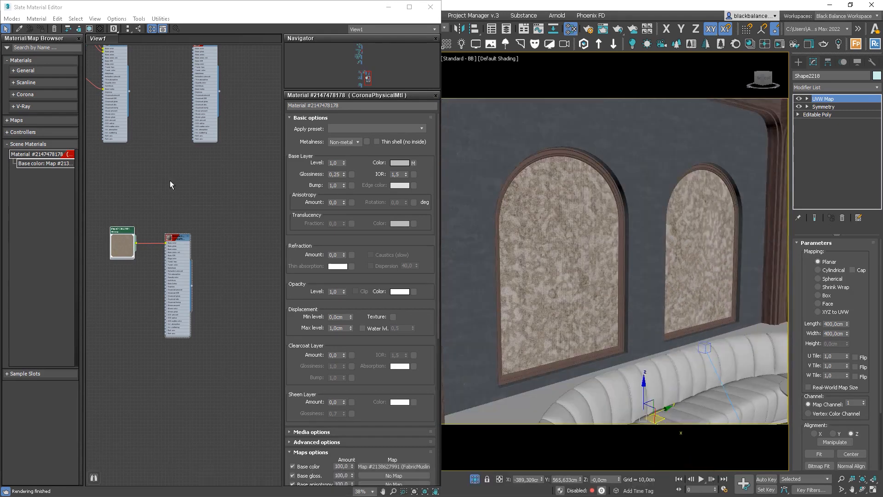
# Copy an existing CoronaNormal node beside the fabric material without its bitmap, and connect it to the Base bump slot
pyautogui.moveTo(170, 185); pyautogui.dragTo(226, 232, button='middle')
pyautogui.scroll(-1, 226, 233)
pyautogui.moveTo(138, 179); pyautogui.dragTo(172, 189, button='middle')
pyautogui.moveTo(184, 162)
pyautogui.keyDown('shift'); pyautogui.mouseDown()
pyautogui.moveTo(244, 353)
pyautogui.moveTo(235, 330)
pyautogui.mouseUp(); pyautogui.keyUp('shift')
pyautogui.doubleClick(235, 330)
pyautogui.click(210, 309)
pyautogui.press('Delete')
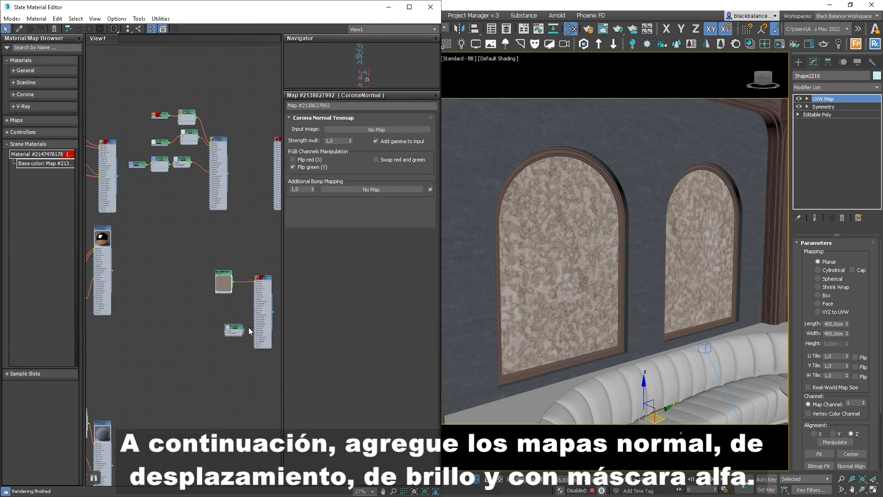
pyautogui.scroll(5, 249, 330)
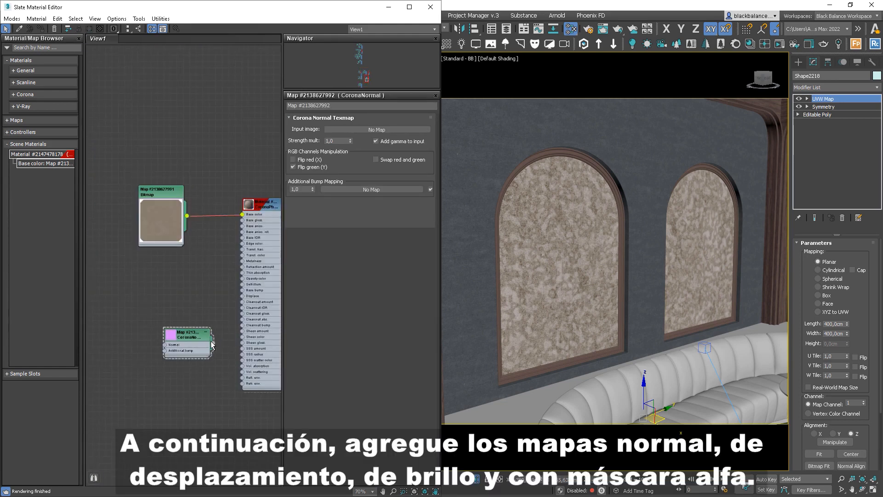
pyautogui.moveTo(213, 343); pyautogui.dragTo(193, 312)
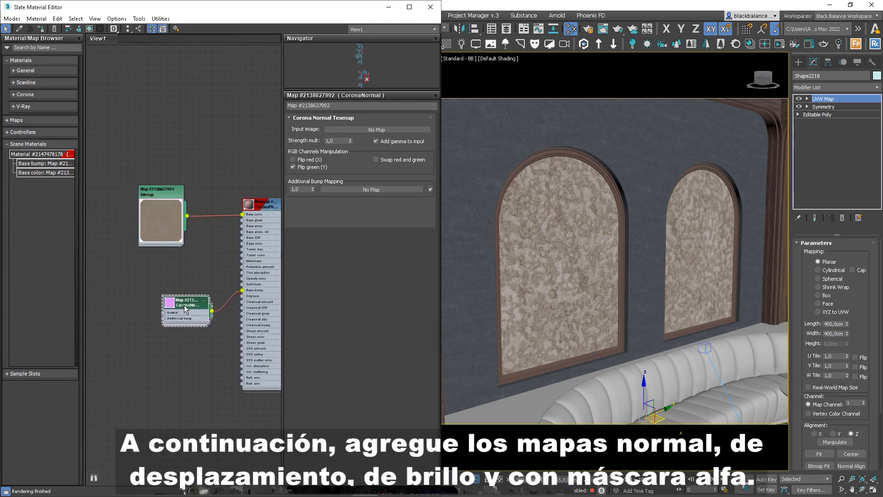
# Load FabricMuslin001_NRM_4K.jpg into the CoronaNormal node's Normal input and FabricMuslin001_DISP_4K.jpg into the material's Displace slot
pyautogui.moveTo(607, 482); pyautogui.dragTo(131, 295)
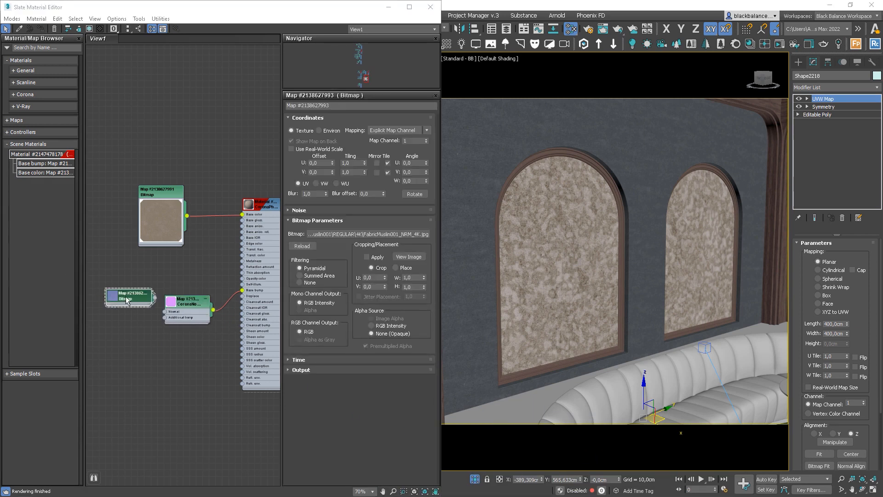
pyautogui.moveTo(164, 314); pyautogui.dragTo(164, 312)
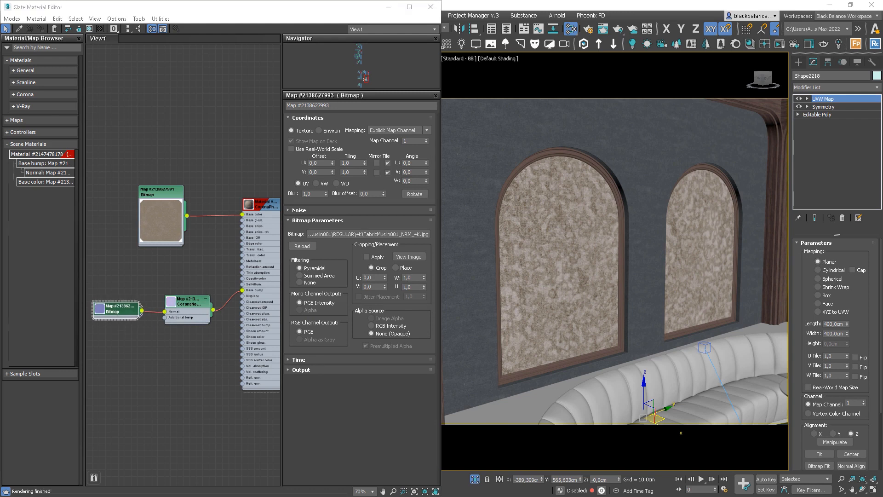
pyautogui.moveTo(393, 341); pyautogui.dragTo(242, 296)
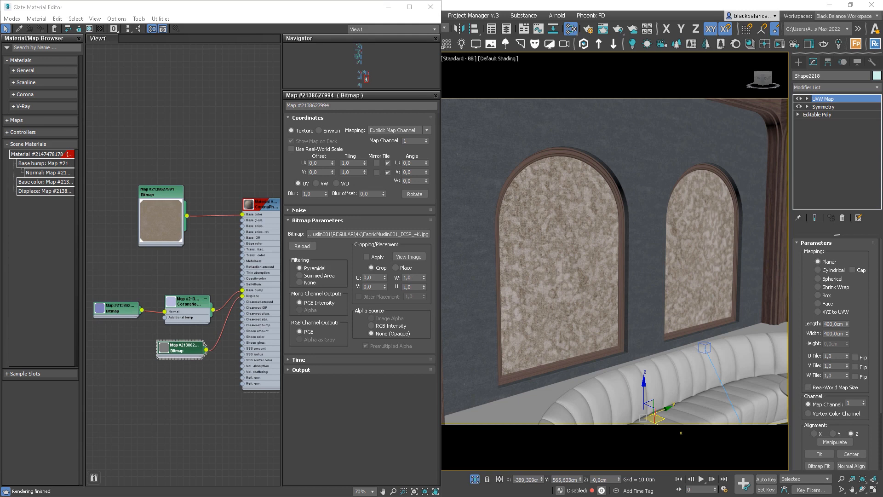
# Load FabricMuslin001_GLOSS_4K.jpg into the material's Base gloss slot and space out the color and gloss bitmap nodes
pyautogui.moveTo(509, 336); pyautogui.dragTo(243, 220)
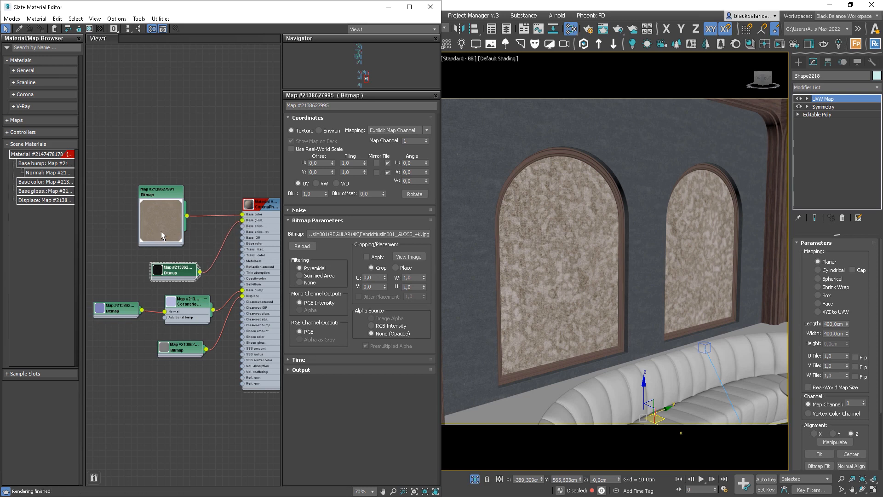
pyautogui.moveTo(162, 235); pyautogui.dragTo(168, 201)
pyautogui.moveTo(165, 278); pyautogui.dragTo(158, 266)
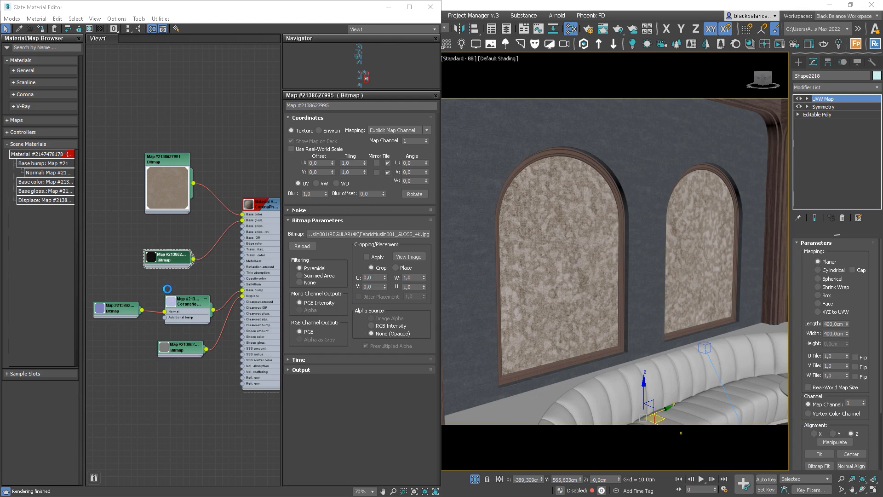
# Add the FabricMuslin001_ALPHAMASKED_4K.png bitmap to the node view and inspect its weave holes in the Photos viewer
pyautogui.moveTo(151, 281); pyautogui.dragTo(83, 281)
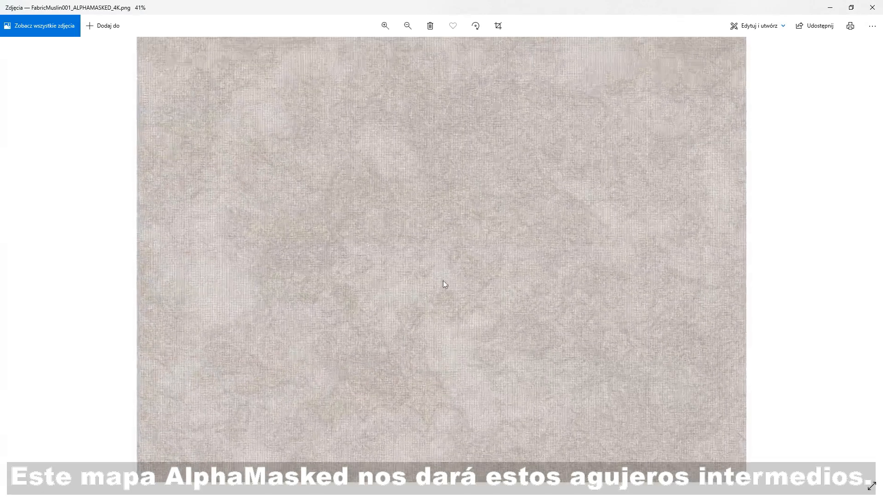
pyautogui.scroll(6, 402, 301)
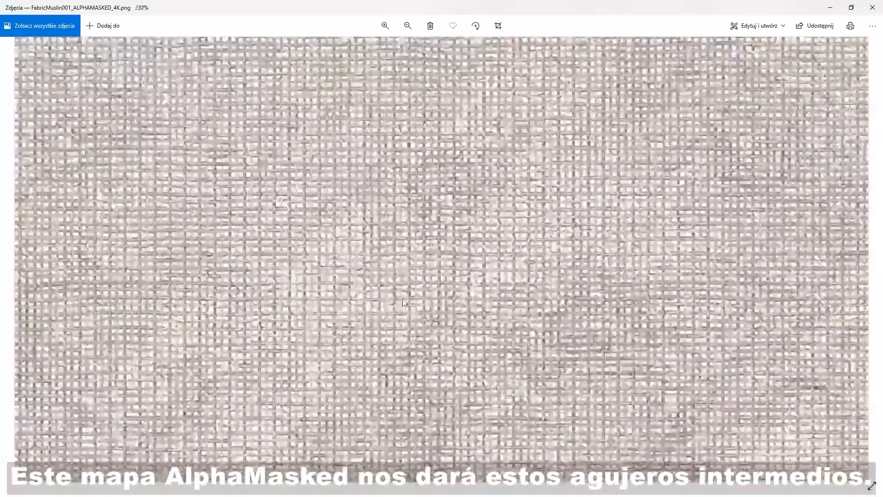
pyautogui.scroll(3, 402, 301)
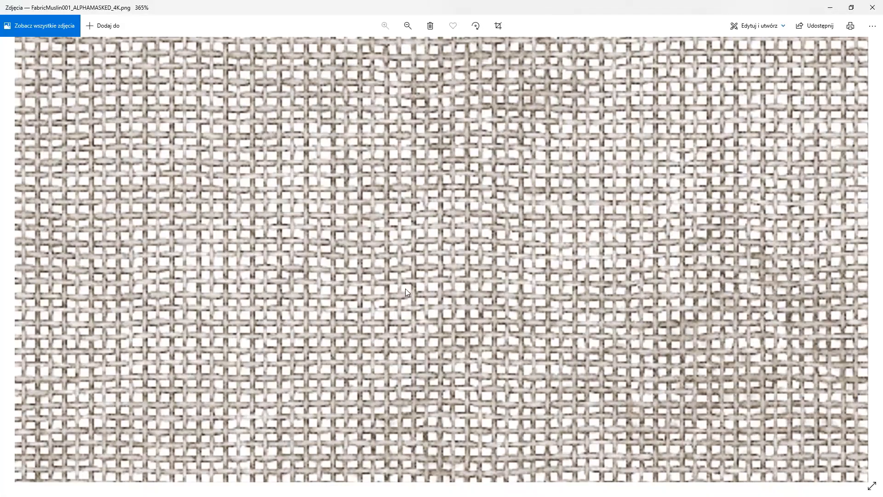
pyautogui.scroll(-5, 404, 291)
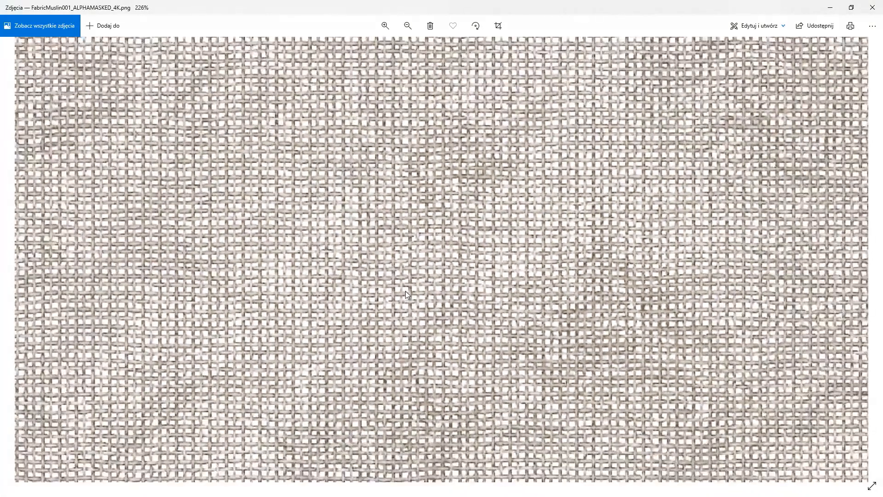
pyautogui.scroll(-4, 404, 290)
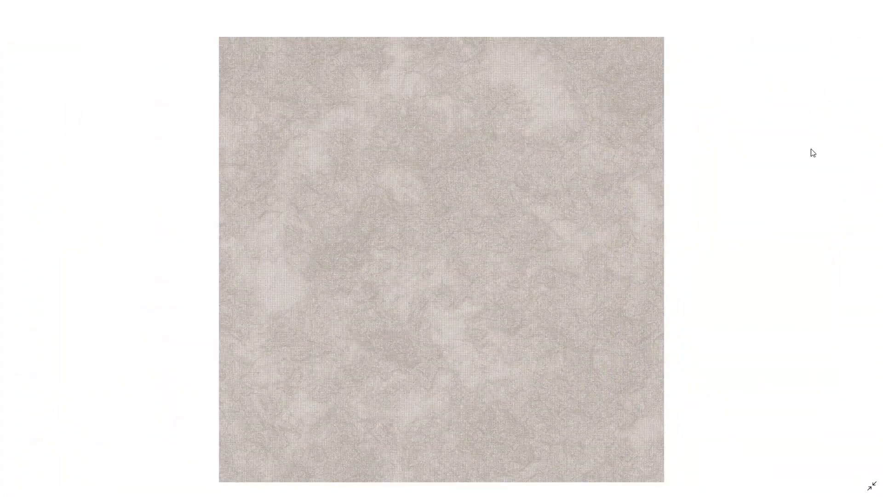
pyautogui.click(872, 8)
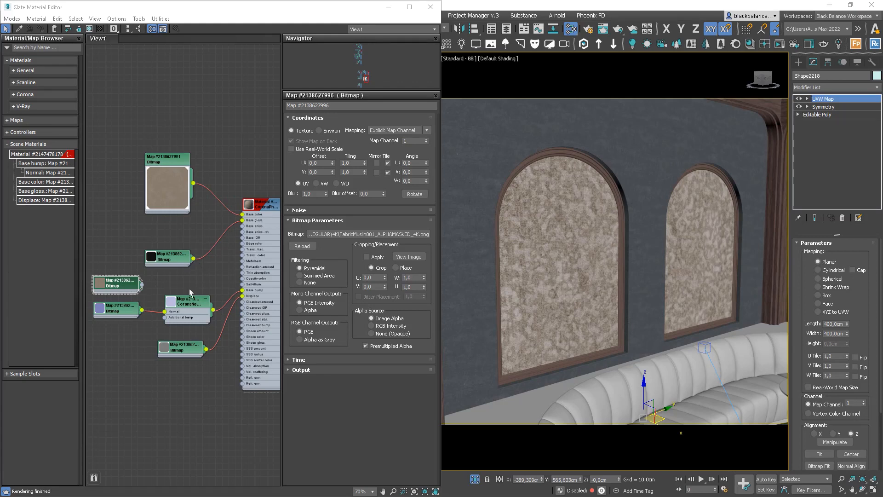
# Set the alpha-masked bitmap's mono channel output to Alpha and connect it to the Opacity color slot
pyautogui.click(301, 311)
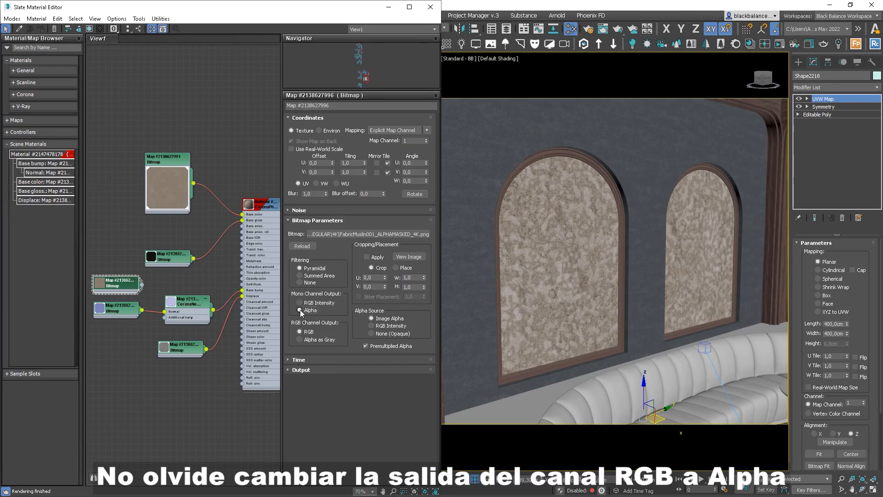
pyautogui.moveTo(142, 285); pyautogui.dragTo(242, 280)
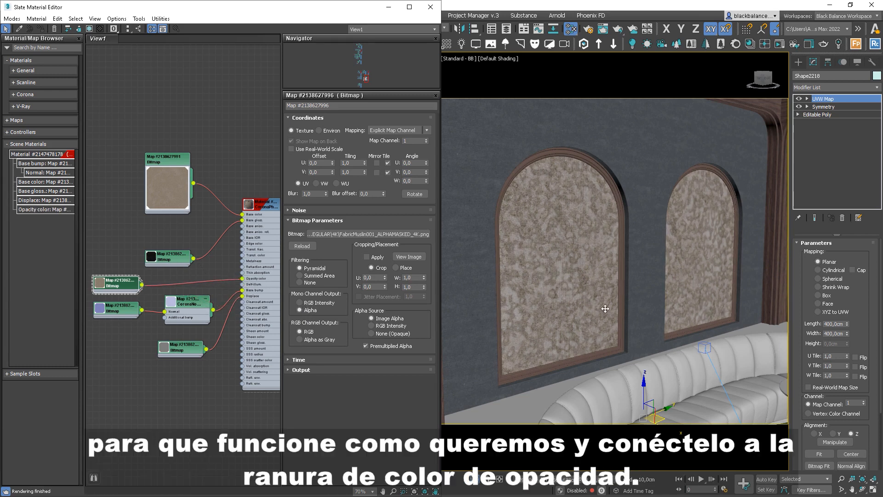
# Isolate the arched fabric panels and start a close-up Corona interactive render of them
pyautogui.click(580, 303)
pyautogui.hotkey('alt', 'q')
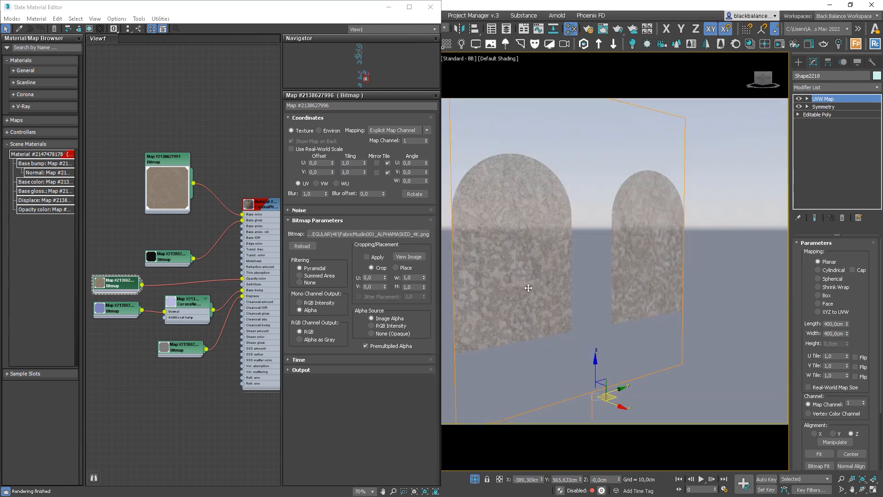
pyautogui.scroll(5, 508, 281)
pyautogui.rightClick(617, 267)
pyautogui.click(603, 260)
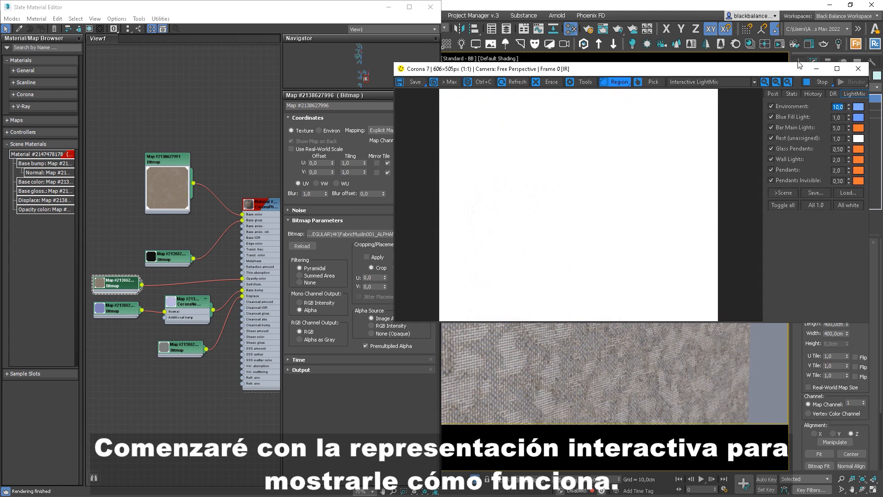
# Set the render's tone mapping exposure to -3 EV
pyautogui.click(772, 94)
pyautogui.write('-')
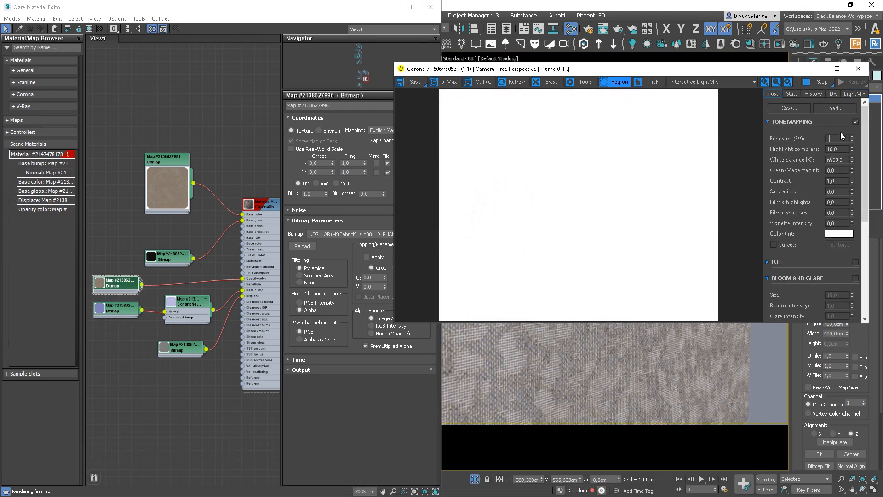
pyautogui.write('3')
pyautogui.press('Return')
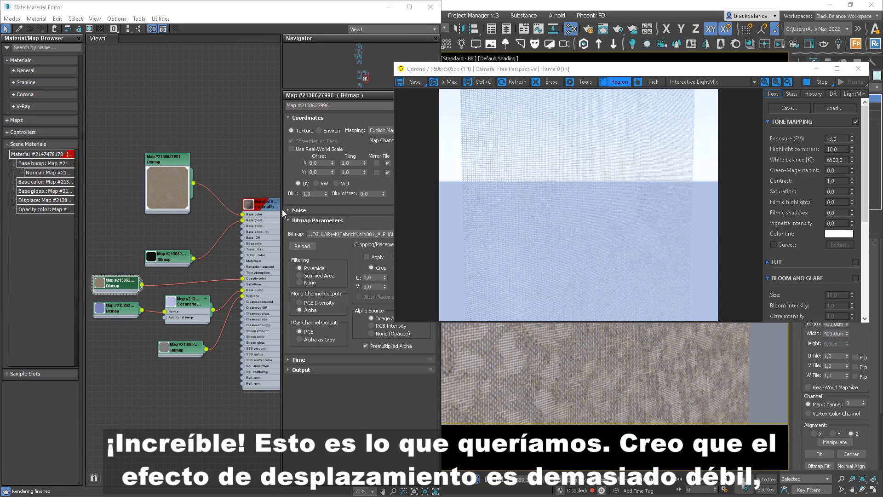
# Open the fabric material's parameters and set the maximum displacement level to 5 cm
pyautogui.doubleClick(264, 205)
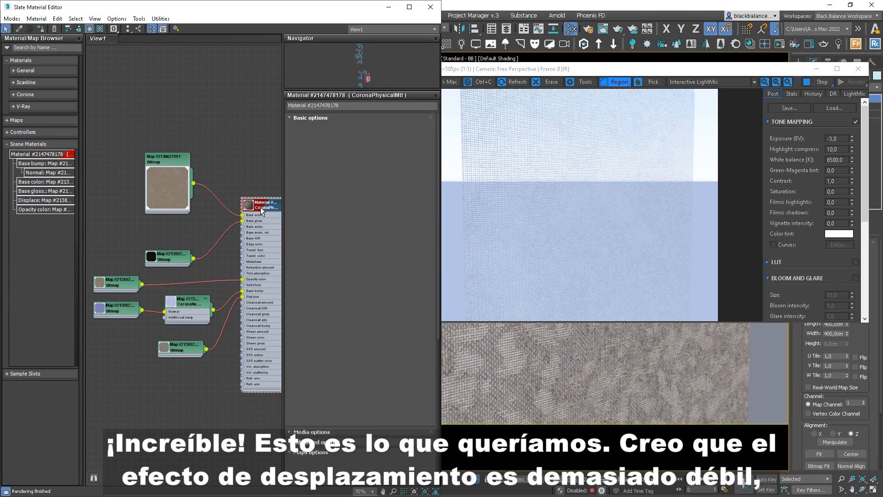
pyautogui.moveTo(260, 207); pyautogui.dragTo(218, 204, button='middle')
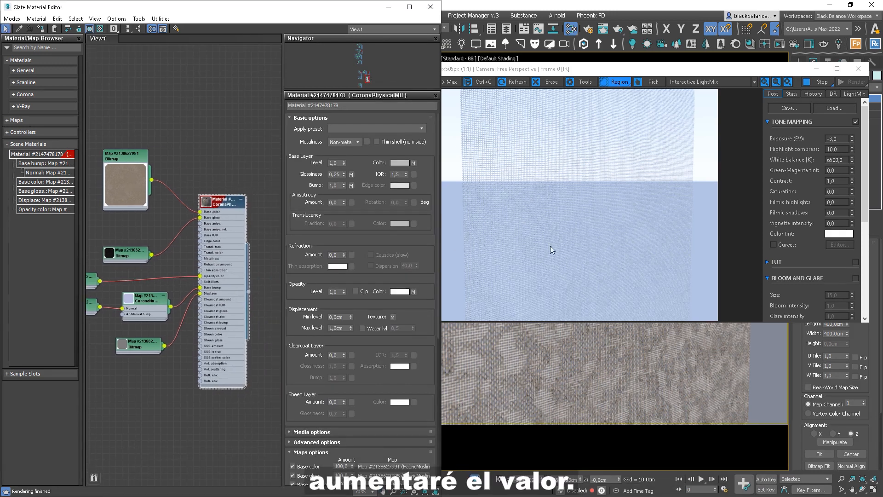
pyautogui.write('5')
pyautogui.press('Return')
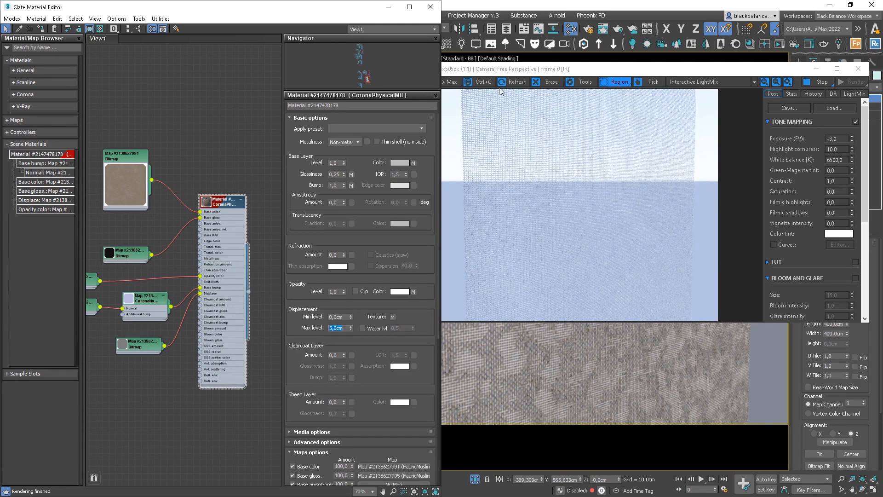
# Examine the displaced weave up close in the interactive render and set the maximum displacement level to 2.5 cm
pyautogui.click(636, 179)
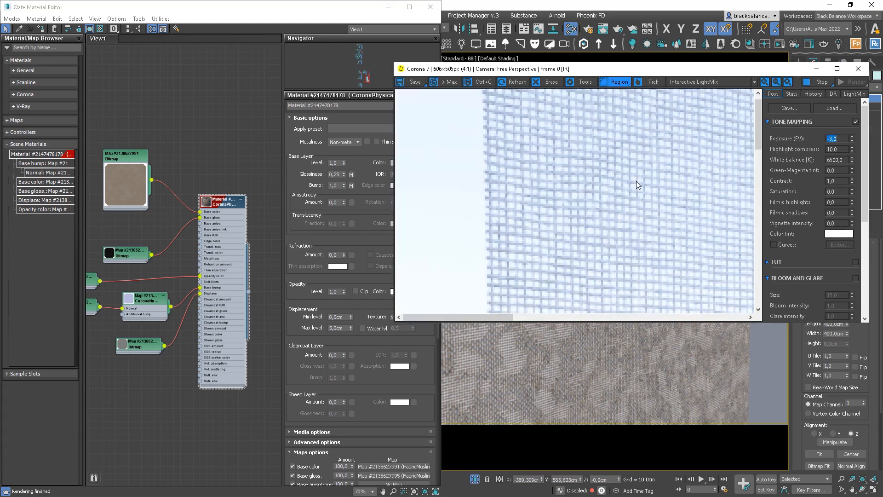
pyautogui.moveTo(566, 404); pyautogui.dragTo(583, 383, button='middle')
pyautogui.scroll(3, 583, 382)
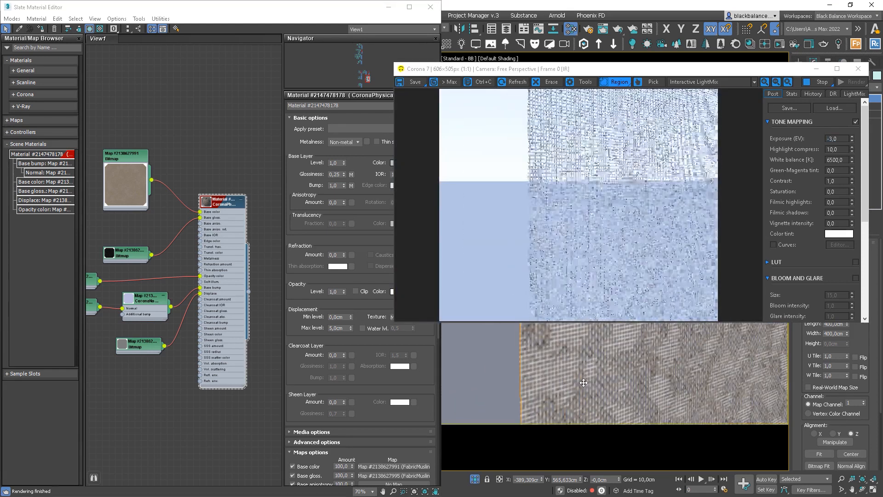
pyautogui.scroll(2, 584, 383)
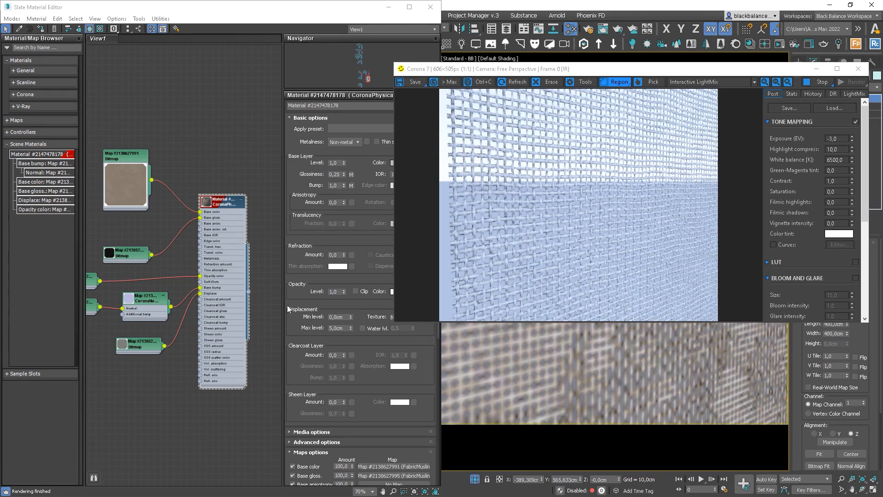
pyautogui.moveTo(351, 328); pyautogui.dragTo(352, 371)
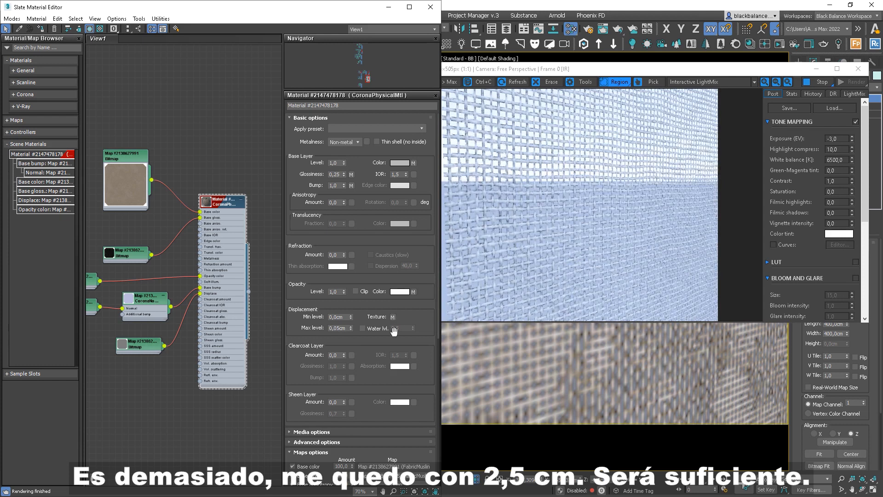
pyautogui.doubleClick(347, 328)
pyautogui.write('2,5')
pyautogui.press('Return')
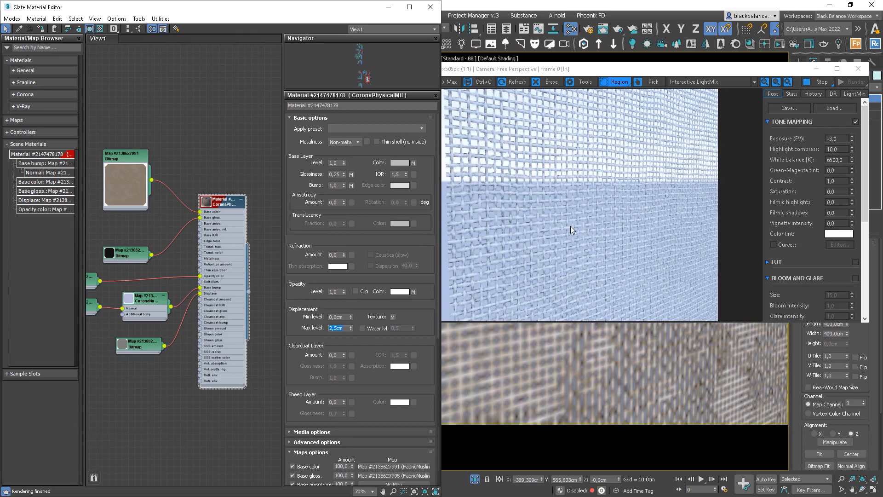
# Unhide all objects to bring the whole interior scene back
pyautogui.rightClick(616, 368)
pyautogui.click(628, 334)
pyautogui.click(481, 262)
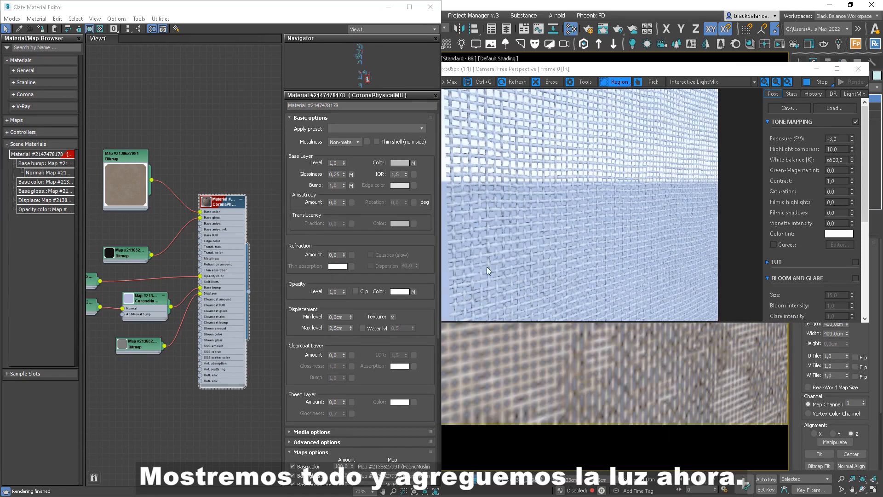
# Set the tone mapping exposure to 1 EV, frame the arched wall panels, and draw a render region around one arch
pyautogui.doubleClick(840, 136)
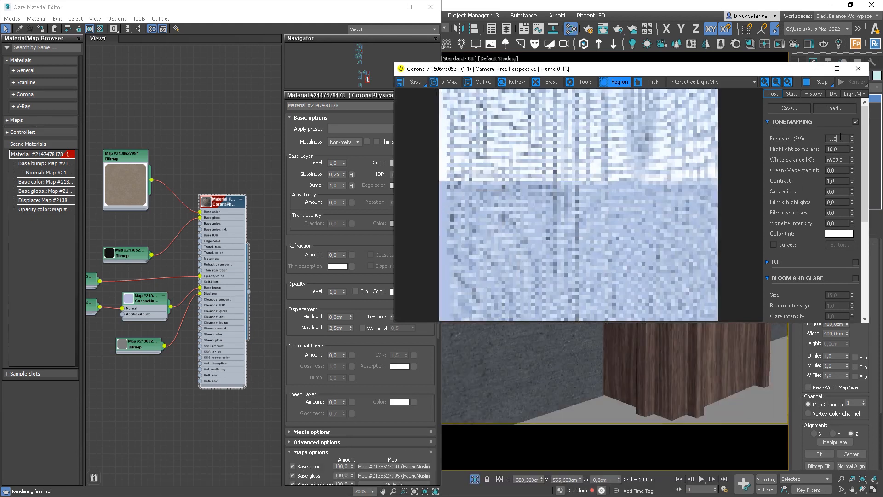
pyautogui.press('Return')
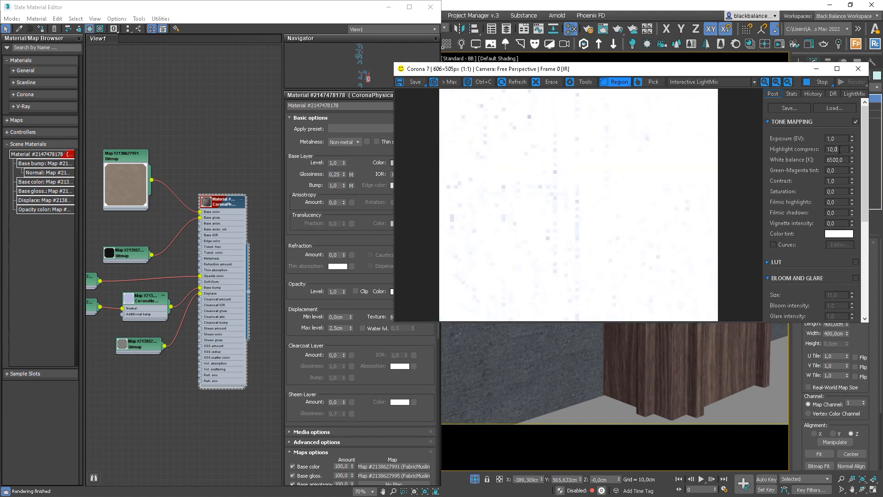
pyautogui.moveTo(620, 368); pyautogui.dragTo(647, 368, button='middle')
pyautogui.scroll(-4, 647, 369)
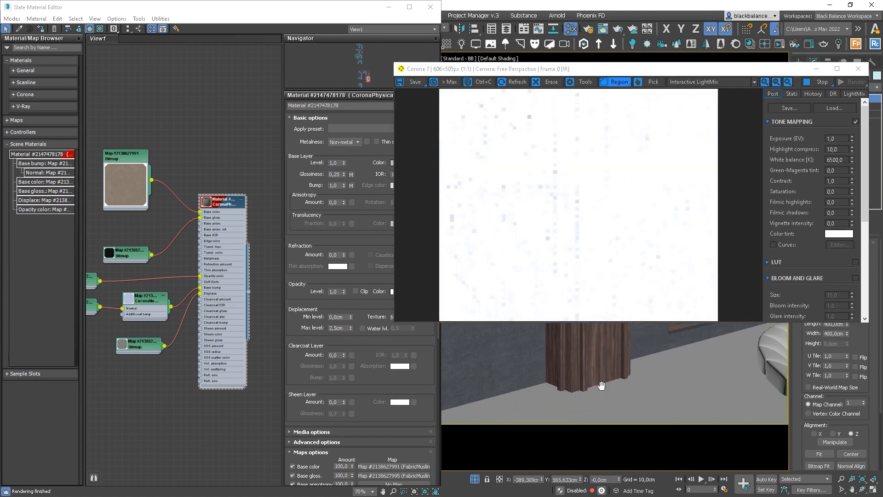
pyautogui.moveTo(601, 385); pyautogui.dragTo(560, 410, button='middle')
pyautogui.scroll(3, 647, 357)
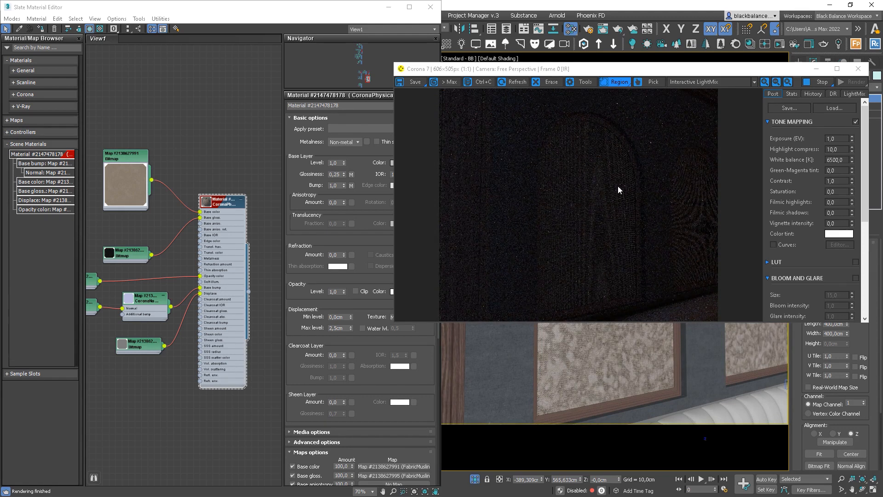
pyautogui.moveTo(665, 108); pyautogui.dragTo(510, 324)
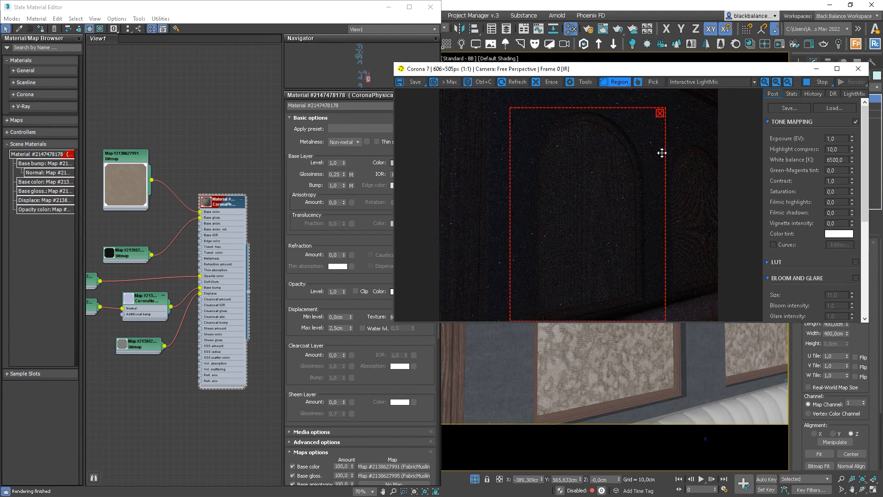
# Close the material editor and start creating a Corona light with the wall area shown in the top view
pyautogui.click(432, 11)
pyautogui.click(431, 8)
pyautogui.moveTo(166, 299); pyautogui.dragTo(237, 294, button='middle')
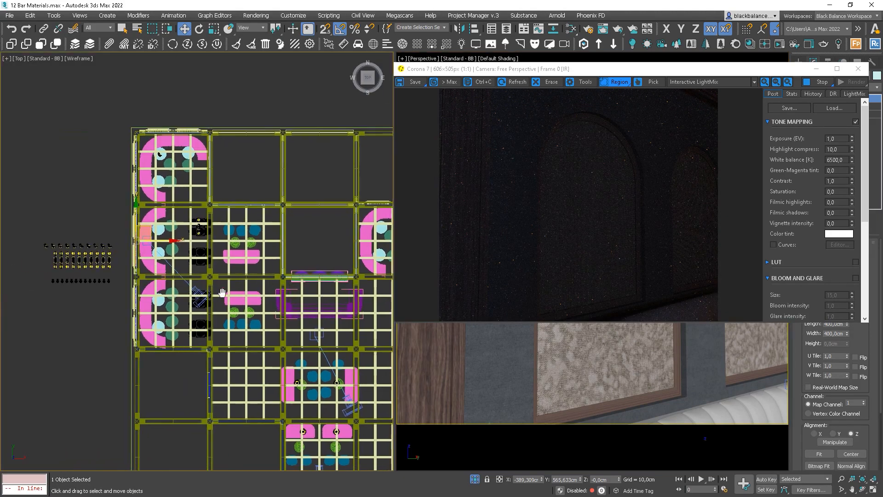
pyautogui.moveTo(759, 73); pyautogui.dragTo(702, 76)
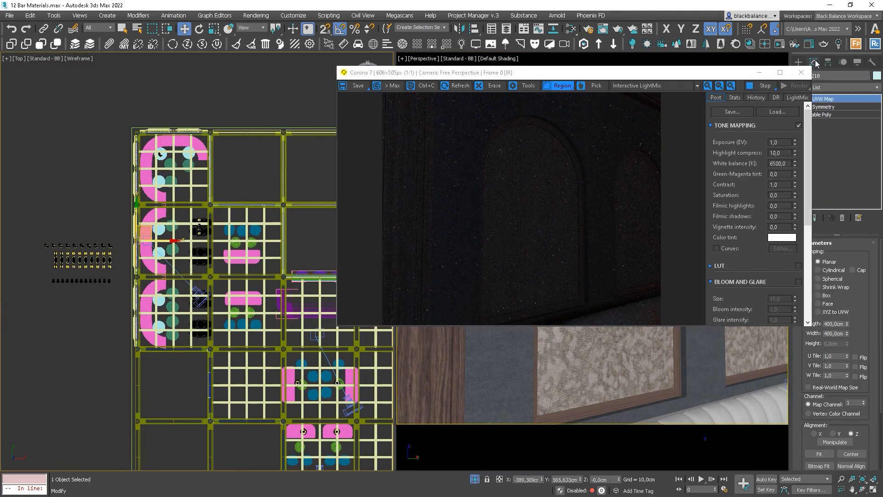
pyautogui.click(800, 62)
pyautogui.click(822, 76)
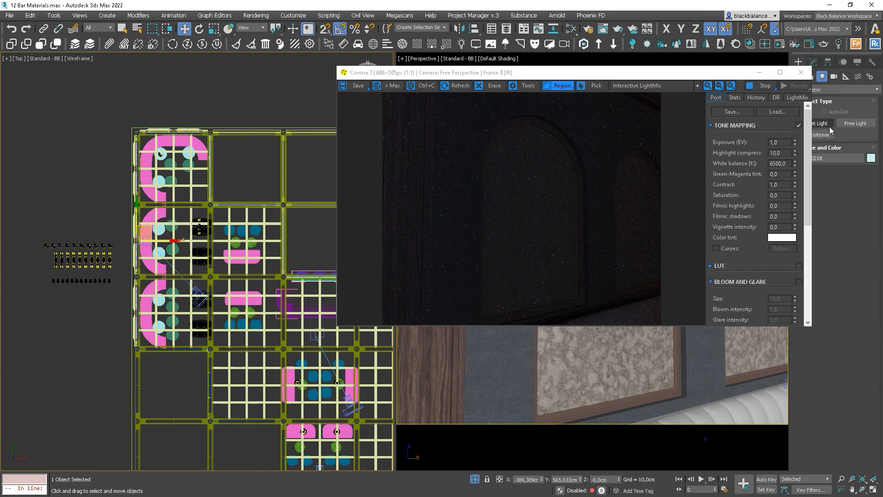
pyautogui.moveTo(726, 73); pyautogui.dragTo(698, 69)
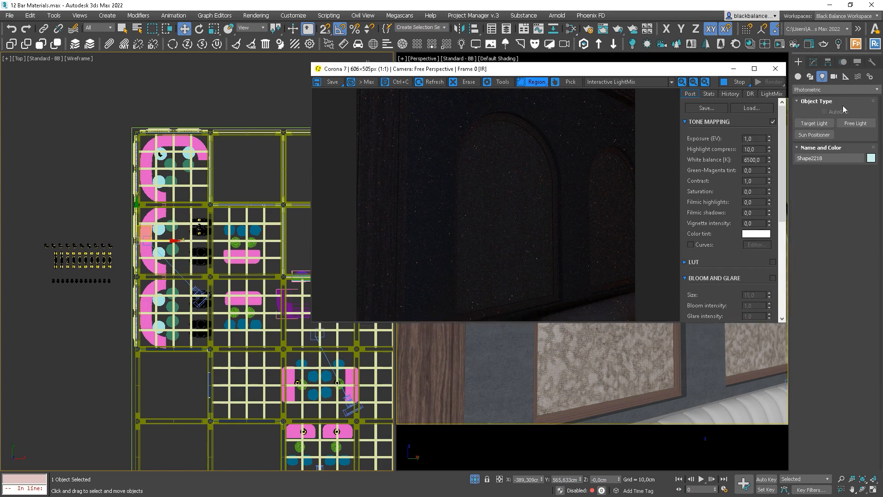
pyautogui.click(823, 89)
pyautogui.click(812, 116)
pyautogui.click(814, 123)
# Draw a rectangular Corona light about 6.5 by 198 cm along the back of a wall panel in the top view
pyautogui.scroll(5, 119, 231)
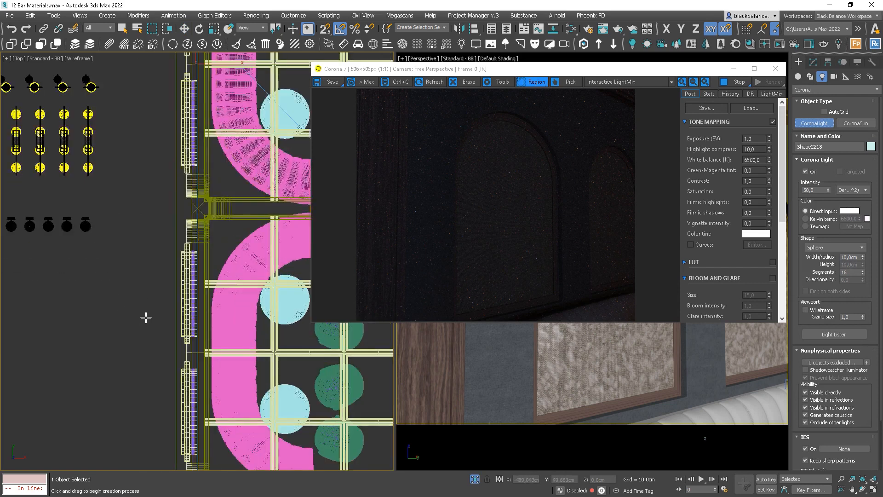
pyautogui.scroll(8, 146, 317)
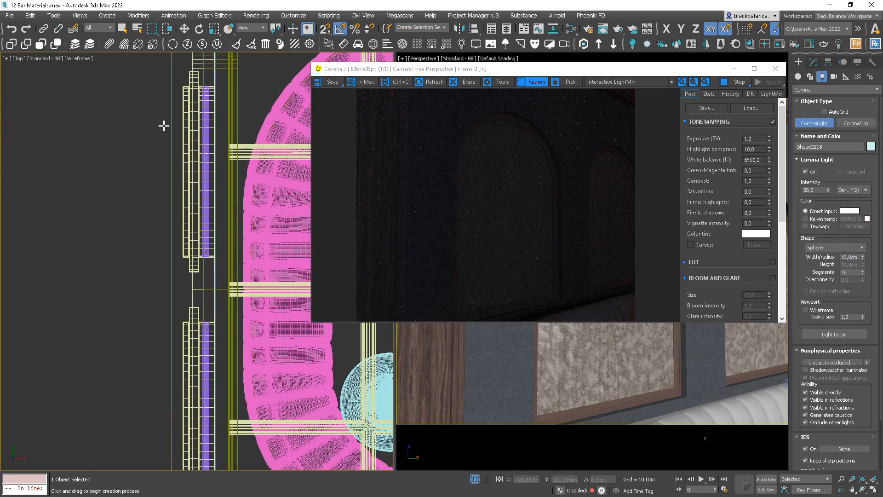
pyautogui.moveTo(182, 73); pyautogui.dragTo(195, 134)
pyautogui.hotkey('ctrl', 'z')
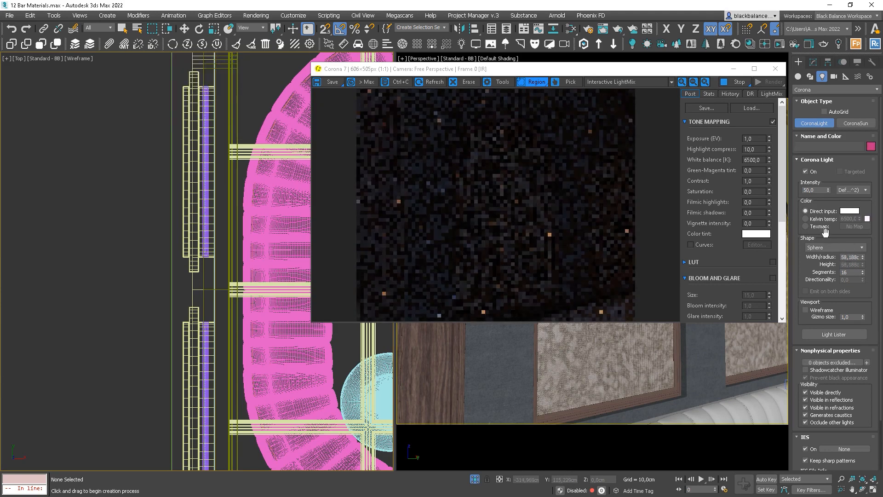
pyautogui.click(821, 248)
pyautogui.click(823, 261)
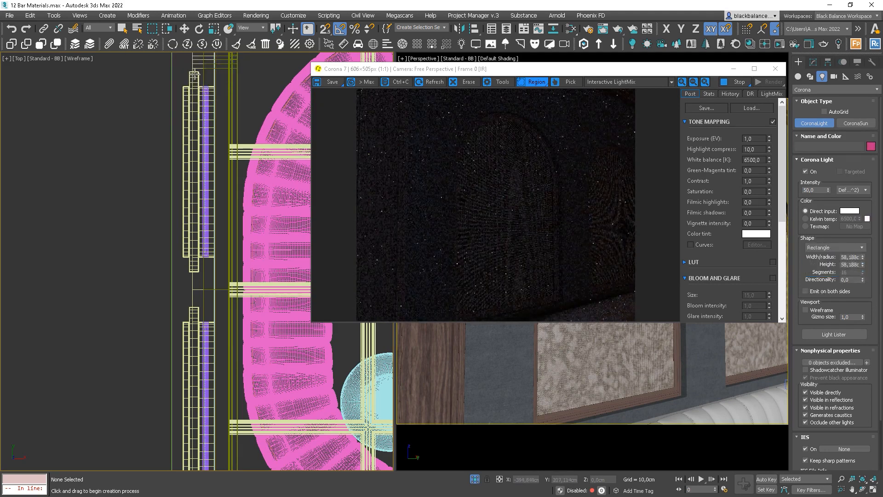
pyautogui.moveTo(184, 73); pyautogui.dragTo(178, 272)
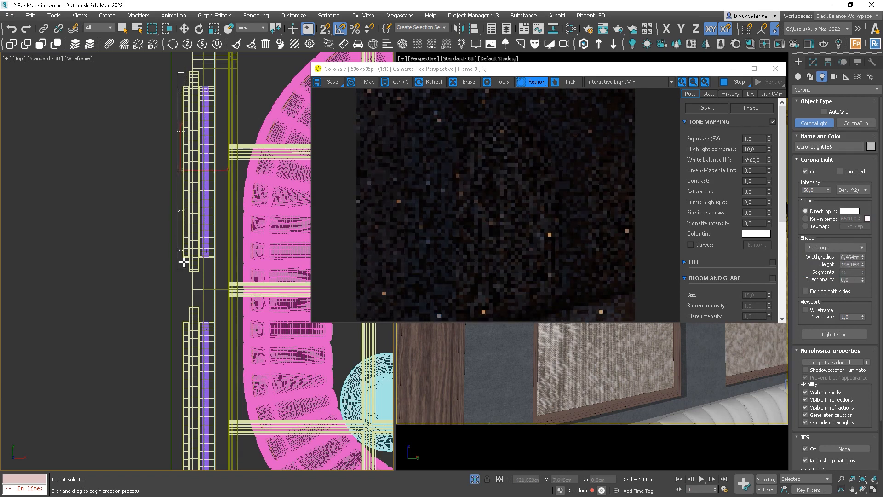
# Rotate the rectangular light in the front view so that it shines upward
pyautogui.press('f')
pyautogui.press('z')
pyautogui.scroll(-7, 213, 234)
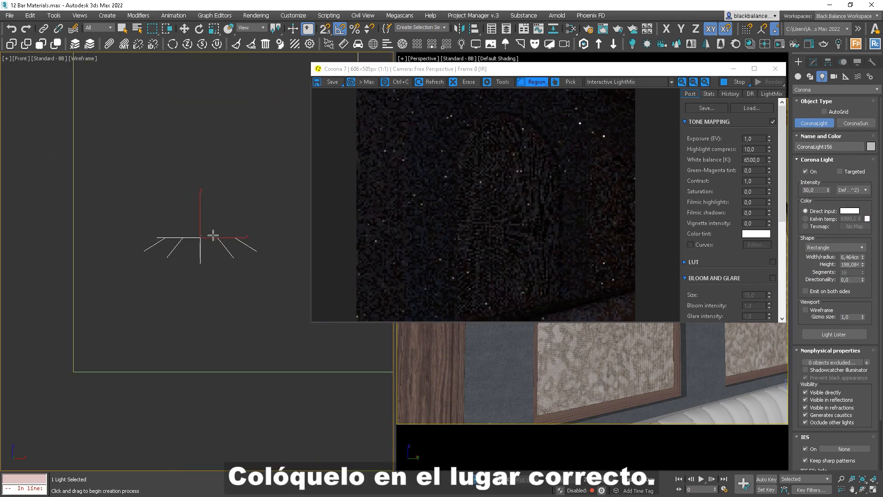
pyautogui.press('e')
pyautogui.moveTo(229, 259); pyautogui.dragTo(179, 213)
pyautogui.scroll(-3, 179, 214)
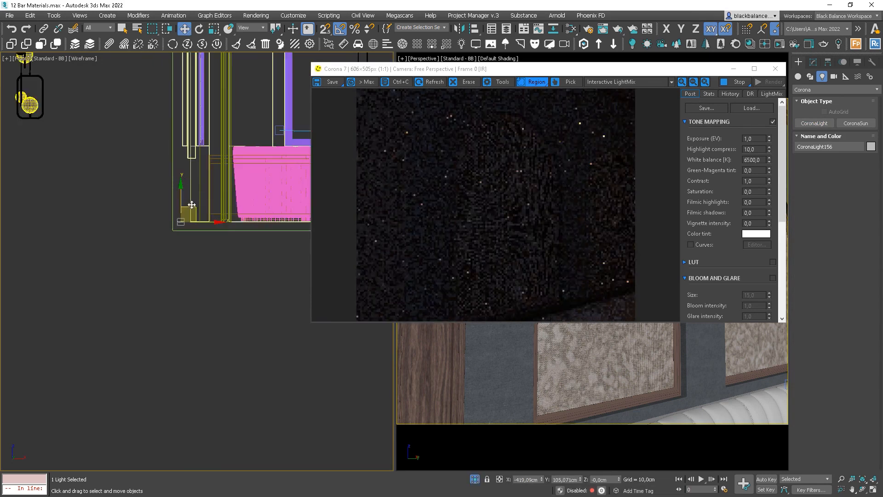
# Move the light up from floor level into the recess at the bottom of the wall panel's frame
pyautogui.press('w')
pyautogui.moveTo(184, 226); pyautogui.dragTo(196, 90)
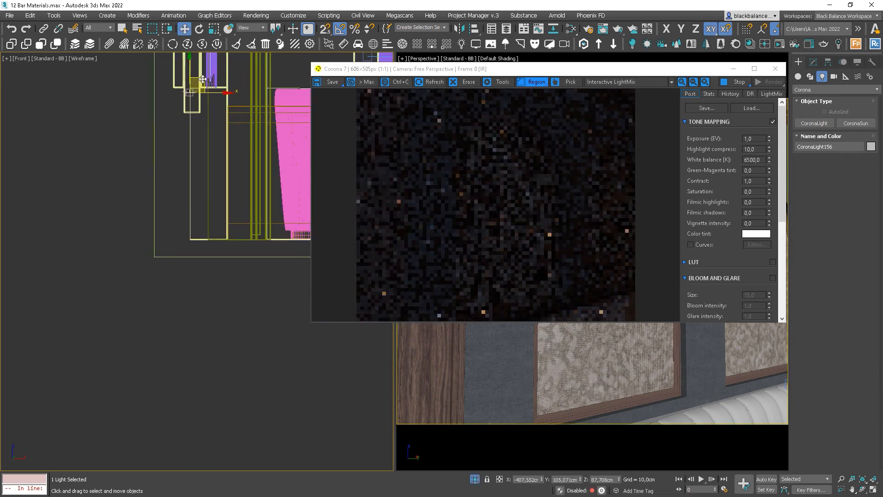
pyautogui.scroll(3, 197, 92)
pyautogui.moveTo(196, 98); pyautogui.dragTo(210, 153, button='middle')
pyautogui.moveTo(185, 152); pyautogui.dragTo(200, 150)
# Check the Rest (unassigned) layer in the LightMix and examine the light's placement in the wall recess from several angles
pyautogui.click(769, 94)
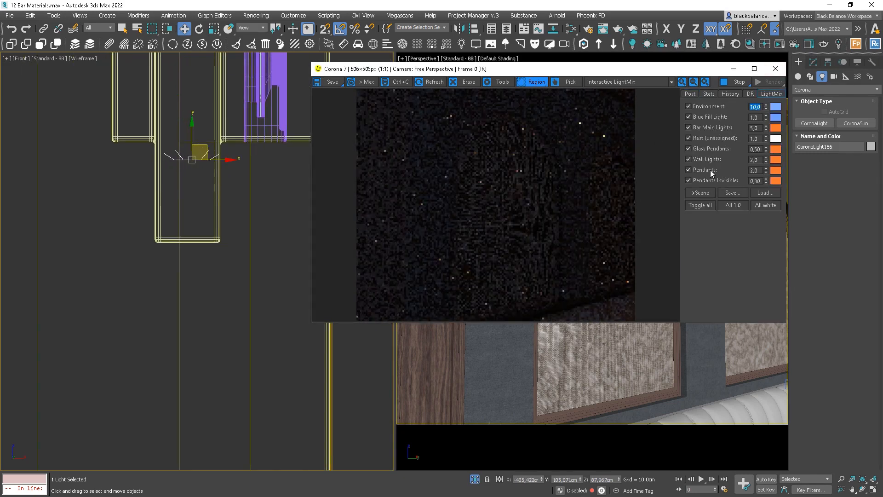
pyautogui.click(688, 138)
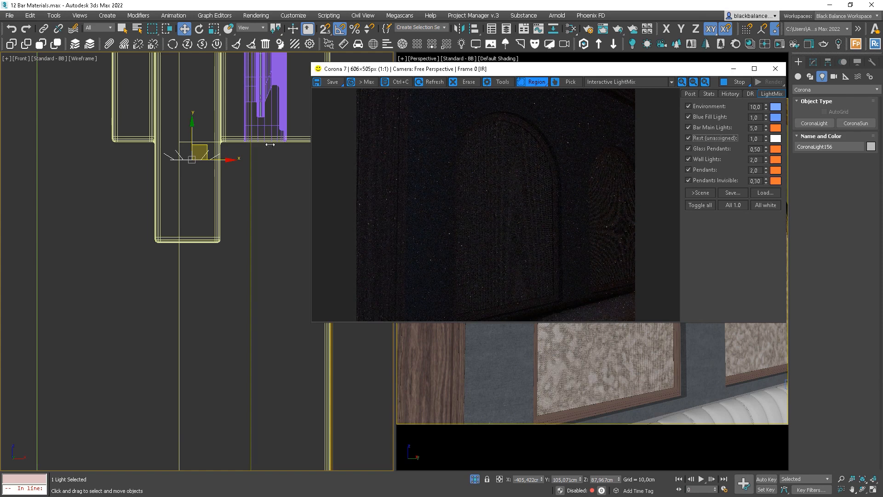
pyautogui.scroll(-5, 200, 203)
pyautogui.keyDown('alt'); pyautogui.moveTo(199, 202); pyautogui.dragTo(157, 210, button='middle'); pyautogui.keyUp('alt')
pyautogui.press('F3')
pyautogui.scroll(2, 157, 209)
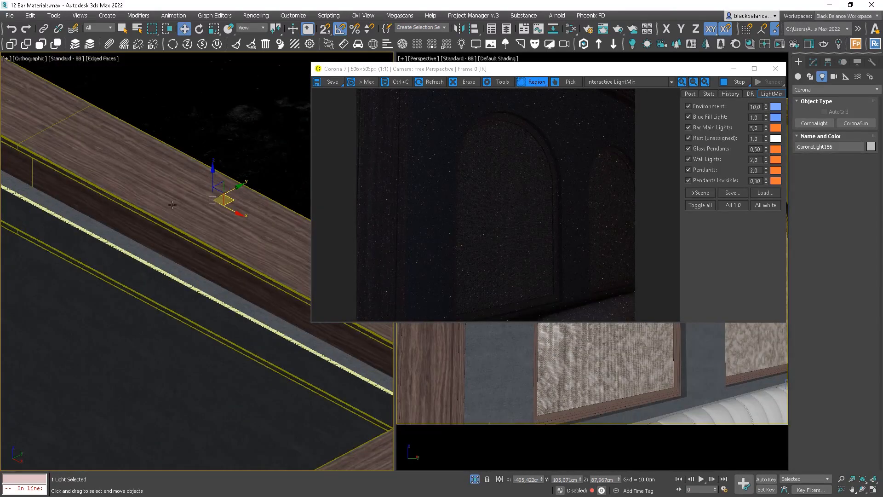
pyautogui.press('p')
pyautogui.press('z')
pyautogui.keyDown('alt'); pyautogui.moveTo(157, 244); pyautogui.dragTo(233, 233, button='middle'); pyautogui.keyUp('alt')
pyautogui.press('F3')
pyautogui.moveTo(180, 247)
pyautogui.keyDown('alt'); pyautogui.mouseDown(button='middle')
pyautogui.moveTo(159, 235)
pyautogui.moveTo(149, 242)
pyautogui.mouseUp(button='middle'); pyautogui.keyUp('alt')
pyautogui.scroll(3, 149, 243)
pyautogui.press('F3')
pyautogui.scroll(5, 149, 243)
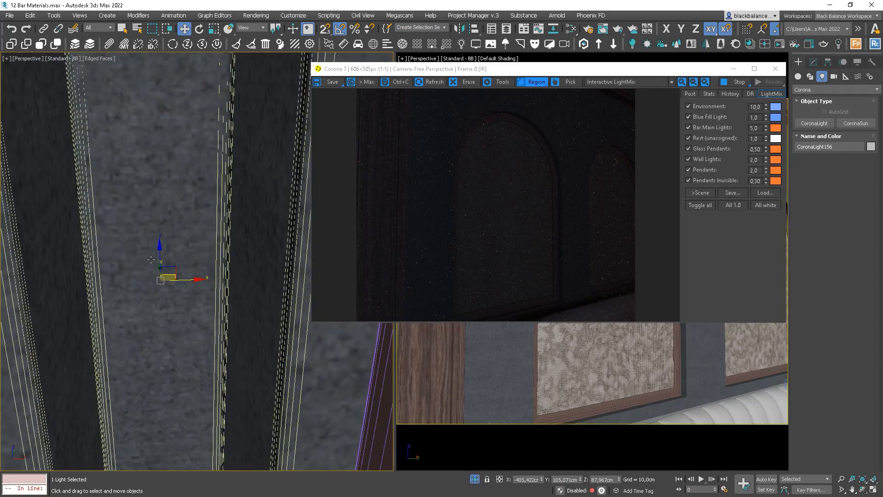
# Shift the light about 0.7 cm along X away from the room and open its parameters
pyautogui.keyDown('alt'); pyautogui.moveTo(149, 242); pyautogui.dragTo(181, 261, button='middle'); pyautogui.keyUp('alt')
pyautogui.moveTo(182, 260); pyautogui.dragTo(175, 258)
pyautogui.press('f')
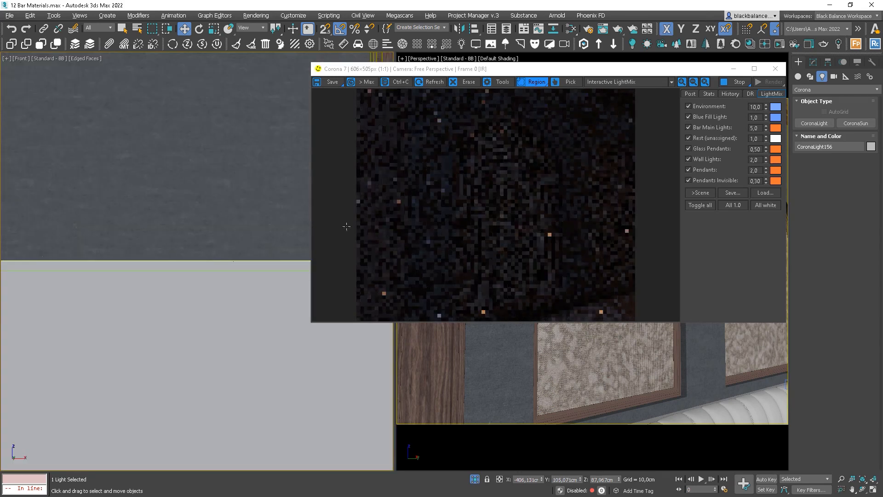
pyautogui.click(813, 63)
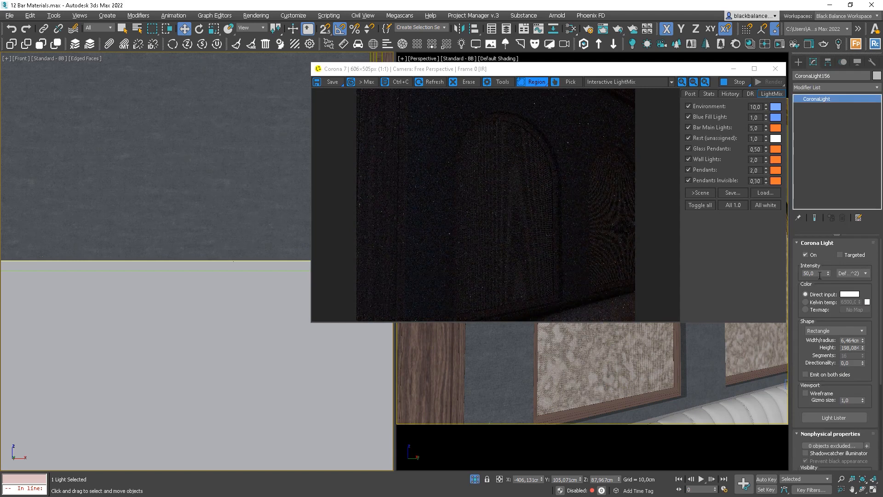
# Turn off every LightMix layer except Rest (unassigned) to isolate the new light
pyautogui.click(689, 160)
pyautogui.click(688, 170)
pyautogui.click(688, 180)
pyautogui.click(688, 148)
pyautogui.click(688, 128)
pyautogui.click(688, 117)
pyautogui.click(689, 106)
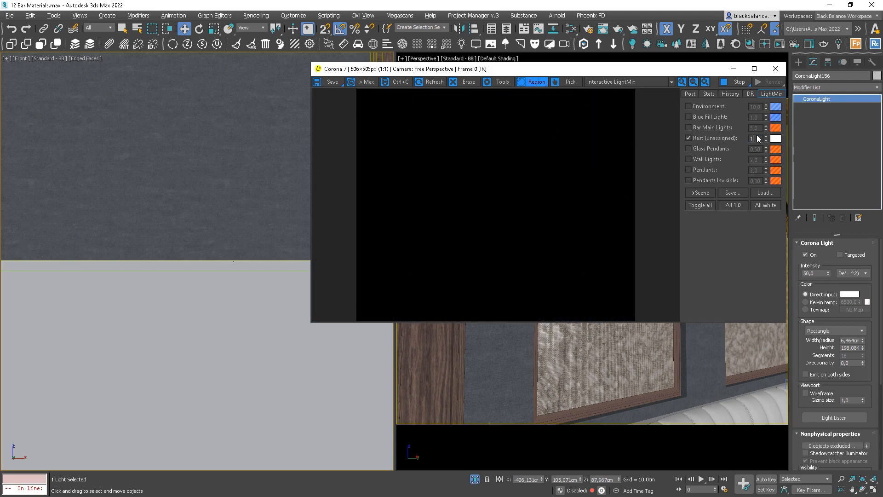
# Tilt the light in the front view so that it points diagonally up toward the fabric panel
pyautogui.press('z')
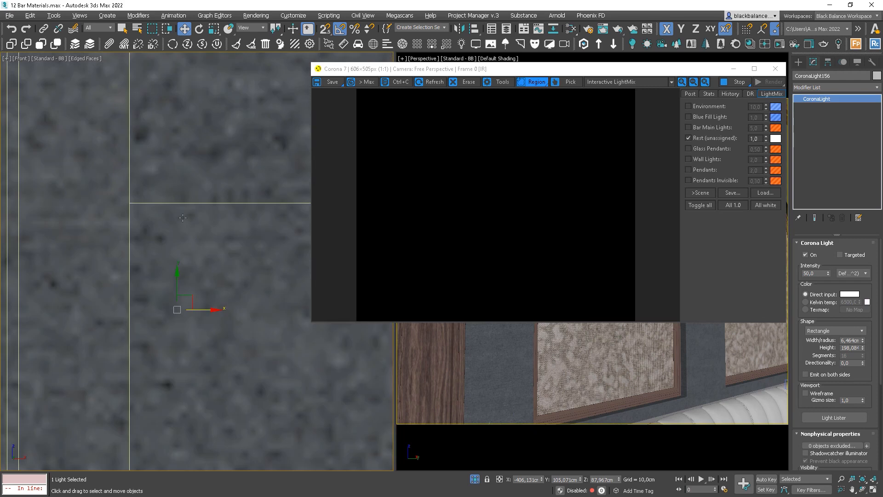
pyautogui.press('F3')
pyautogui.scroll(-2, 185, 274)
pyautogui.press('e')
pyautogui.moveTo(208, 255); pyautogui.dragTo(192, 273)
pyautogui.press('w')
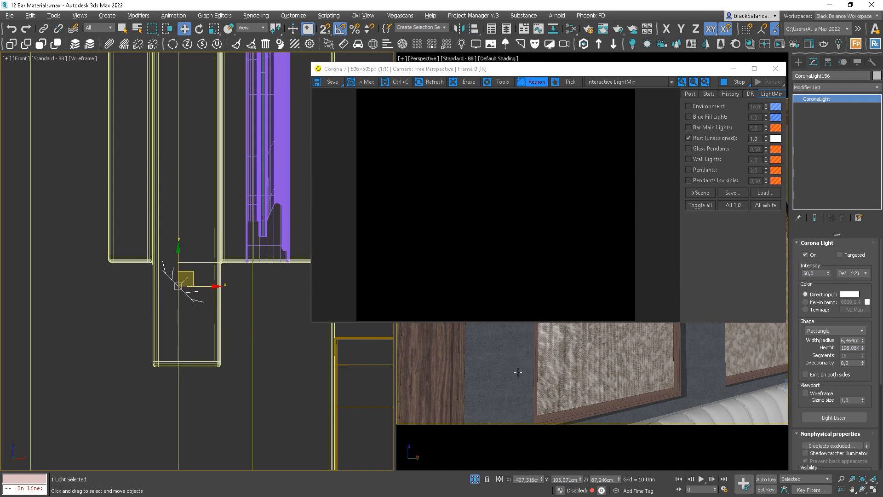
# Check the Rest (unassigned) layer by toggling it, and try the light in front of the fabric panel
pyautogui.moveTo(854, 390); pyautogui.dragTo(860, 423)
pyautogui.click(688, 137)
pyautogui.click(688, 138)
pyautogui.moveTo(233, 304); pyautogui.dragTo(209, 329, button='middle')
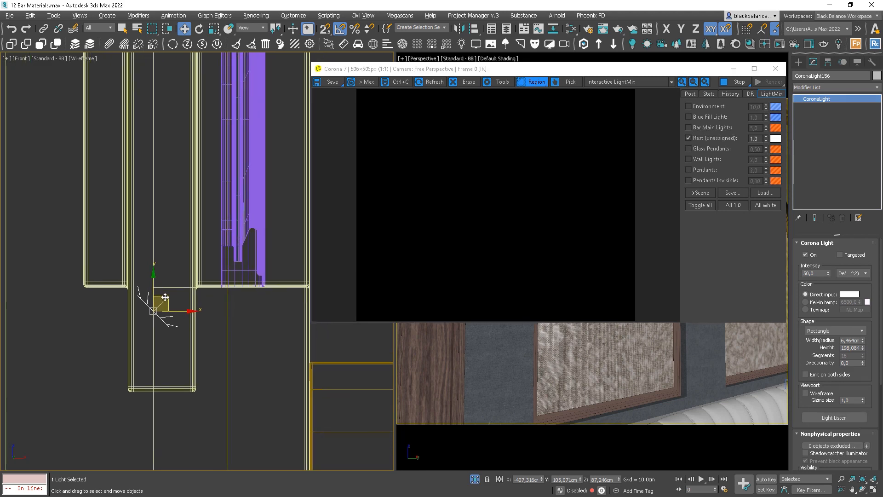
pyautogui.scroll(-5, 212, 263)
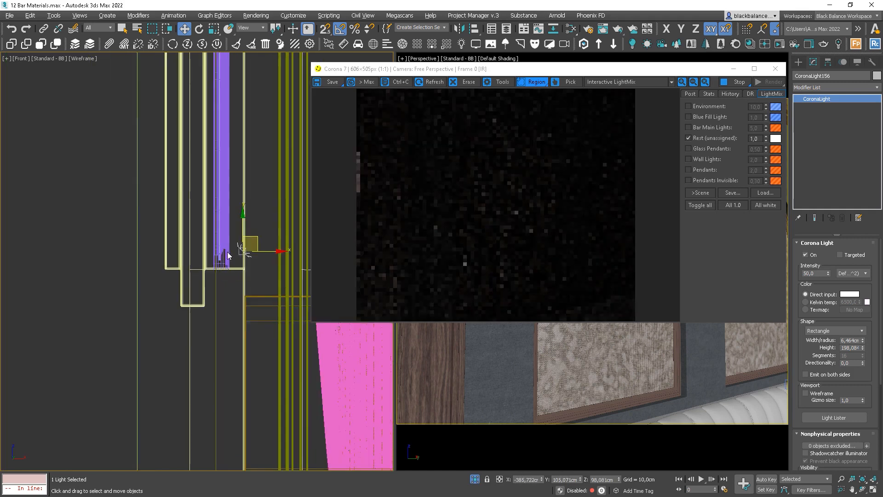
pyautogui.moveTo(242, 245); pyautogui.dragTo(193, 266, button='middle')
pyautogui.scroll(-3, 193, 266)
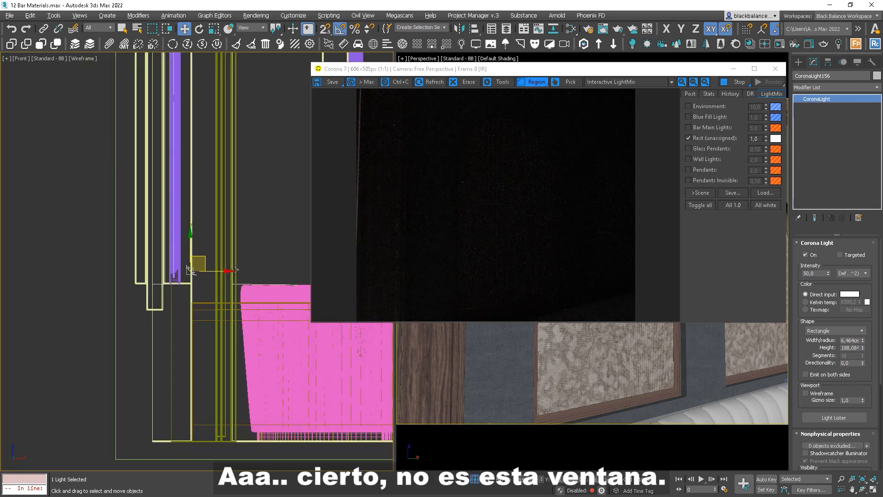
# Move the light in the top view to the rendered arch and center it in the recess behind the fabric
pyautogui.press('t')
pyautogui.press('F3')
pyautogui.moveTo(219, 290); pyautogui.dragTo(208, 333, button='middle')
pyautogui.press('F3')
pyautogui.moveTo(224, 305); pyautogui.dragTo(216, 144)
pyautogui.scroll(5, 212, 161)
pyautogui.moveTo(195, 142); pyautogui.dragTo(211, 184, button='middle')
pyautogui.moveTo(223, 177); pyautogui.dragTo(214, 190)
pyautogui.moveTo(214, 191); pyautogui.dragTo(212, 290, button='middle')
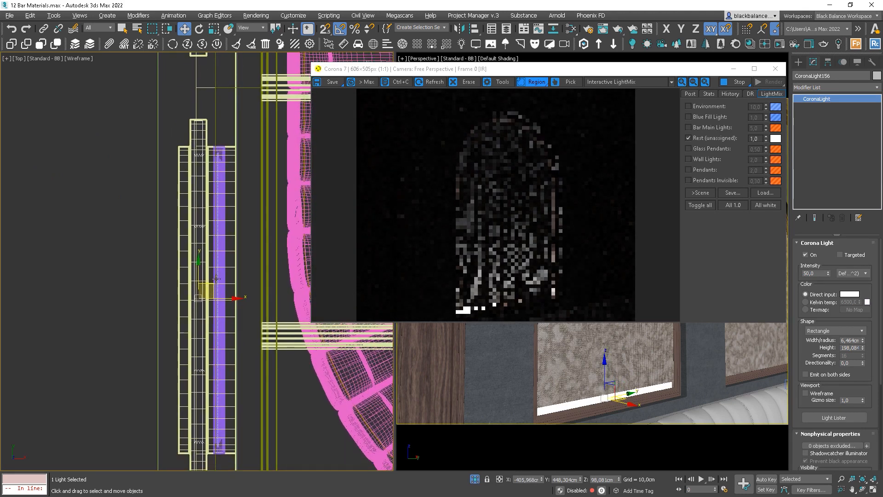
# Lower the light in the front view into the slot below the fabric panel so that it is hidden
pyautogui.press('f')
pyautogui.press('z')
pyautogui.scroll(-10, 210, 291)
pyautogui.moveTo(208, 285); pyautogui.dragTo(215, 335)
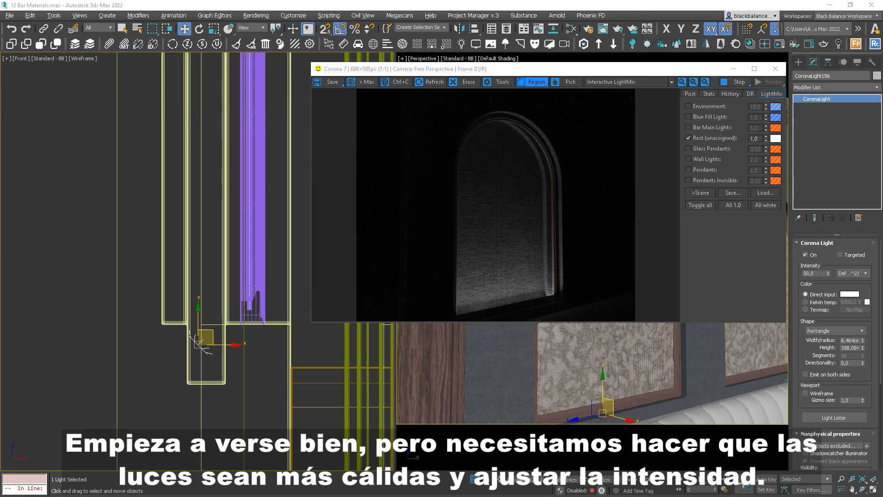
# Copy the orange color of the Glass Pendants layer to the Rest (unassigned) layer in the LightMix
pyautogui.click(689, 149)
pyautogui.moveTo(779, 152); pyautogui.dragTo(776, 139)
pyautogui.click(689, 148)
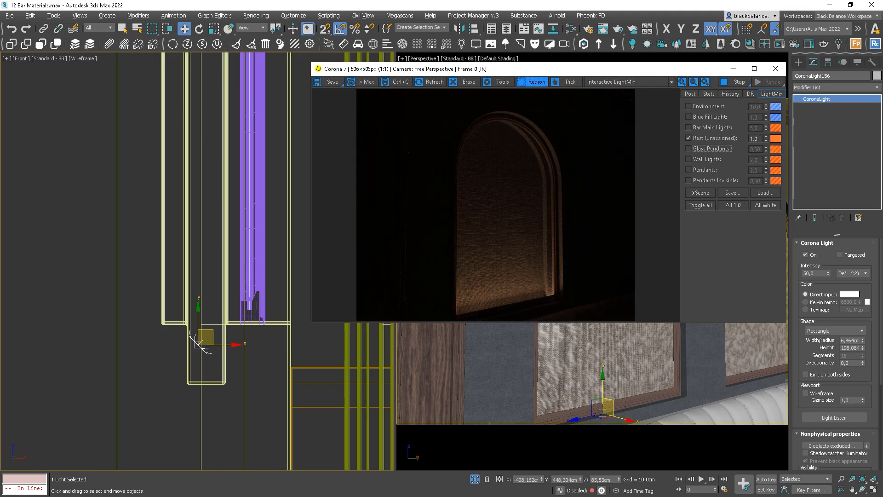
# Try Rest (unassigned) intensities of 15 and 10 in the LightMix, and settle on 5
pyautogui.doubleClick(760, 139)
pyautogui.write('15')
pyautogui.press('Return')
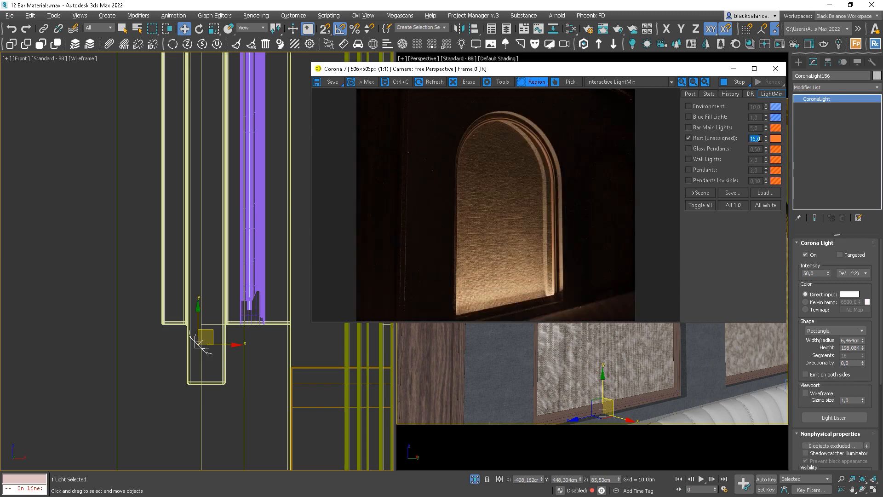
pyautogui.write('10')
pyautogui.press('Return')
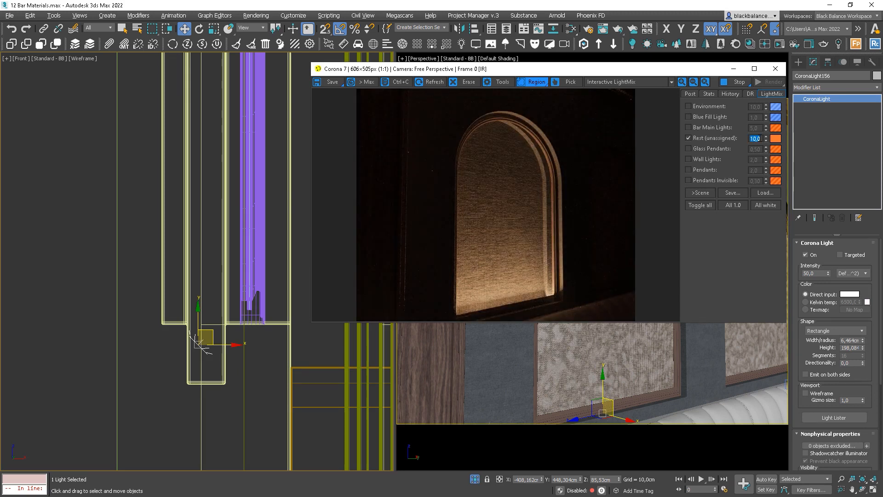
pyautogui.write('5')
pyautogui.press('Return')
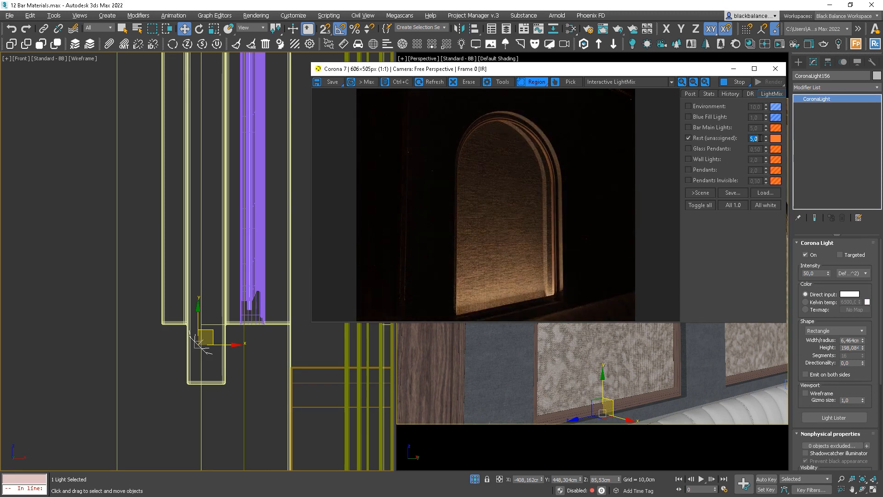
# Set the Rest (unassigned) intensity to 1 in the LightMix and raise the Corona light's own intensity to 200
pyautogui.write('1')
pyautogui.press('Return')
pyautogui.click(815, 273)
pyautogui.write('200')
pyautogui.press('Return')
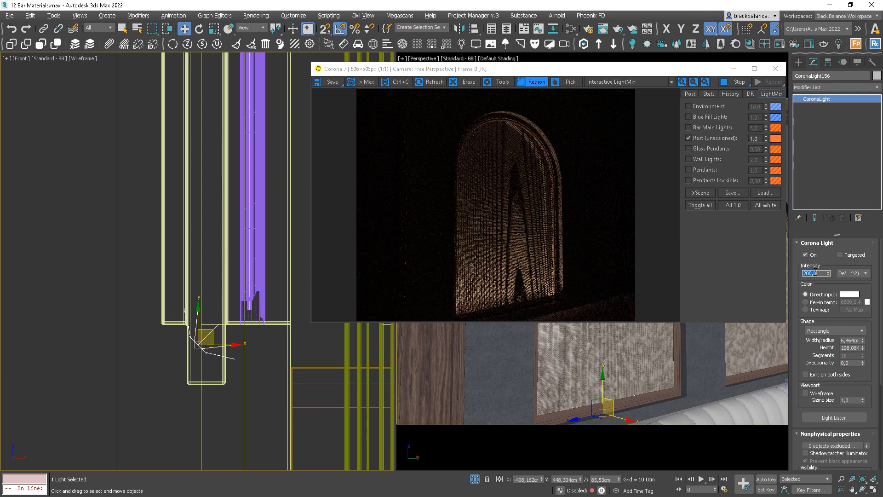
# Draw a render region tightly around the arched panel in the Corona frame buffer
pyautogui.moveTo(585, 215); pyautogui.dragTo(440, 309)
pyautogui.scroll(1, 516, 299)
pyautogui.scroll(-1, 517, 298)
pyautogui.moveTo(516, 293)
pyautogui.mouseDown()
pyautogui.moveTo(514, 184)
pyautogui.moveTo(514, 311)
pyautogui.moveTo(517, 295)
pyautogui.mouseUp()
pyautogui.scroll(1, 524, 293)
pyautogui.scroll(-1, 521, 291)
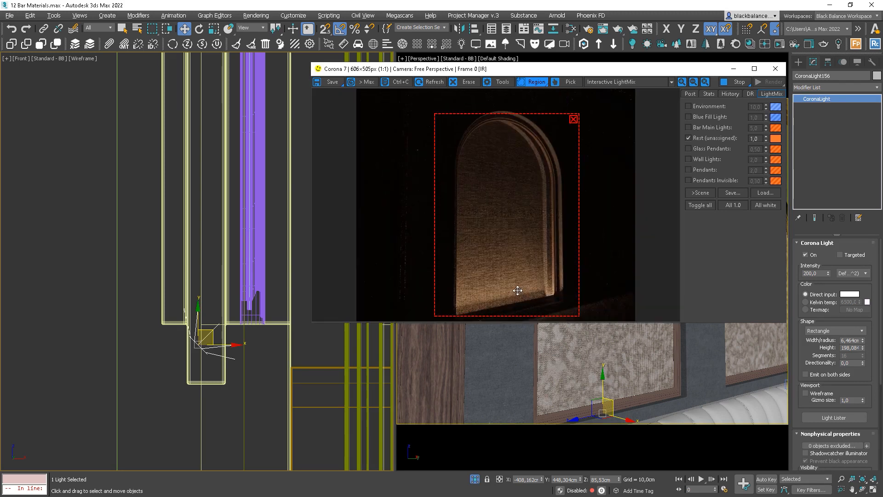
# Open the fabric material's FabricMuslin001_GLOSS_4K bitmap with an enlarged preview and show its Output settings
pyautogui.press('m')
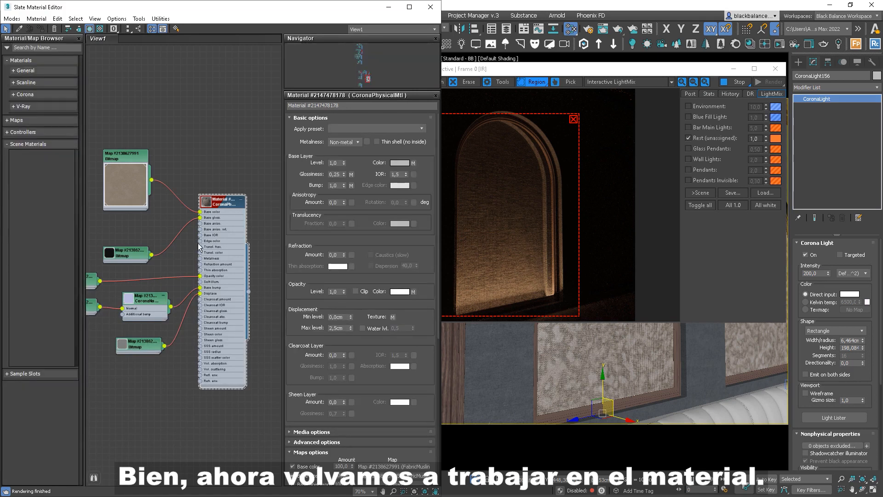
pyautogui.moveTo(198, 247); pyautogui.dragTo(230, 229, button='middle')
pyautogui.moveTo(149, 235); pyautogui.dragTo(149, 229)
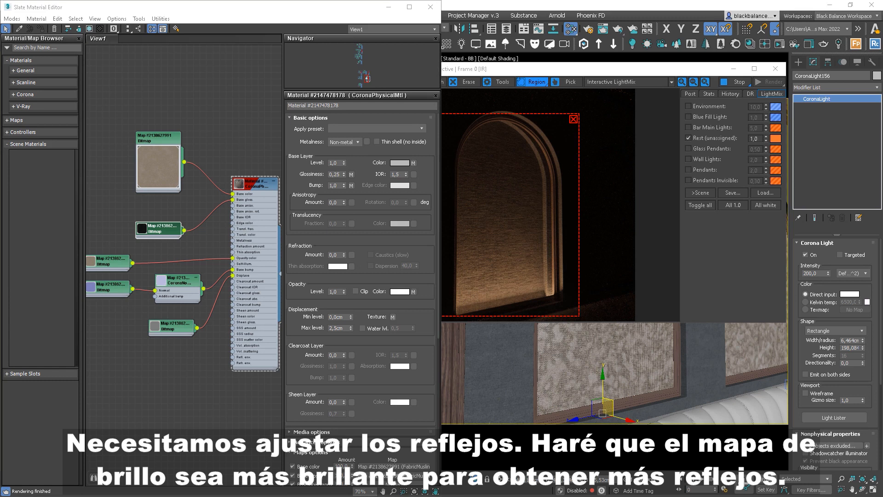
pyautogui.doubleClick(142, 232)
pyautogui.scroll(5, 156, 268)
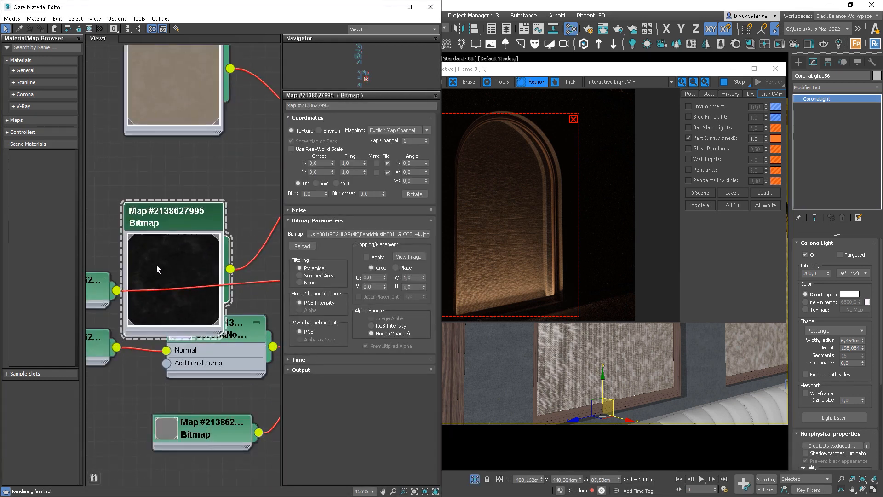
pyautogui.scroll(2, 157, 265)
pyautogui.moveTo(169, 263); pyautogui.dragTo(122, 197, button='middle')
pyautogui.click(307, 370)
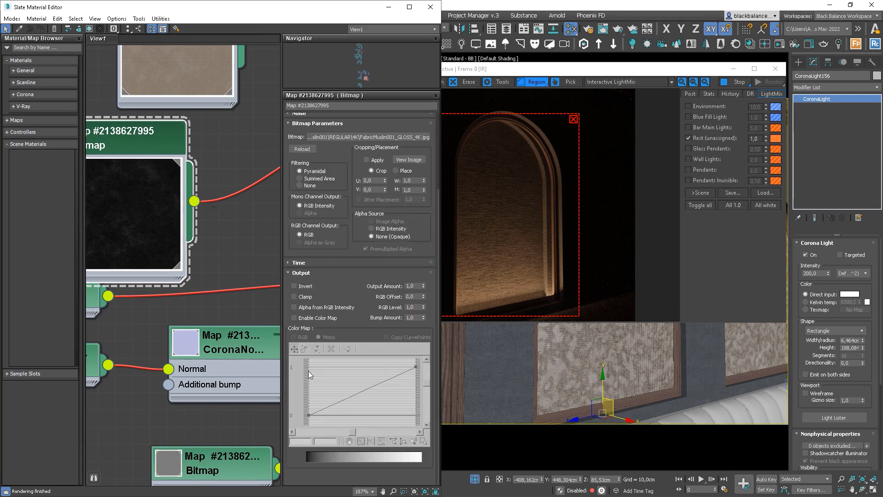
# Try gloss bitmap output amounts of 2, 5 and 10, and settle on 20 for stronger reflections
pyautogui.click(418, 286)
pyautogui.write('2')
pyautogui.press('Return')
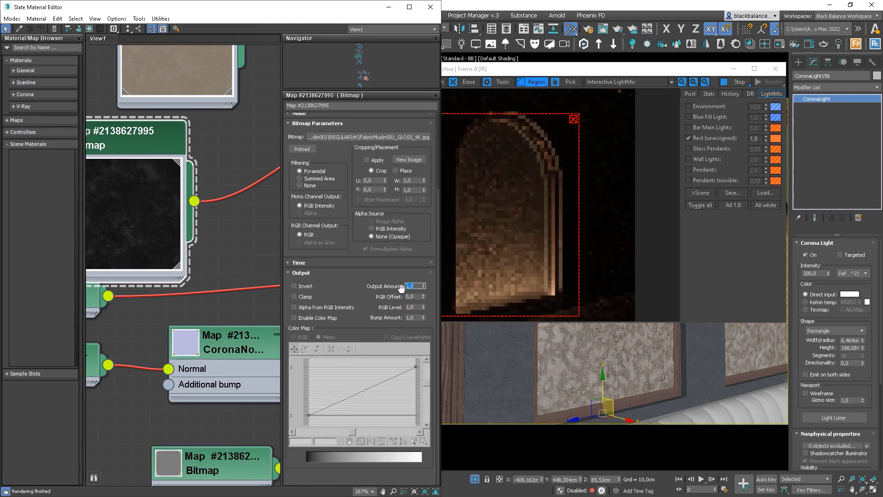
pyautogui.write('5')
pyautogui.press('Return')
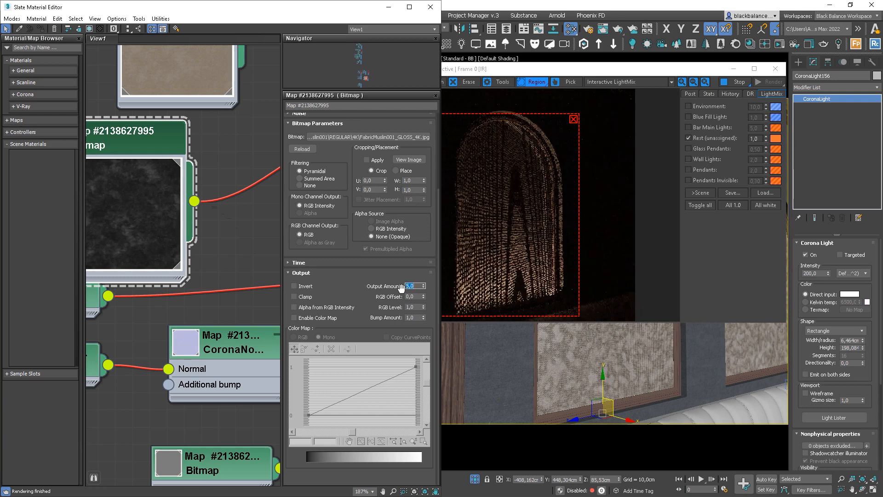
pyautogui.write('10')
pyautogui.press('Return')
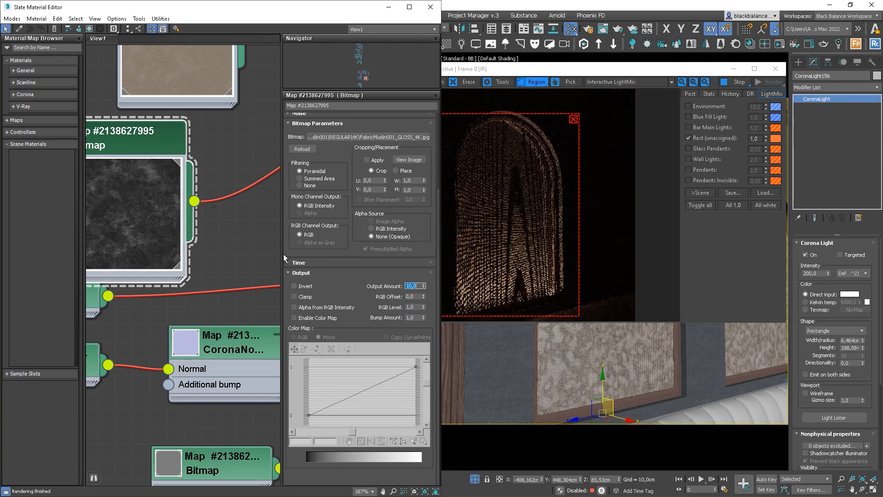
pyautogui.write('20')
pyautogui.press('Return')
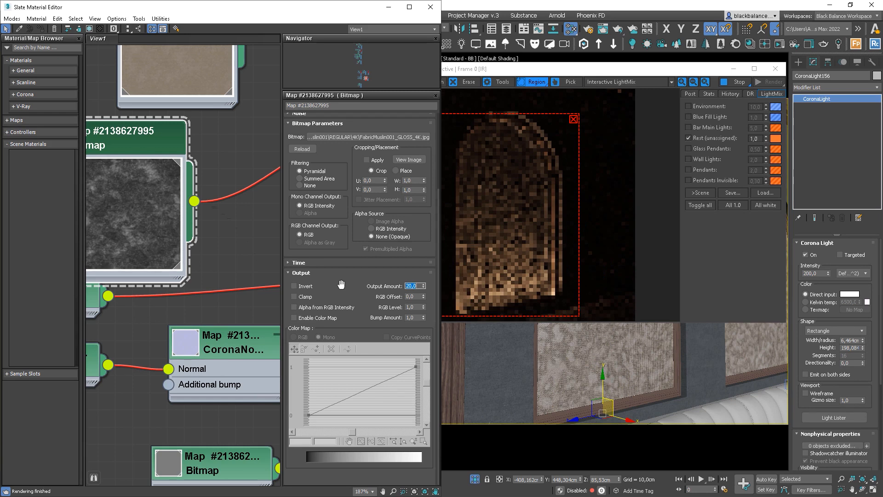
pyautogui.scroll(1, 532, 199)
pyautogui.scroll(-1, 532, 199)
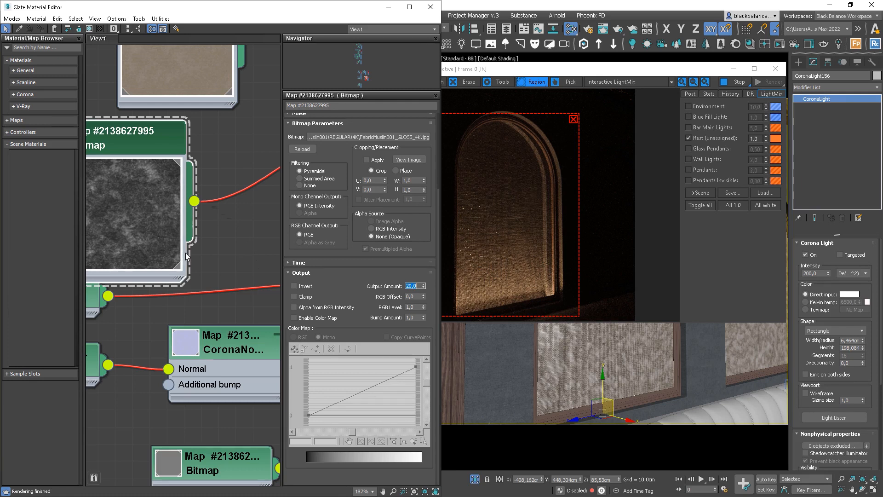
# Connect the gloss bitmap to the fabric material's translucency fraction as well, and enable Thin shell (no inside)
pyautogui.scroll(-3, 160, 235)
pyautogui.scroll(-3, 184, 230)
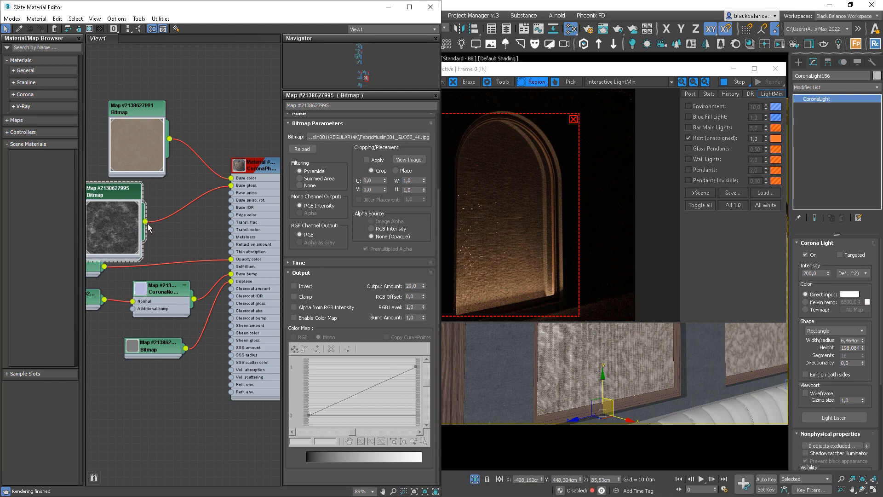
pyautogui.moveTo(146, 226); pyautogui.dragTo(231, 222)
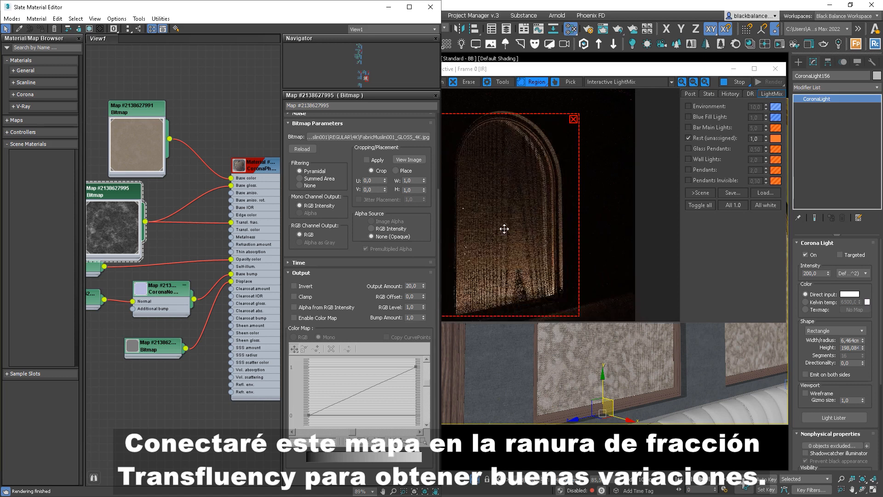
pyautogui.click(261, 171)
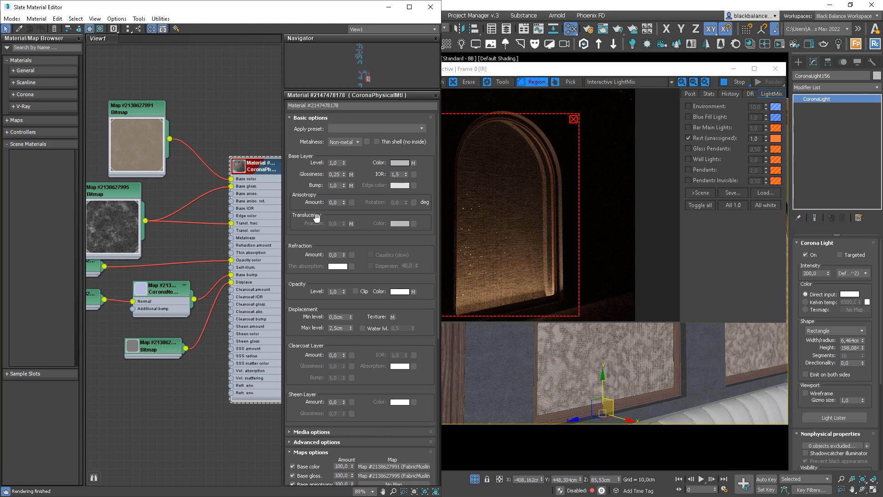
pyautogui.click(386, 143)
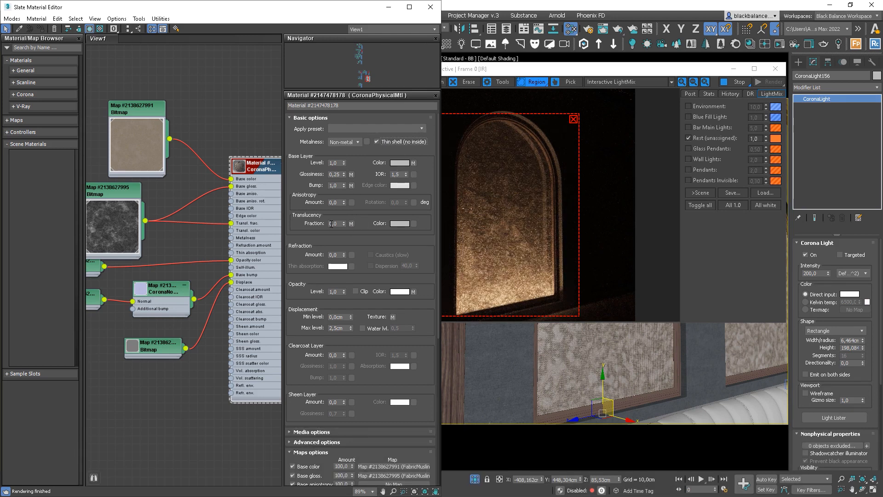
# Try saturated yellow and green translucency colors in the interactive render, and cancel the color change
pyautogui.click(399, 224)
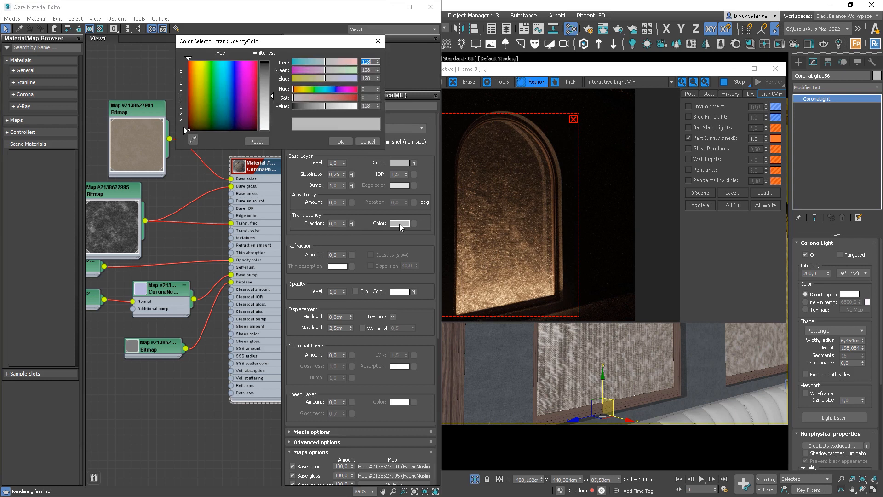
pyautogui.click(294, 79)
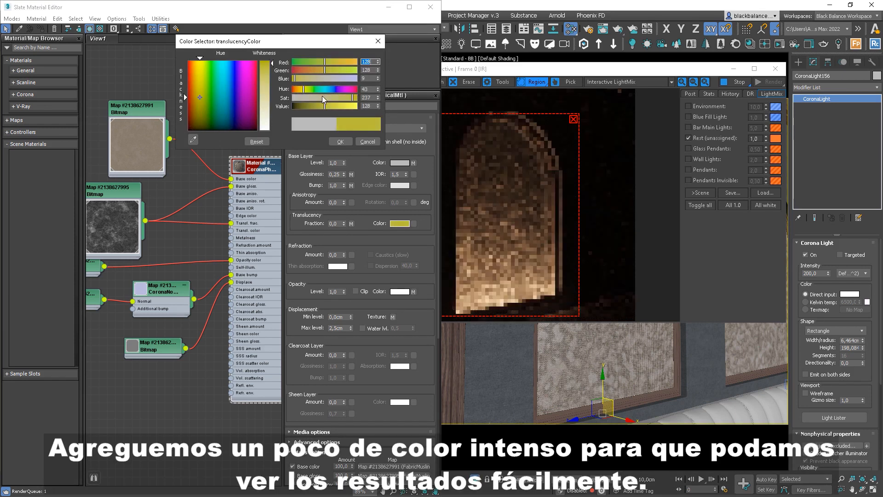
pyautogui.click(300, 62)
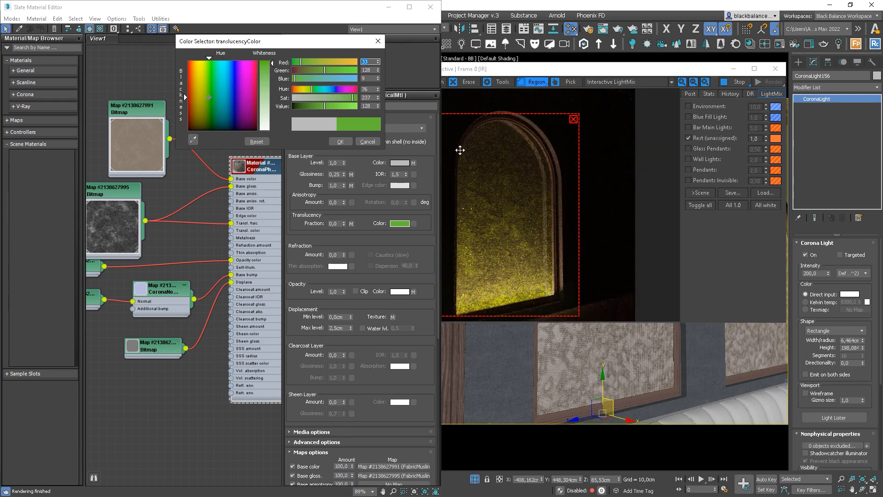
pyautogui.click(367, 141)
# Connect the muslin color bitmap to the fabric material's translucency color input
pyautogui.moveTo(181, 175); pyautogui.dragTo(189, 157, button='middle')
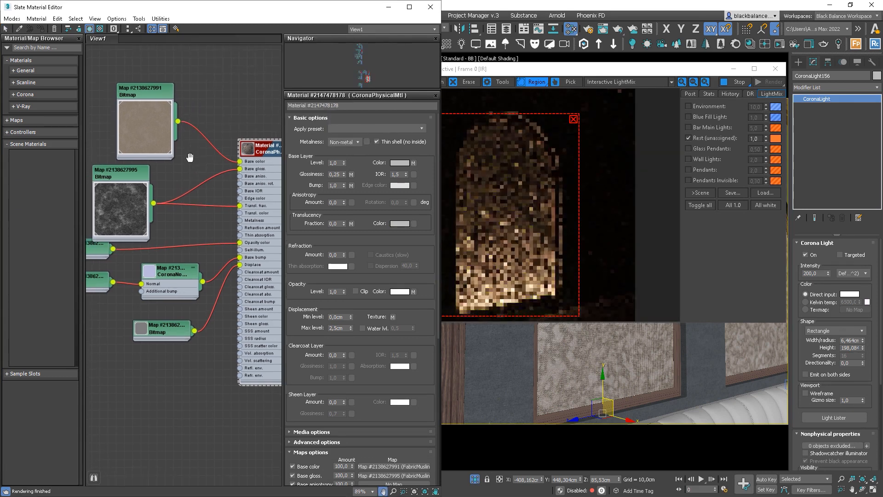
pyautogui.moveTo(178, 122); pyautogui.dragTo(240, 213)
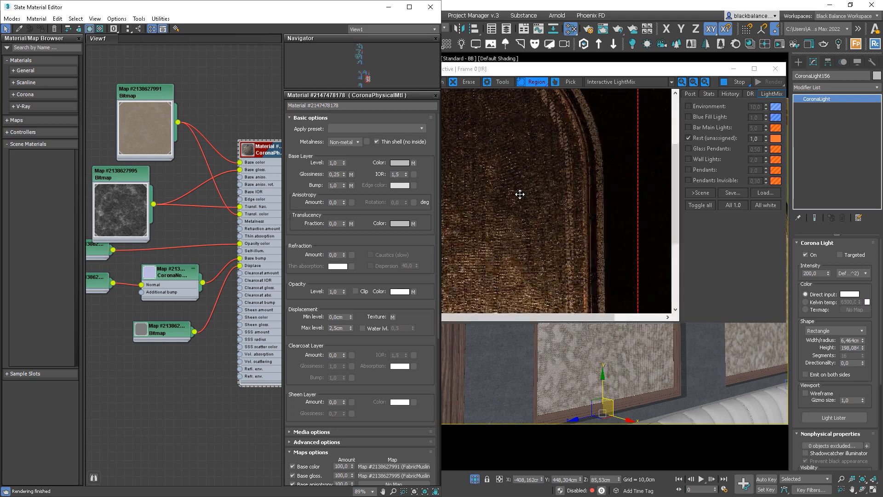
pyautogui.click(524, 223)
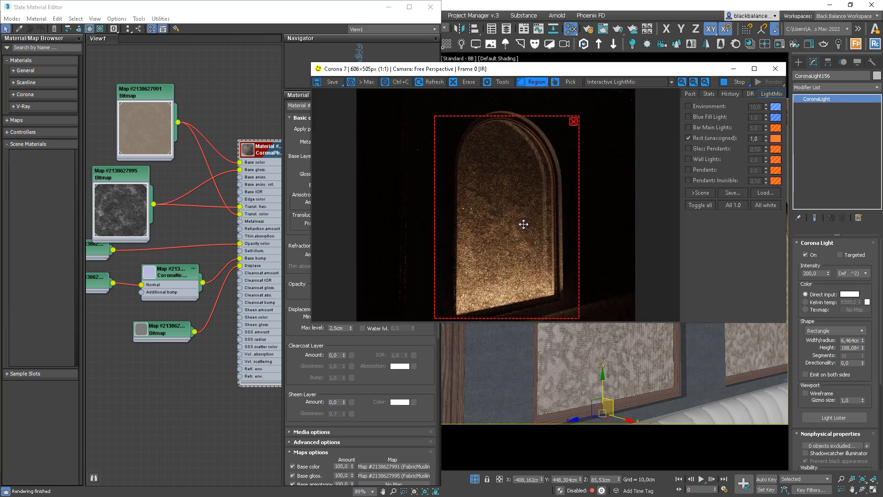
# Extend the render region upward so that it leaves more room above the arch
pyautogui.scroll(1, 516, 231)
pyautogui.scroll(-1, 516, 231)
pyautogui.moveTo(520, 116); pyautogui.dragTo(520, 97)
pyautogui.scroll(1, 504, 183)
pyautogui.scroll(-1, 504, 186)
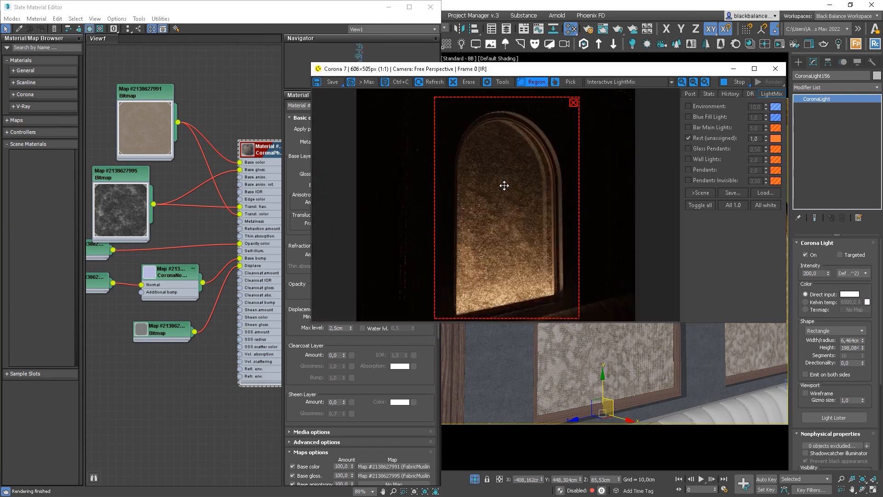
# Turn all the disabled LightMix layers back on, from Environment through Pendants Invisible
pyautogui.click(689, 127)
pyautogui.click(689, 117)
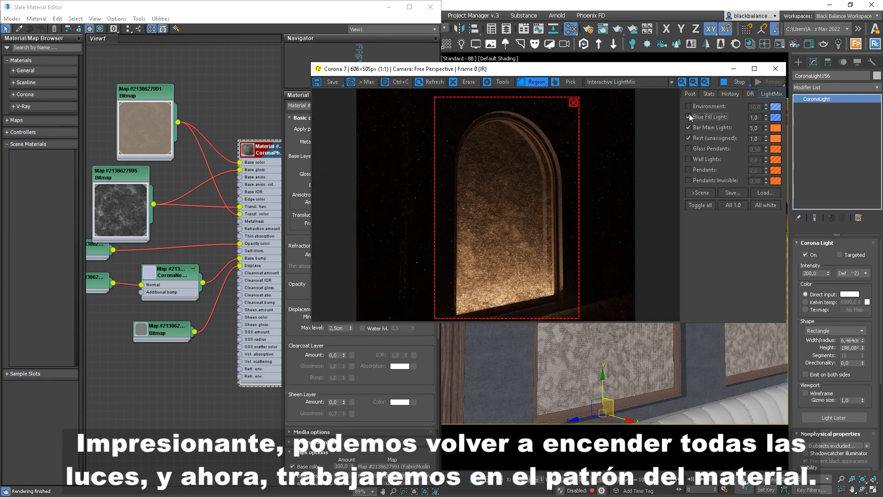
pyautogui.click(689, 106)
pyautogui.click(688, 149)
pyautogui.click(689, 159)
pyautogui.click(688, 170)
pyautogui.click(688, 180)
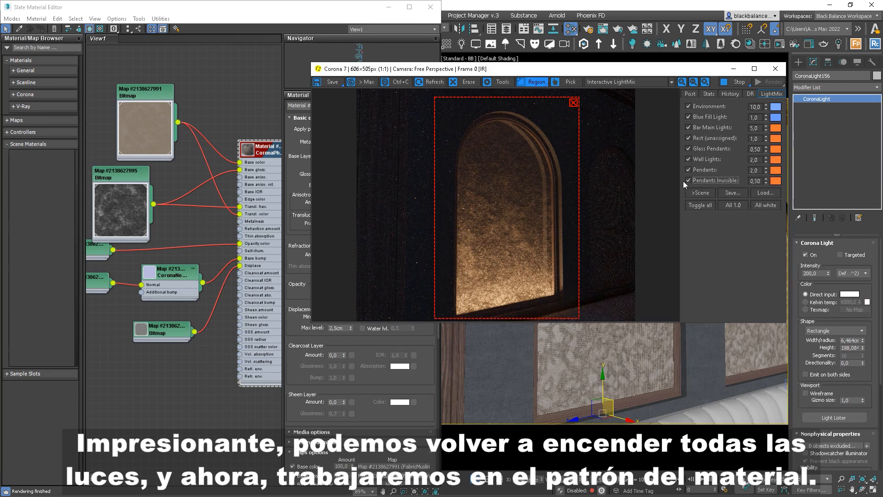
# Remove the render region around the arch and stop the interactive render
pyautogui.scroll(1, 534, 258)
pyautogui.scroll(-1, 535, 258)
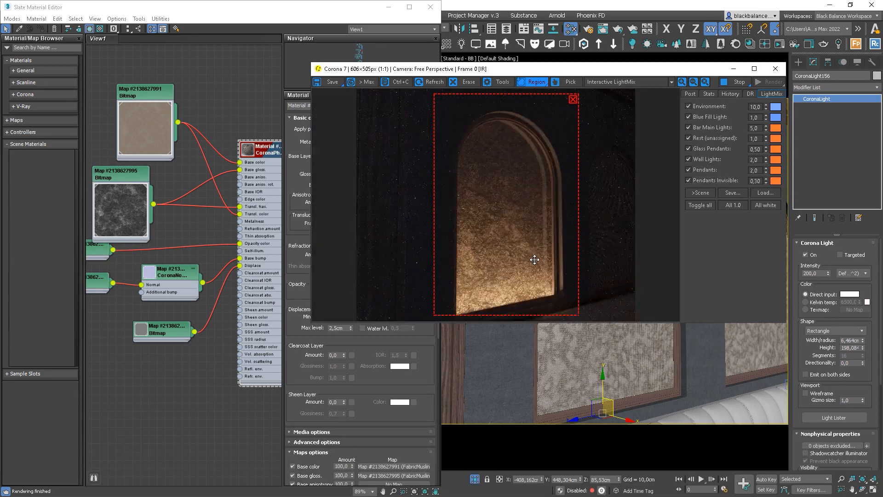
pyautogui.click(573, 101)
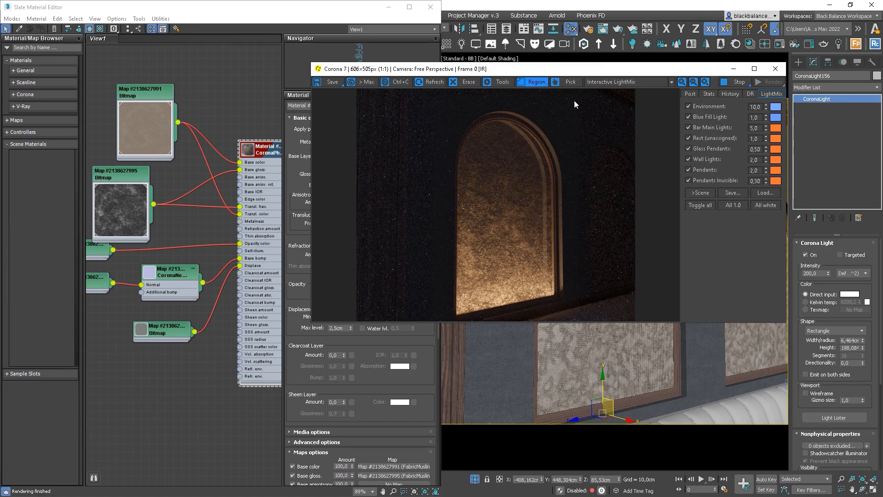
pyautogui.click(734, 83)
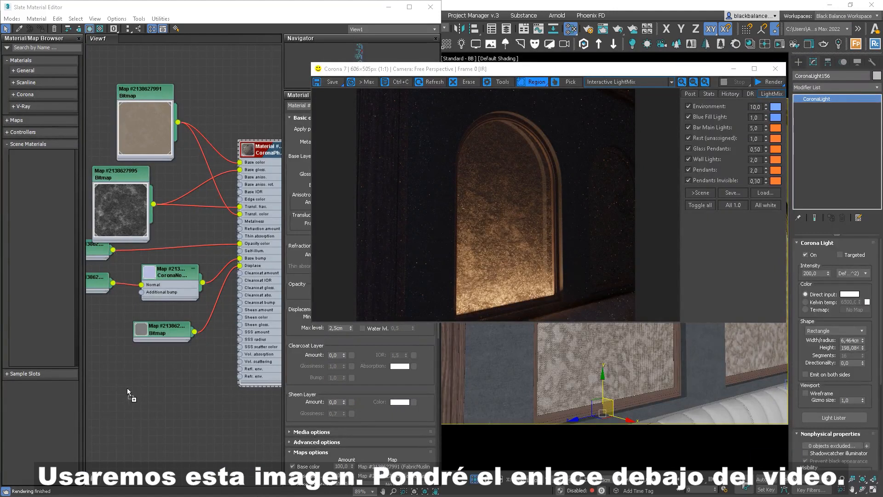
# Add the pexels-cottonbro-10034379.jpg bitmap to the material graph, then collapse the gloss and color bitmap previews and line those nodes up
pyautogui.click(141, 396)
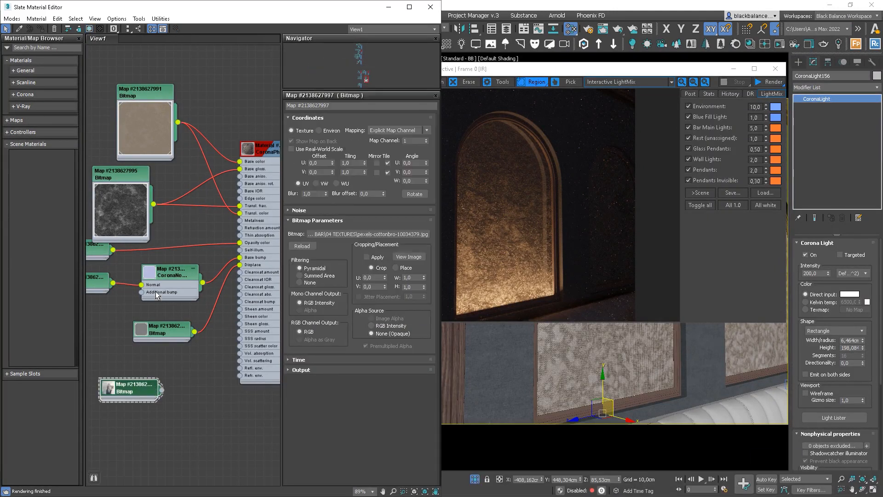
pyautogui.click(144, 128)
pyautogui.scroll(-3, 182, 373)
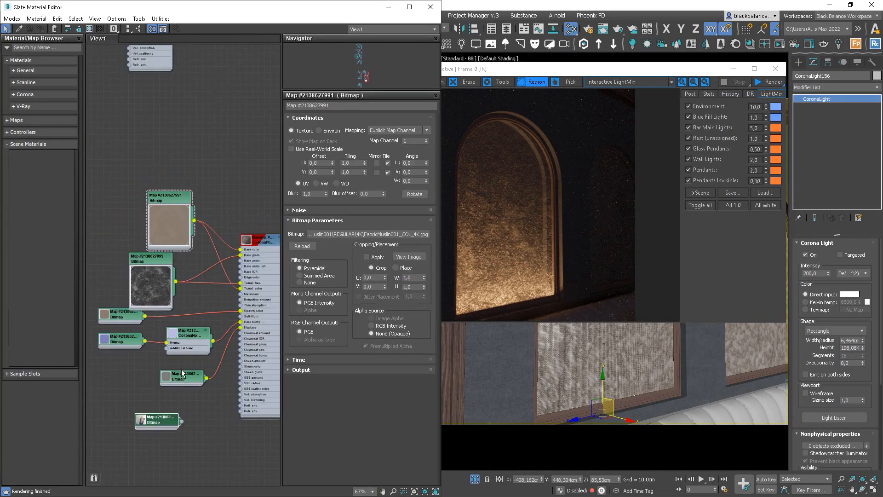
pyautogui.doubleClick(152, 293)
pyautogui.moveTo(152, 256); pyautogui.dragTo(125, 283)
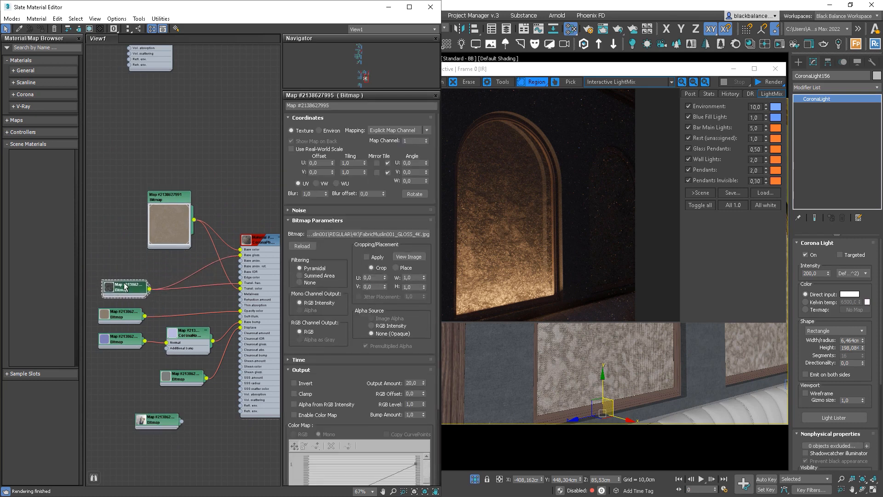
pyautogui.doubleClick(159, 219)
pyautogui.moveTo(171, 195); pyautogui.dragTo(121, 263)
# Connect the pexels-cottonbro bitmap to the material's base color and display it in the viewport using map channel 2
pyautogui.moveTo(158, 423); pyautogui.dragTo(240, 249)
pyautogui.doubleClick(151, 210)
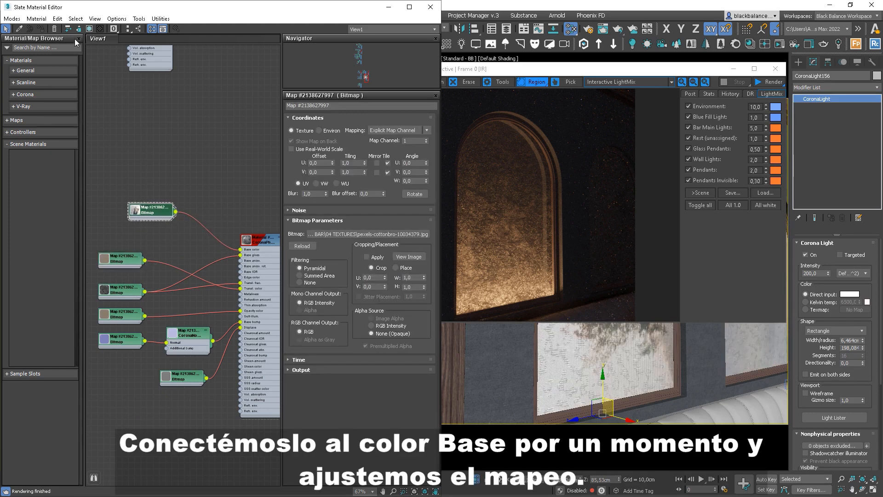
pyautogui.click(91, 29)
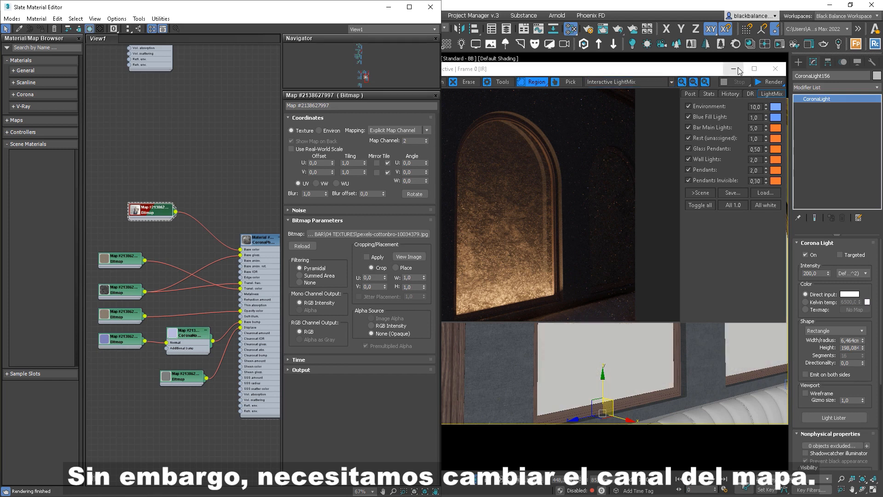
# Move the frame buffer off the viewport and duplicate the UVW Map modifier on the arched fabric panel
pyautogui.moveTo(662, 73); pyautogui.dragTo(234, 102)
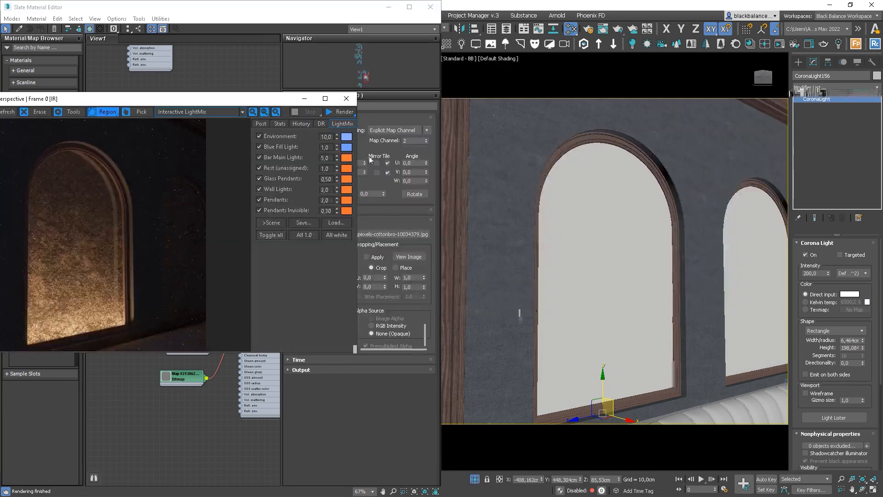
pyautogui.click(647, 234)
pyautogui.rightClick(841, 99)
pyautogui.click(811, 137)
pyautogui.rightClick(836, 100)
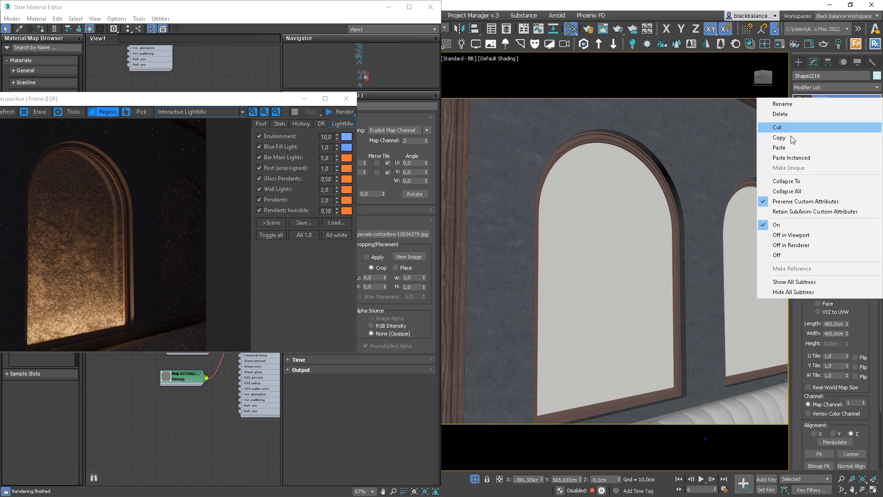
pyautogui.click(834, 148)
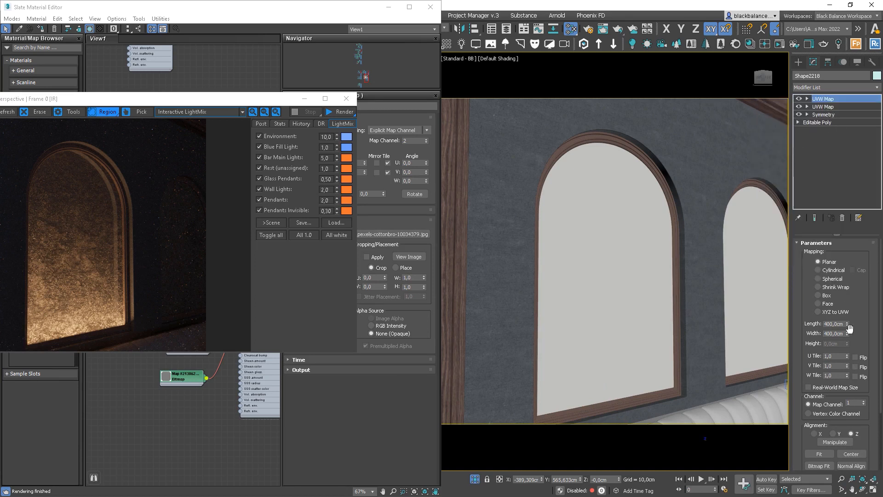
# Set the duplicated UVW Map to map channel 2 and collapse the Symmetry modifier into the arched panel's Editable Poly
pyautogui.click(863, 400)
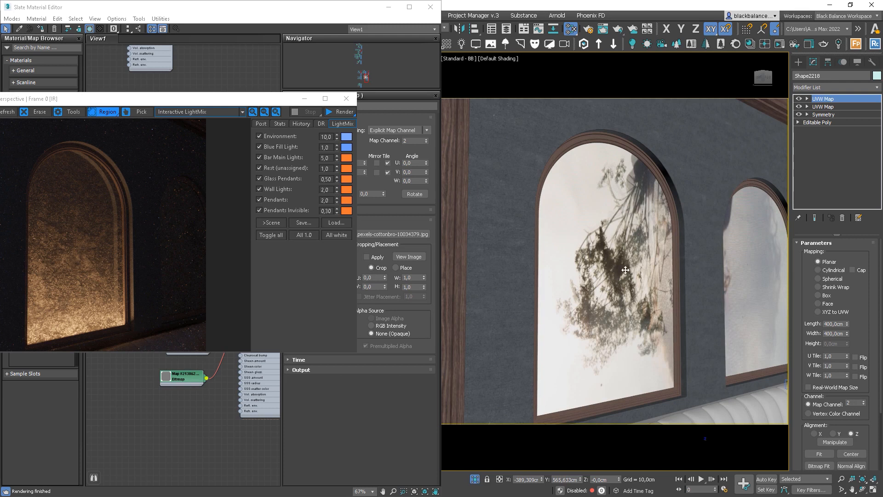
pyautogui.click(823, 115)
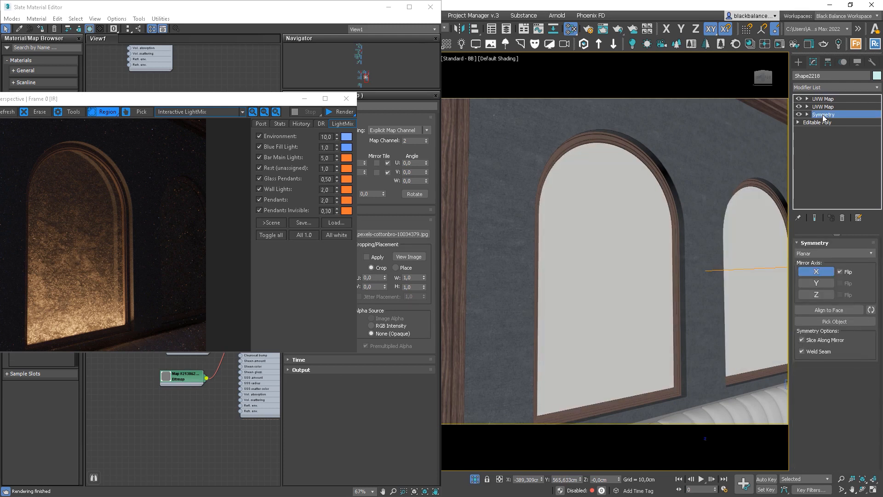
pyautogui.rightClick(823, 118)
pyautogui.click(798, 198)
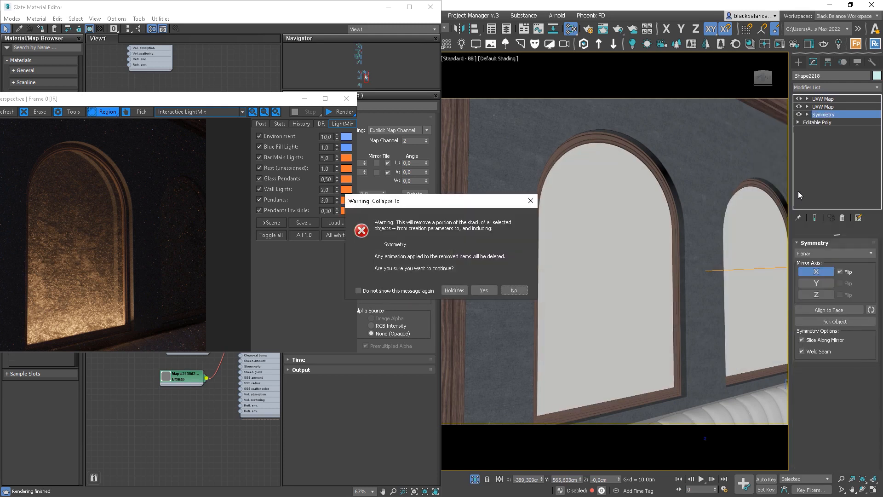
pyautogui.click(482, 291)
# Detach the second arch's fabric element from the panel mesh as a separate object
pyautogui.click(824, 114)
pyautogui.click(856, 253)
pyautogui.click(753, 252)
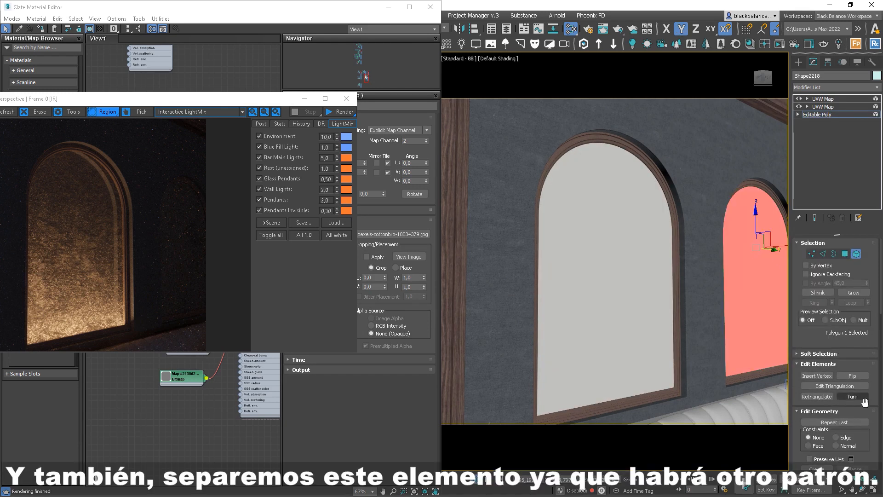
pyautogui.moveTo(858, 414)
pyautogui.mouseDown()
pyautogui.moveTo(867, 282)
pyautogui.moveTo(850, 421)
pyautogui.mouseUp()
pyautogui.click(852, 405)
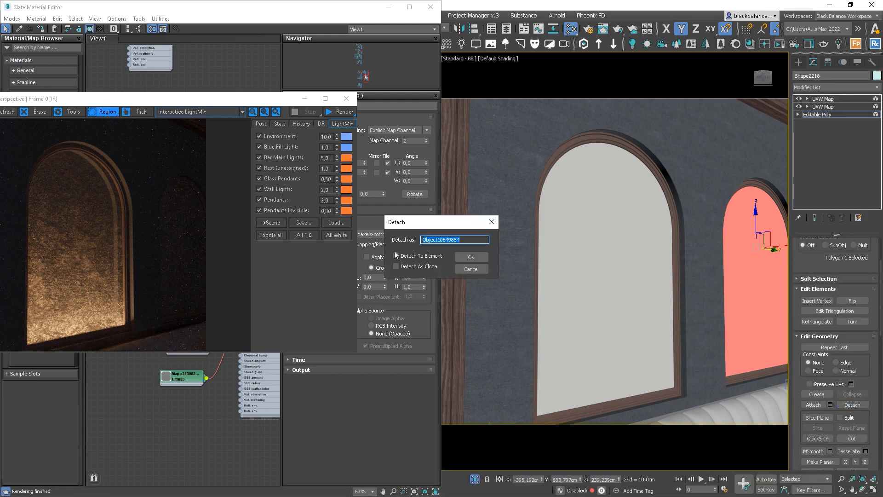
pyautogui.click(470, 256)
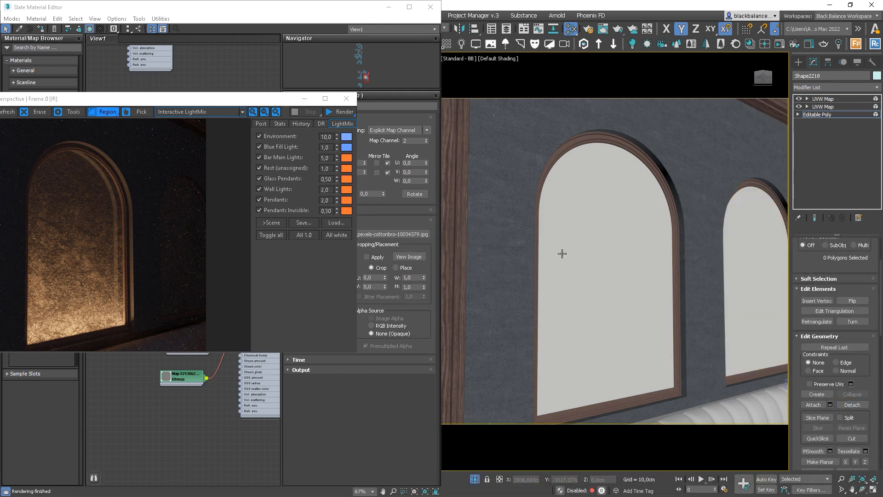
# Delete the duplicated channel 2 UVW Map modifier from the first arched panel
pyautogui.click(840, 99)
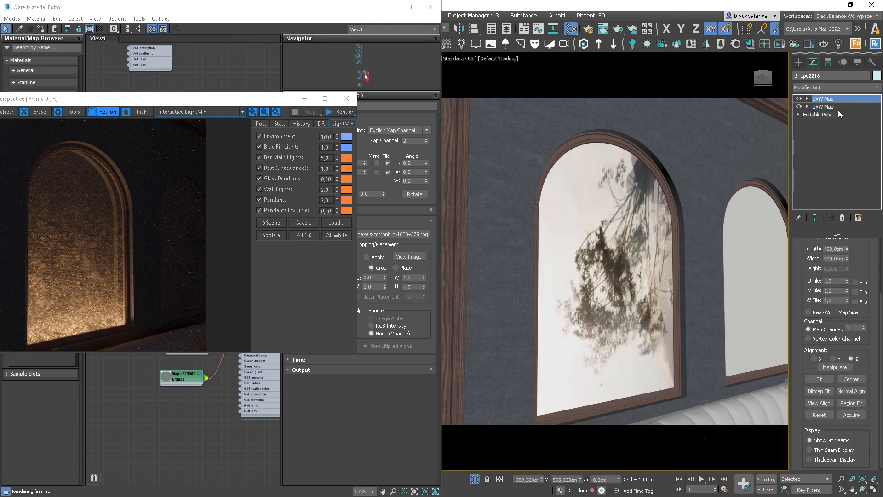
pyautogui.moveTo(857, 253); pyautogui.dragTo(858, 282)
pyautogui.click(842, 218)
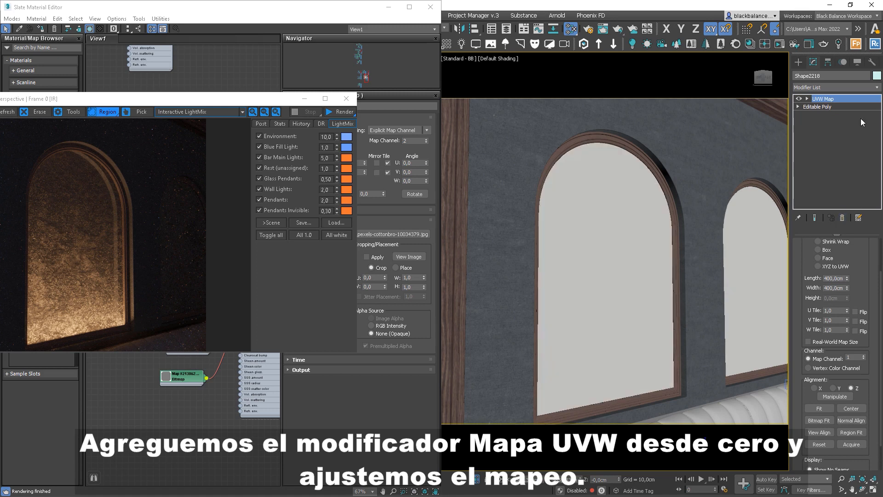
# Add a new UVW Map modifier to the first arched panel and set its map channel to 2
pyautogui.click(877, 87)
pyautogui.press('u')
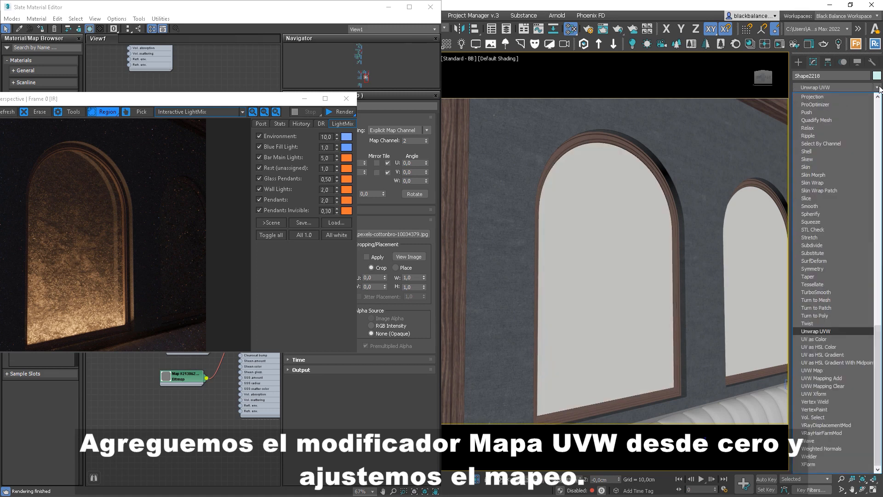
pyautogui.press('Down')
pyautogui.press('Down')
pyautogui.press('Down')
pyautogui.press('Down')
pyautogui.press('Down')
pyautogui.press('Return')
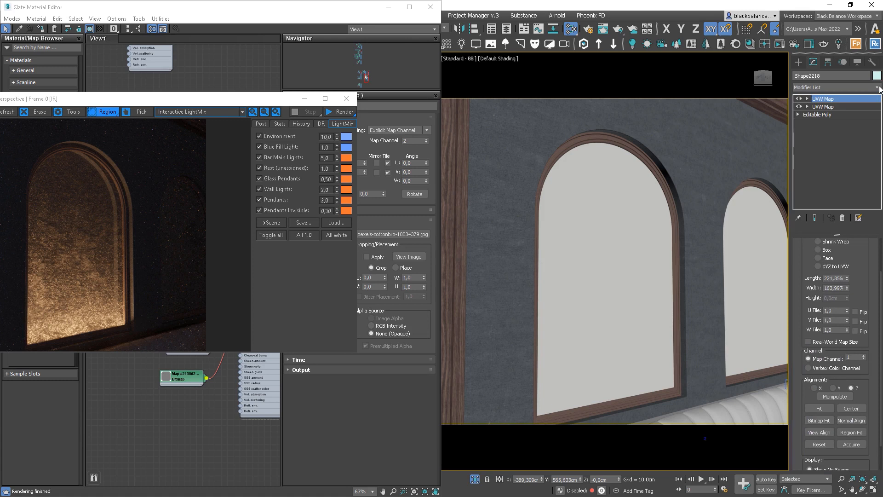
pyautogui.moveTo(856, 247); pyautogui.dragTo(859, 315)
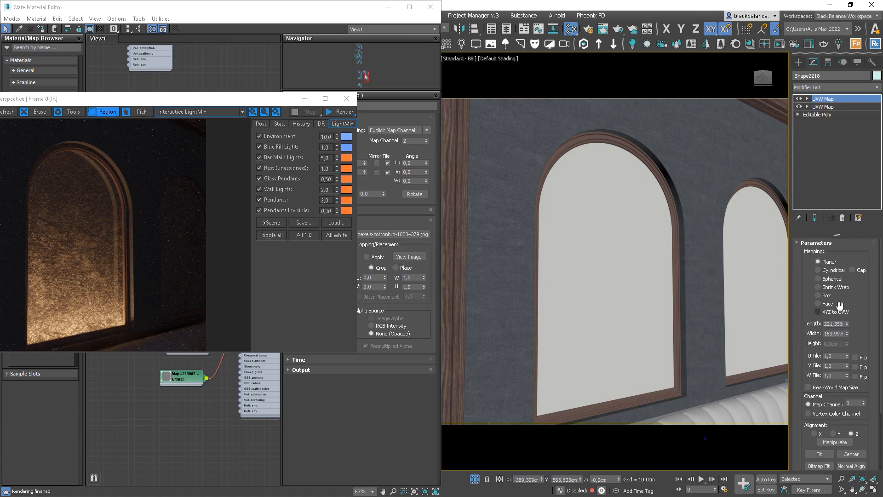
pyautogui.click(864, 402)
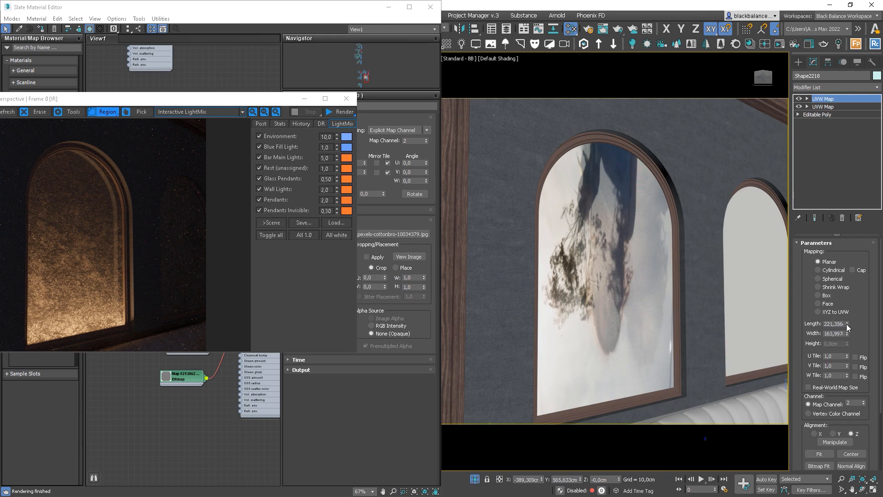
# Widen the planar mapping to about 484 cm and rotate its gizmo 180 degrees to turn the image upright
pyautogui.moveTo(847, 333); pyautogui.dragTo(863, 237)
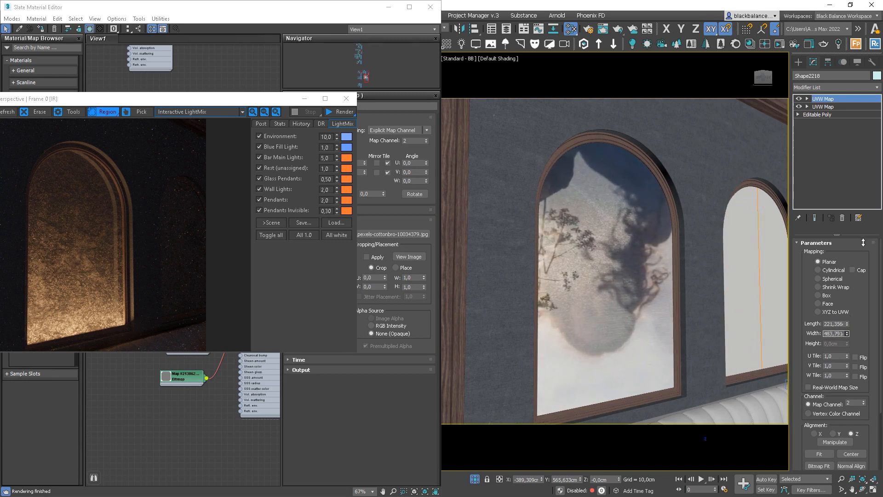
pyautogui.click(636, 258)
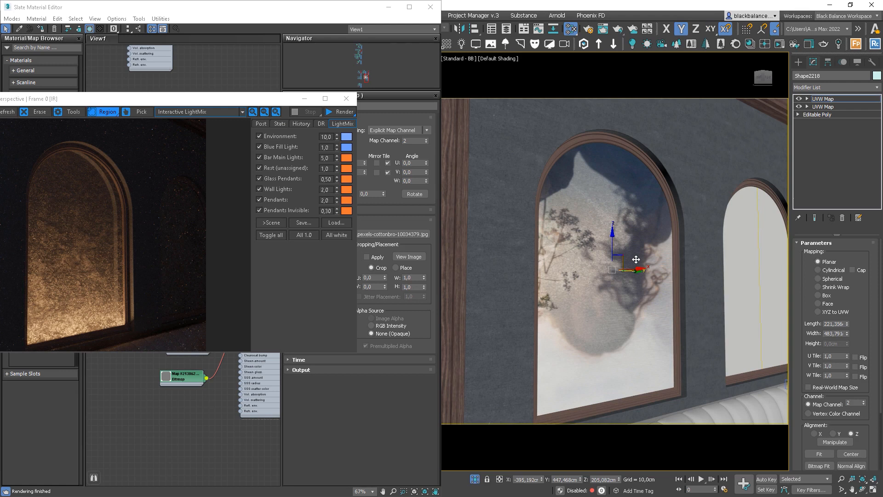
pyautogui.press('e')
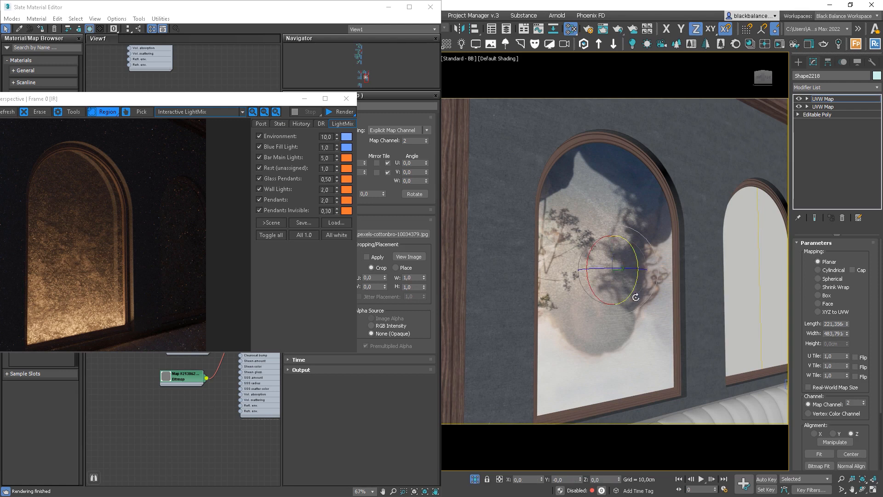
pyautogui.click(528, 480)
pyautogui.write('180')
pyautogui.press('Return')
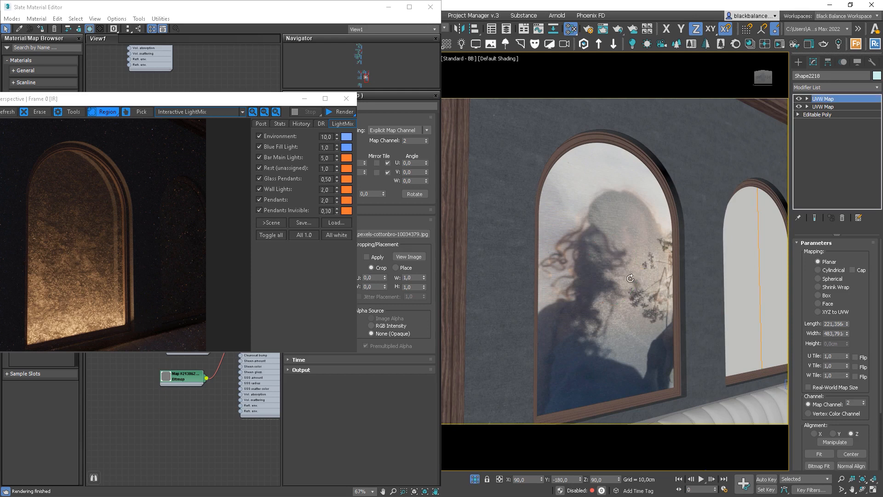
# Shift the mapping gizmo sideways and reduce its width to about 382 cm so the flower silhouette fills the arch
pyautogui.press('w')
pyautogui.moveTo(624, 256); pyautogui.dragTo(509, 253)
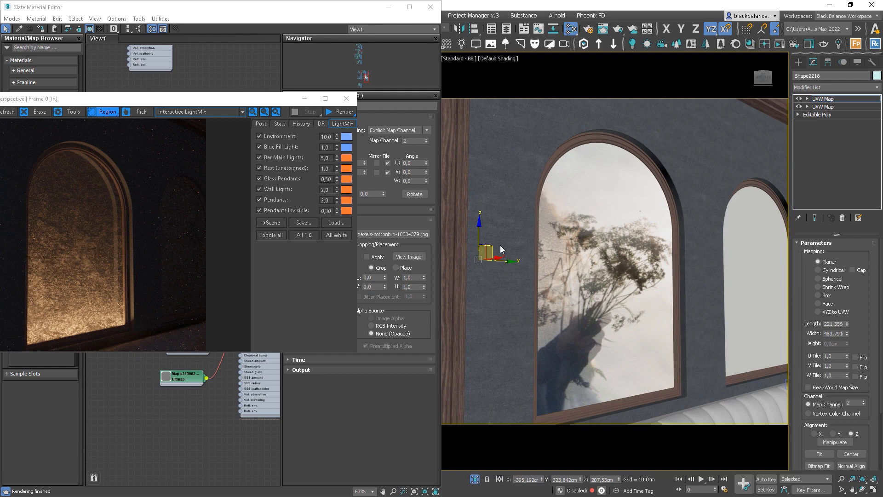
pyautogui.moveTo(848, 335); pyautogui.dragTo(844, 343)
pyautogui.moveTo(508, 261); pyautogui.dragTo(557, 259)
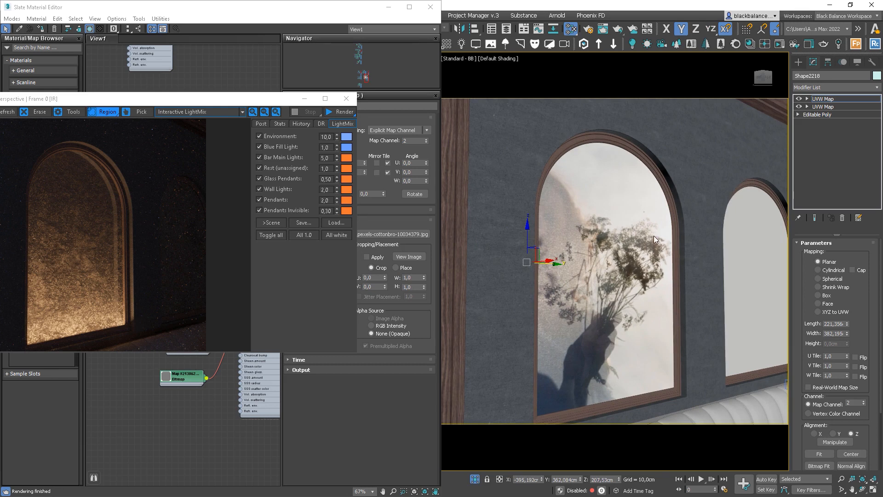
pyautogui.click(822, 99)
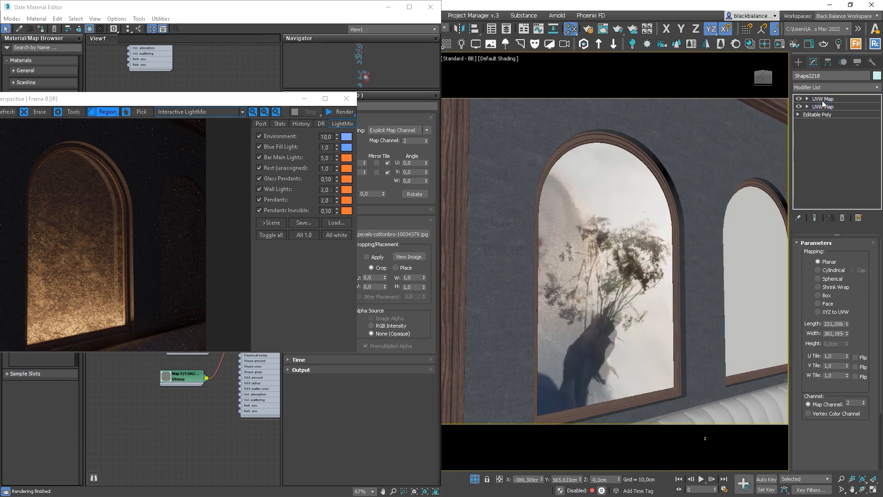
pyautogui.click(542, 278)
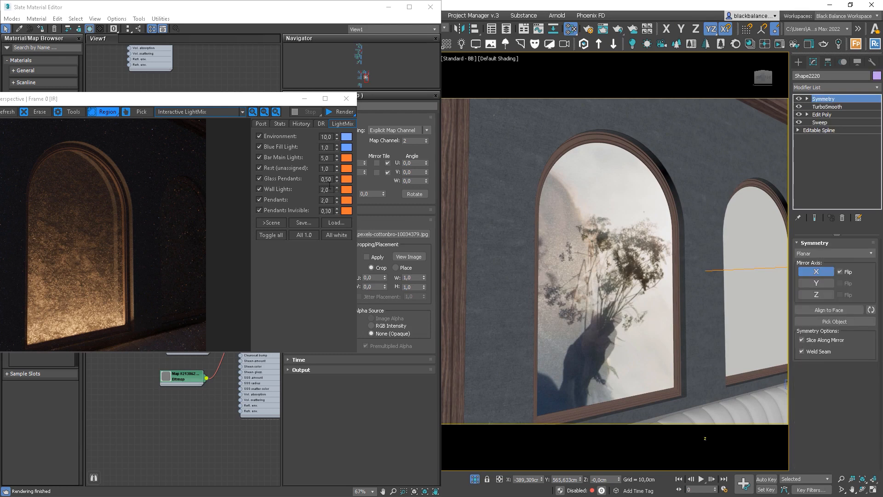
# Move the frame buffer off the material graph and reconnect the fabric color bitmap to base color in place of the pexels-cottonbro image
pyautogui.moveTo(213, 103); pyautogui.dragTo(754, 99)
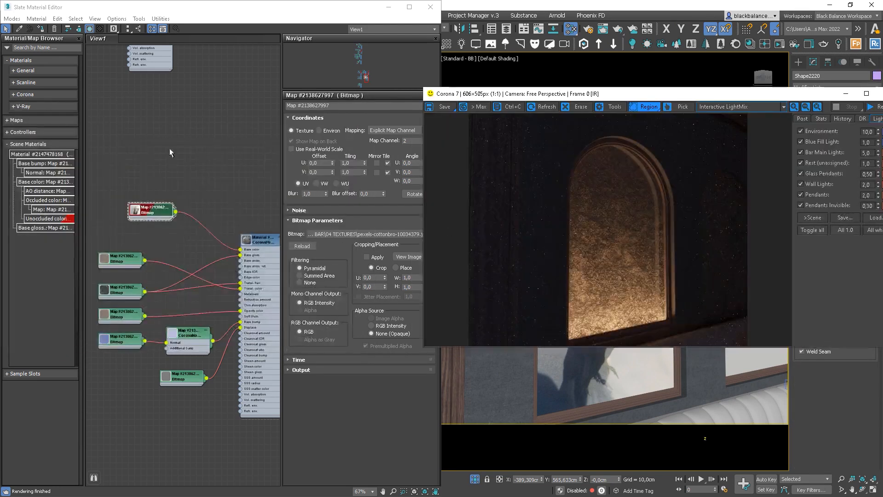
pyautogui.moveTo(191, 182); pyautogui.dragTo(200, 168, button='middle')
pyautogui.moveTo(173, 195); pyautogui.dragTo(170, 250, button='middle')
pyautogui.moveTo(150, 302); pyautogui.dragTo(106, 280)
pyautogui.moveTo(156, 251); pyautogui.dragTo(124, 201)
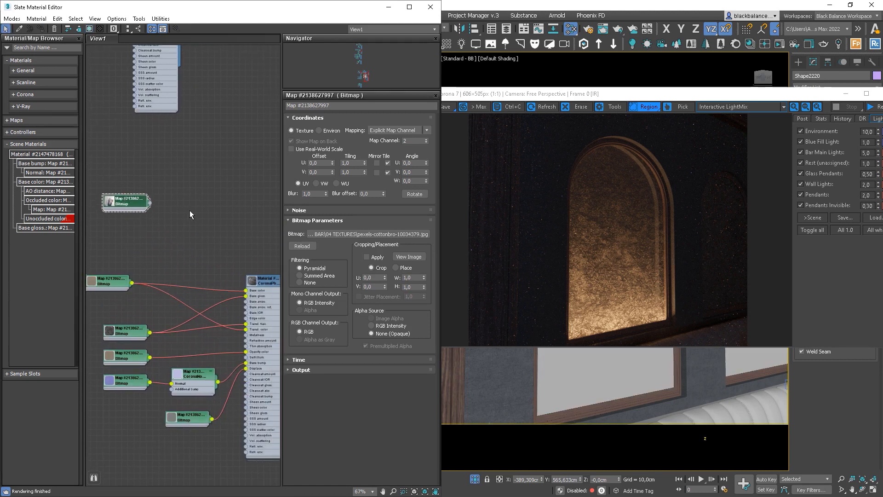
# Add a Mix map and connect it to the material's base color and translucency color in place of the fabric bitmap
pyautogui.rightClick(191, 213)
pyautogui.moveTo(225, 227)
pyautogui.moveTo(318, 237)
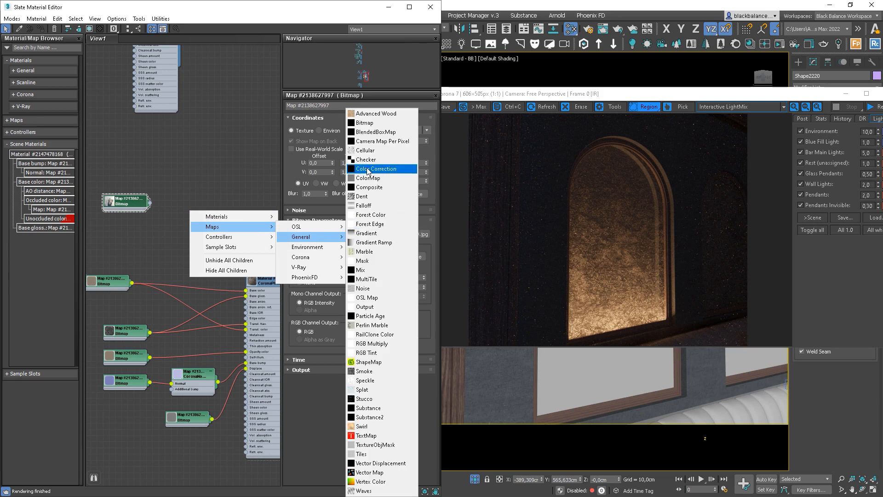
pyautogui.click(362, 270)
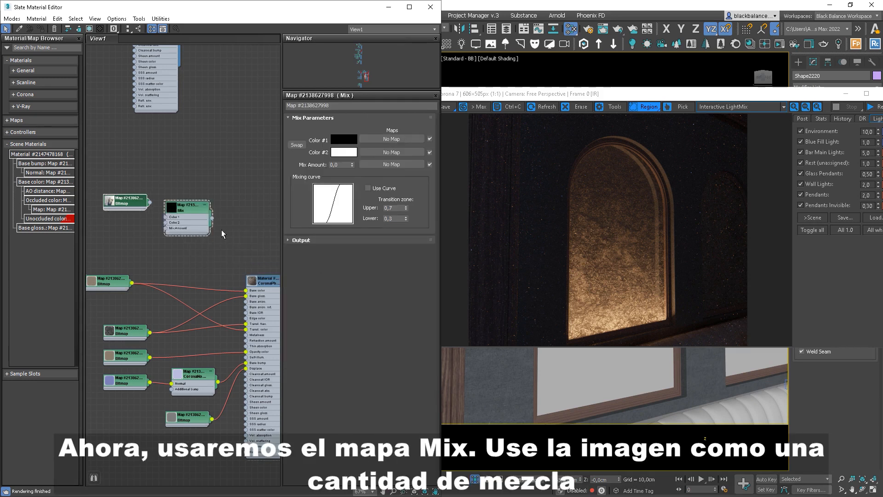
pyautogui.moveTo(212, 218); pyautogui.dragTo(133, 282)
pyautogui.moveTo(180, 225)
pyautogui.mouseDown()
pyautogui.moveTo(168, 267)
pyautogui.moveTo(173, 226)
pyautogui.moveTo(193, 217)
pyautogui.mouseUp()
# Feed the pexels-cottonbro bitmap into a new Color Correction map and set its saturation to -100
pyautogui.moveTo(216, 233)
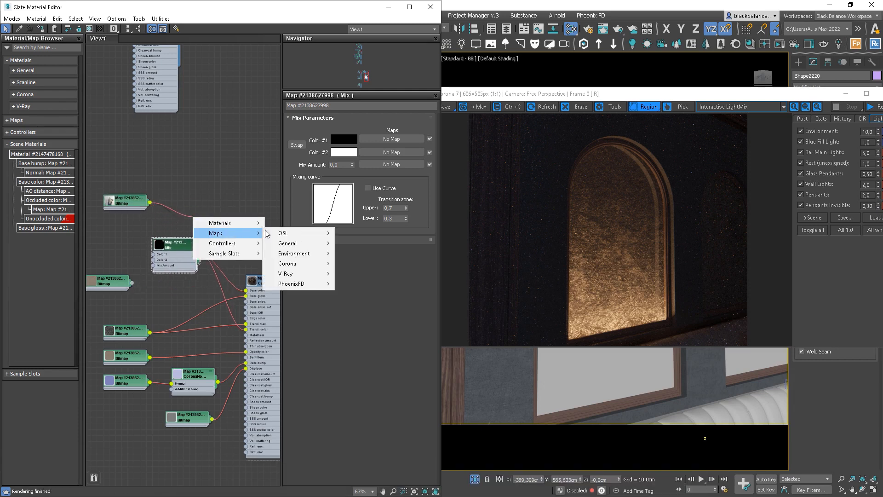
pyautogui.moveTo(301, 243)
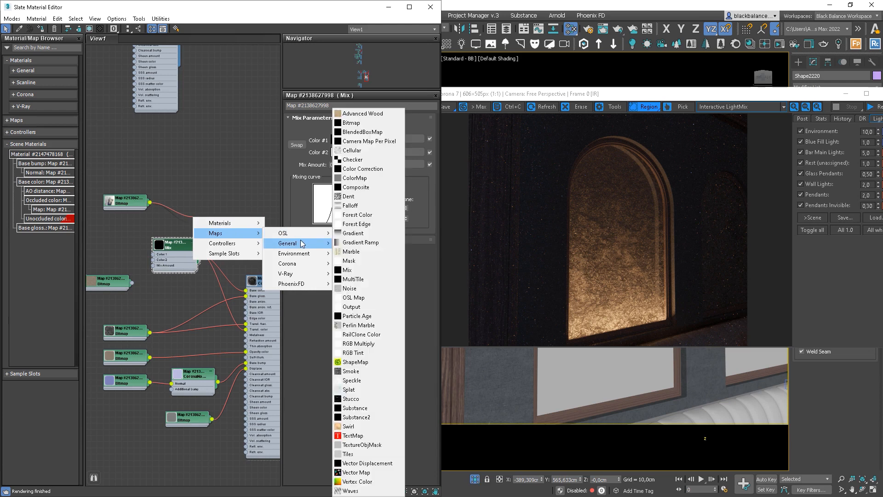
pyautogui.click(379, 171)
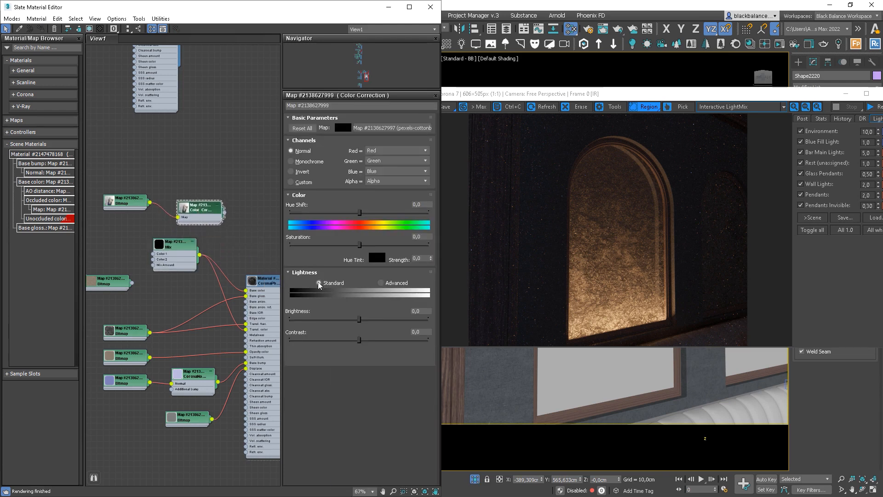
pyautogui.moveTo(333, 246); pyautogui.dragTo(276, 245)
# Connect the Color Correction map to the Mix map's Mix Amount and move the fabric color bitmap above the Mix node
pyautogui.moveTo(195, 180); pyautogui.dragTo(108, 221)
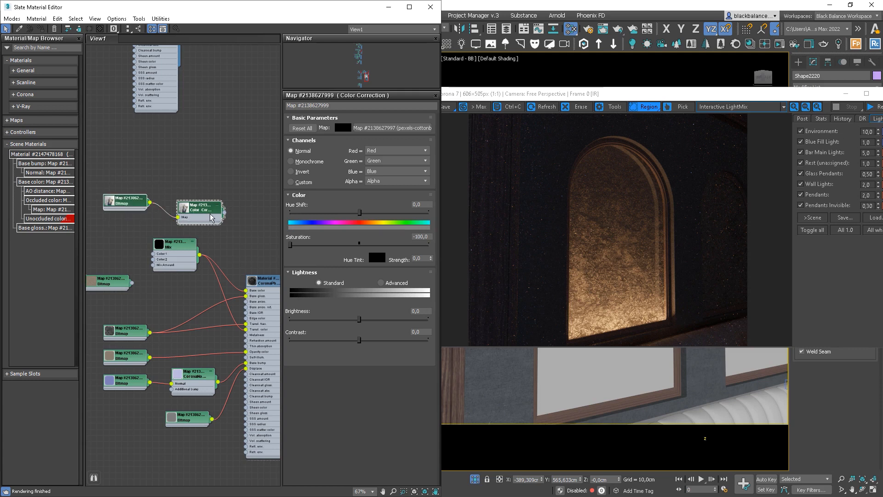
pyautogui.moveTo(207, 213); pyautogui.dragTo(108, 232)
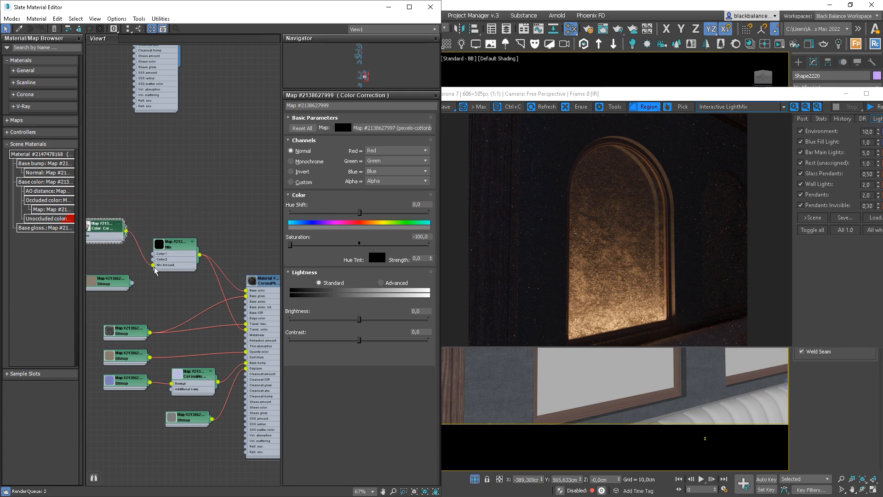
pyautogui.moveTo(112, 277); pyautogui.dragTo(174, 179)
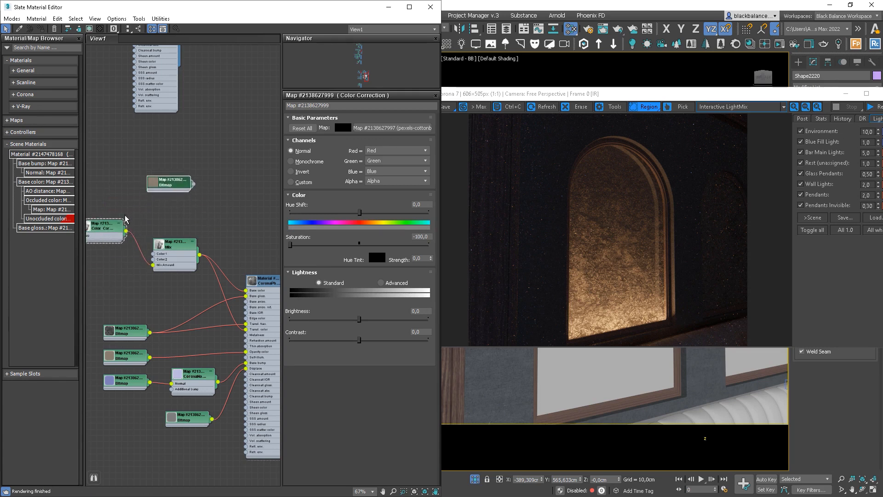
# Start the interactive render and fit a render region around the whole arched panel
pyautogui.rightClick(627, 357)
pyautogui.click(607, 346)
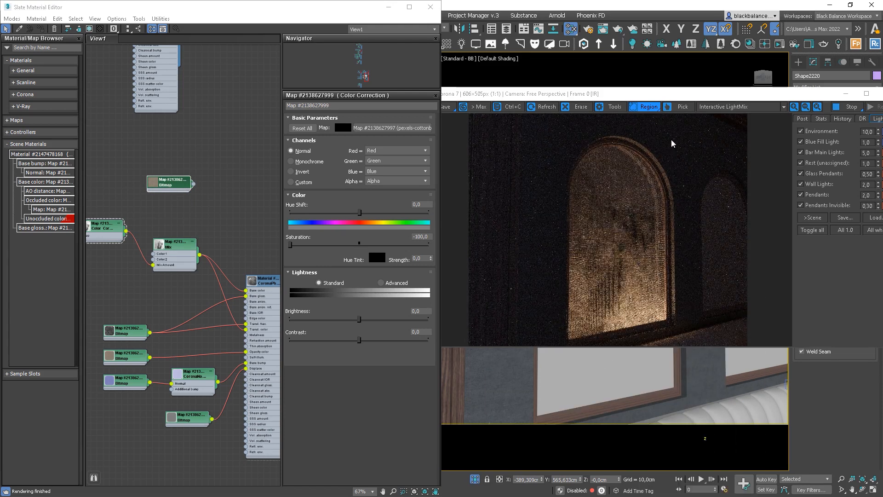
pyautogui.moveTo(673, 142); pyautogui.dragTo(552, 316)
pyautogui.scroll(1, 664, 215)
pyautogui.scroll(-1, 637, 239)
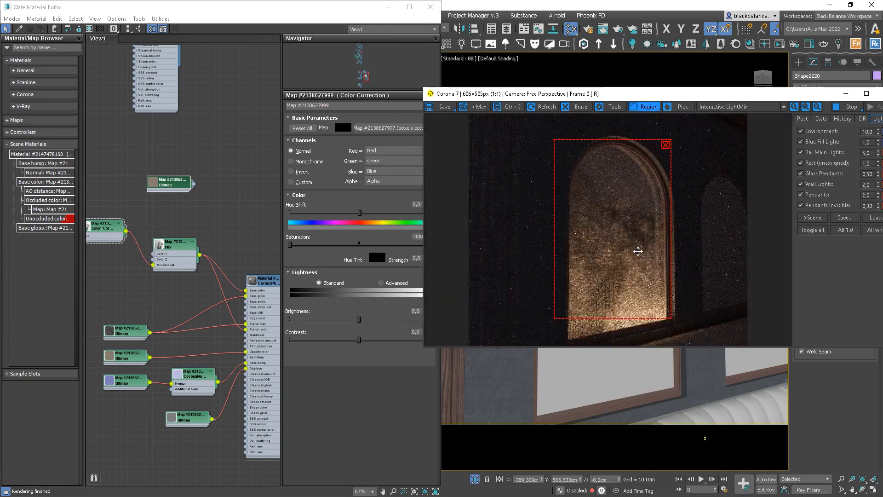
pyautogui.scroll(1, 641, 274)
pyautogui.scroll(-1, 643, 274)
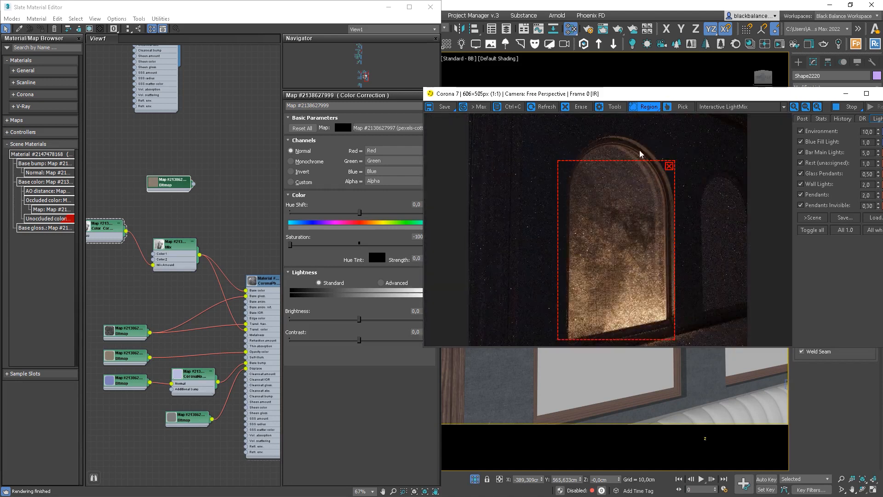
pyautogui.moveTo(636, 159); pyautogui.dragTo(636, 124)
pyautogui.moveTo(638, 200); pyautogui.dragTo(643, 209)
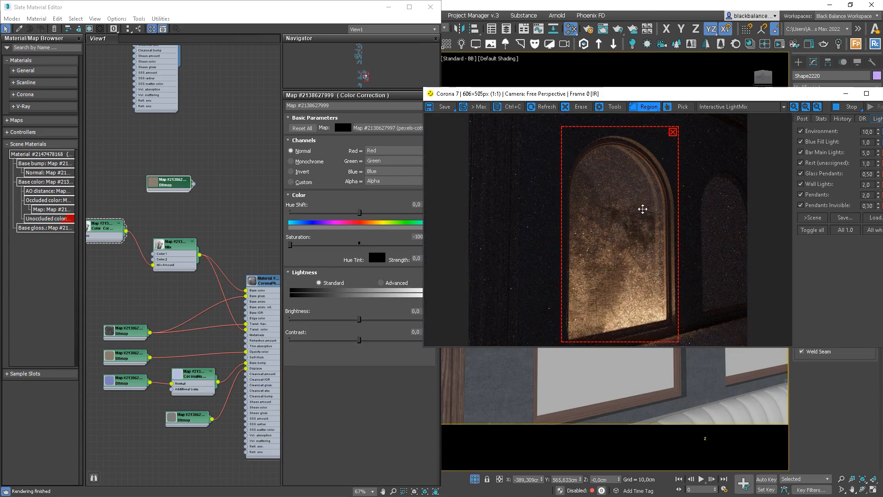
# Line up the pexels-cottonbro bitmap and Color Correction nodes in front of the Mix node
pyautogui.moveTo(154, 228); pyautogui.dragTo(226, 225, button='middle')
pyautogui.moveTo(112, 213); pyautogui.dragTo(107, 244)
pyautogui.moveTo(179, 225); pyautogui.dragTo(179, 257)
pyautogui.moveTo(103, 249); pyautogui.dragTo(121, 269)
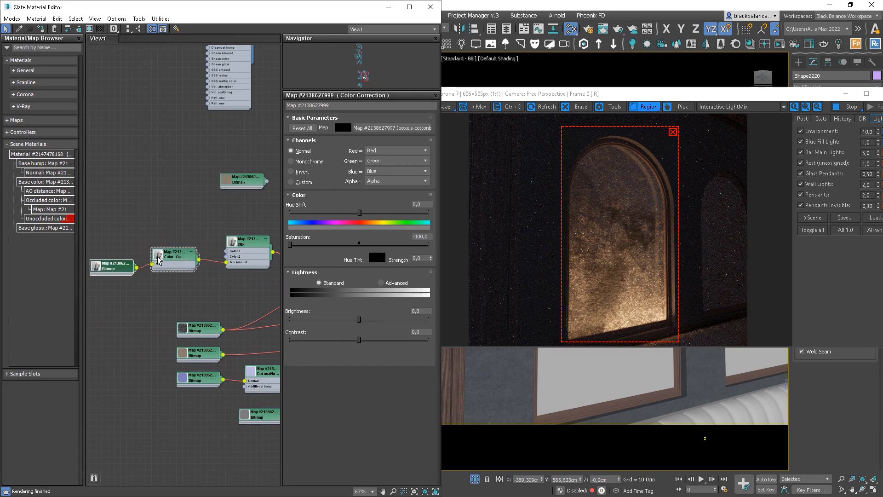
# Switch the Color Correction map's lightness to Advanced, with RGB gamma/contrast 0.5 and RGB gain 200
pyautogui.scroll(3, 157, 261)
pyautogui.scroll(1, 158, 260)
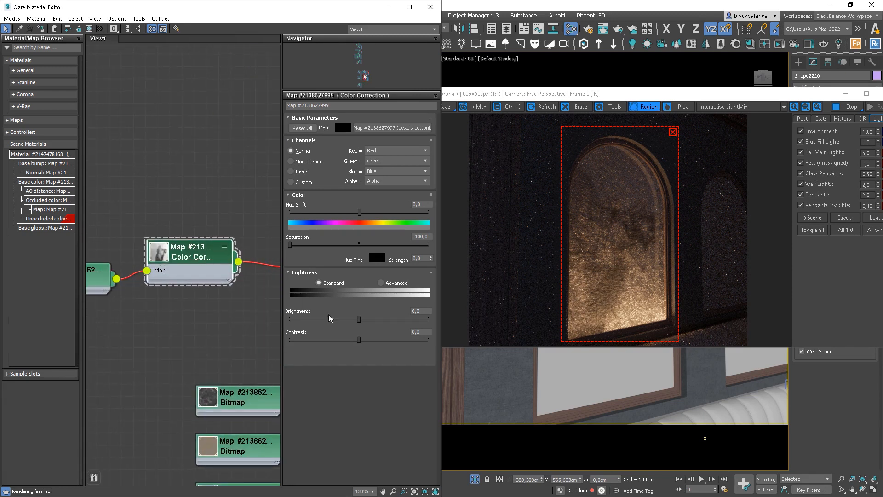
pyautogui.click(380, 283)
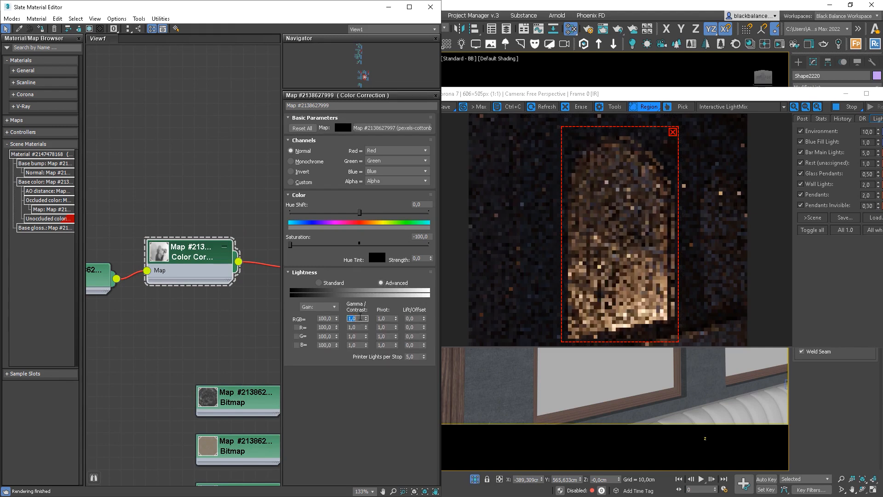
pyautogui.write('0,5')
pyautogui.press('Return')
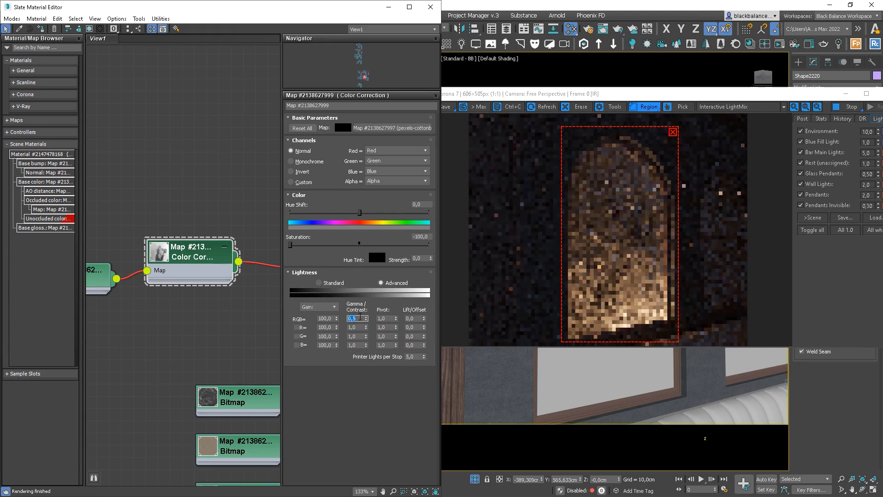
pyautogui.doubleClick(324, 319)
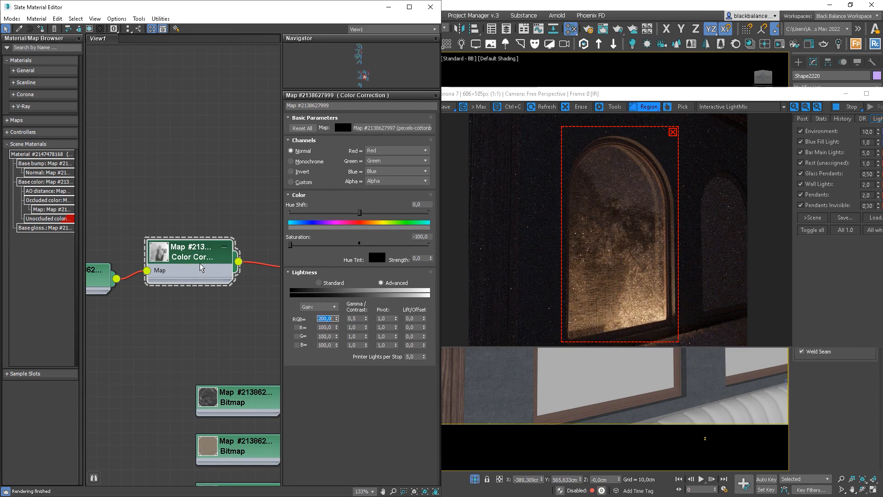
# Update the Color Correction node's preview and enlarge its thumbnail to check the image contrast
pyautogui.rightClick(188, 256)
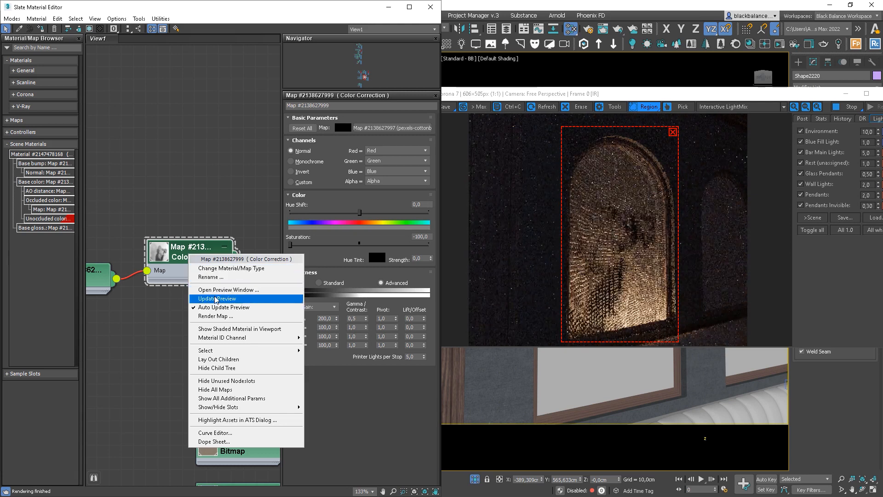
pyautogui.click(216, 299)
pyautogui.doubleClick(159, 252)
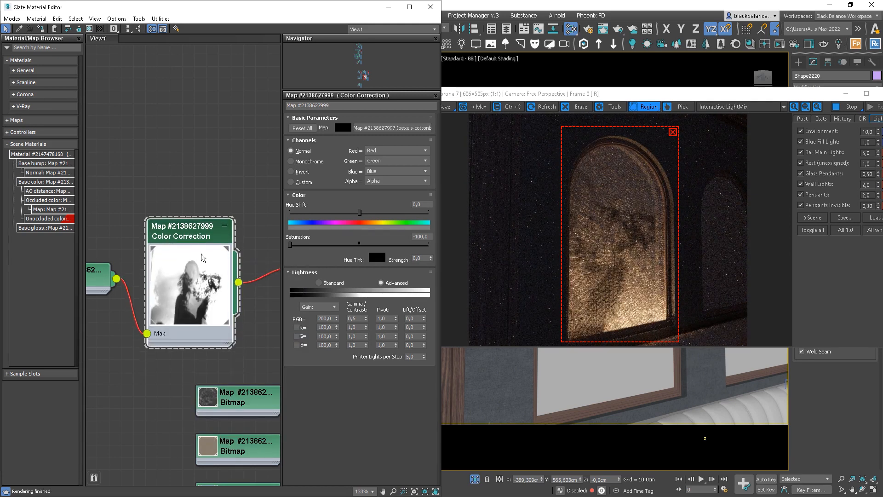
# Set the Color Correction map's RGB gamma/contrast to 0.7 and its RGB gain to 150
pyautogui.scroll(-1, 208, 276)
pyautogui.scroll(3, 219, 284)
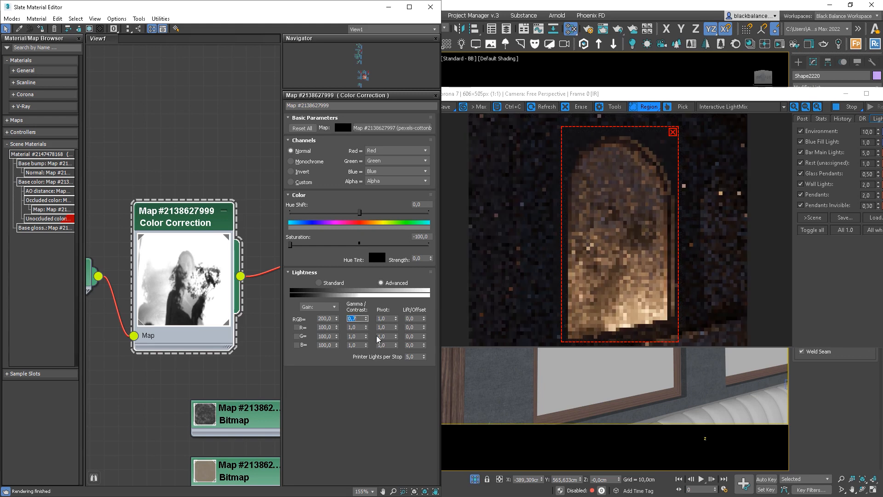
pyautogui.doubleClick(331, 318)
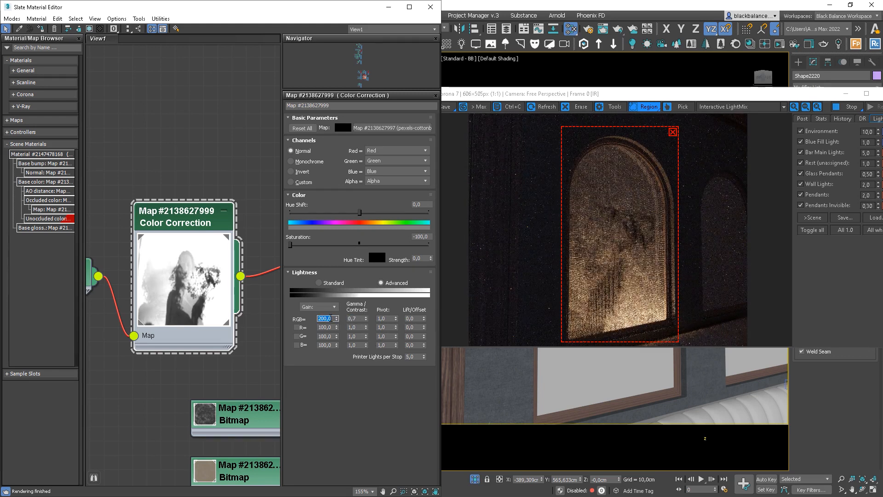
pyautogui.write('150')
pyautogui.press('Return')
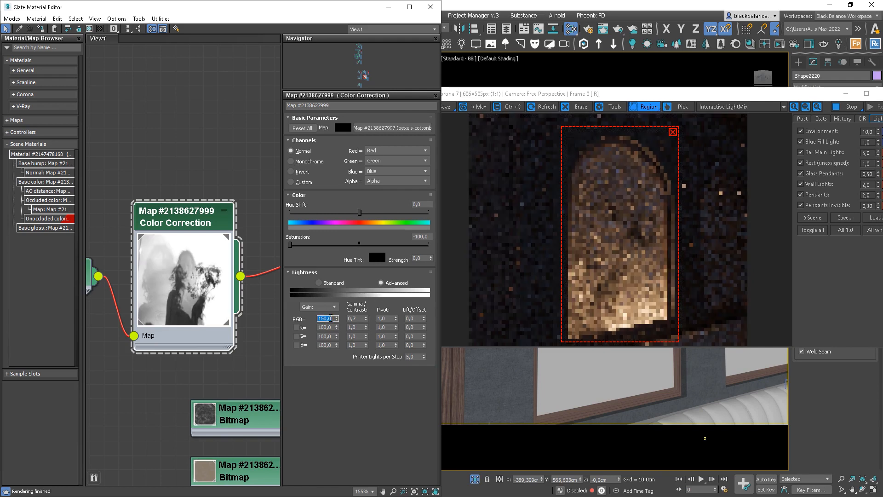
# Connect the fabric color bitmap to the Mix map's Color 2 and move the bitmap further upstream of the Mix node
pyautogui.scroll(-6, 228, 276)
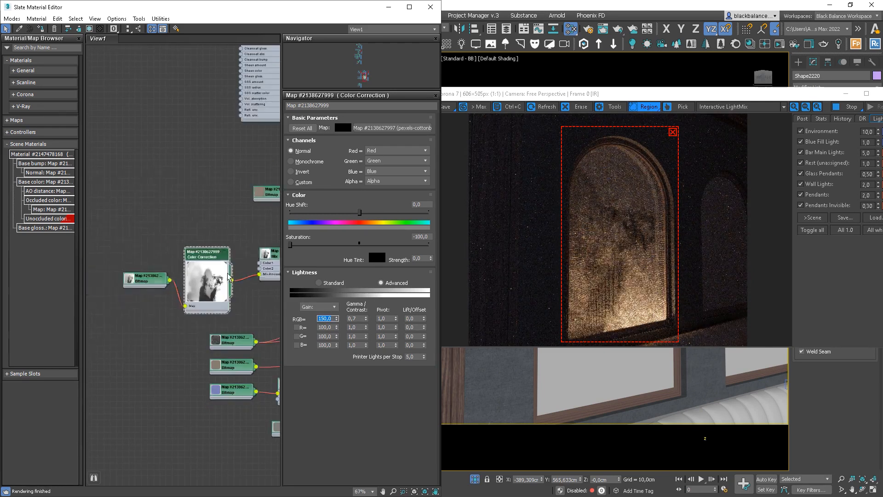
pyautogui.moveTo(264, 256); pyautogui.dragTo(175, 254, button='middle')
pyautogui.doubleClick(203, 253)
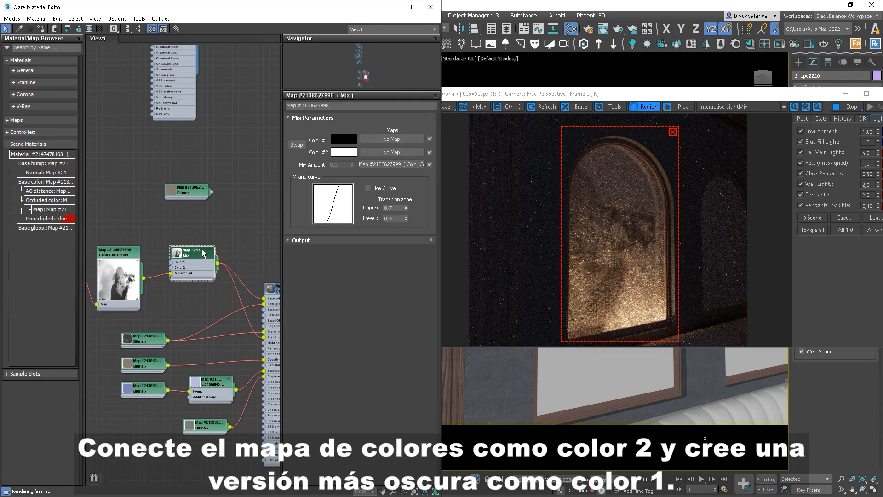
pyautogui.moveTo(211, 192); pyautogui.dragTo(171, 267)
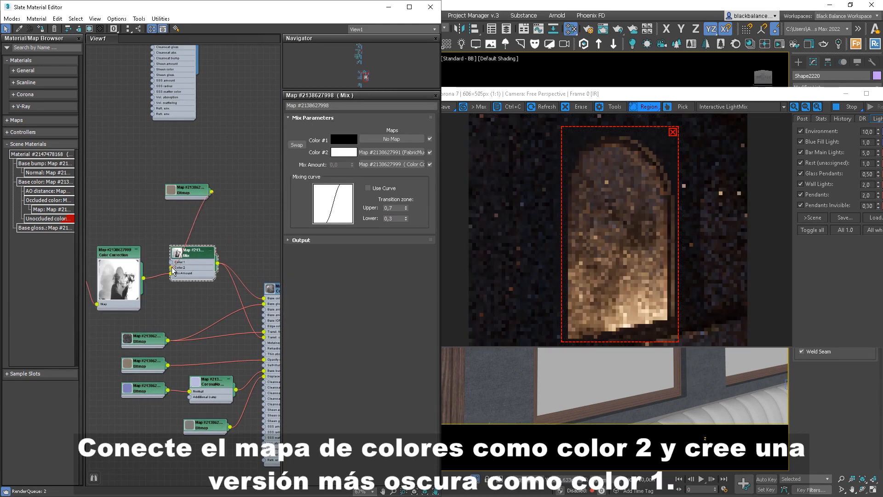
pyautogui.moveTo(177, 192); pyautogui.dragTo(82, 197)
pyautogui.moveTo(157, 230); pyautogui.dragTo(230, 230, button='middle')
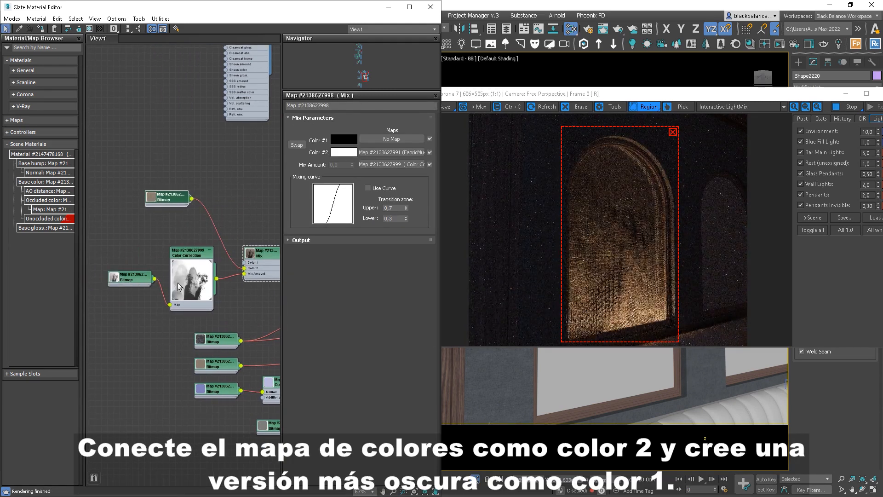
# Collapse the Color Correction node's large preview and place a copy of the node above it
pyautogui.moveTo(130, 277); pyautogui.dragTo(124, 290)
pyautogui.click(190, 284)
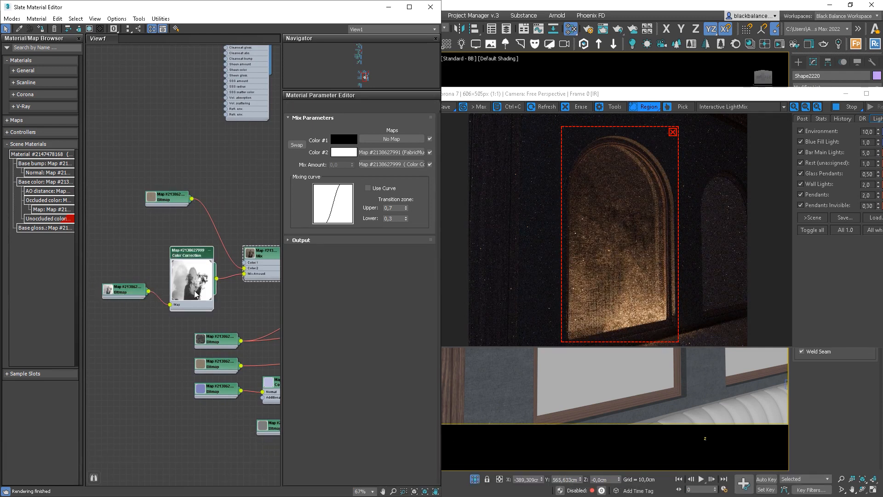
pyautogui.doubleClick(194, 291)
pyautogui.moveTo(192, 262)
pyautogui.mouseDown()
pyautogui.moveTo(192, 294)
pyautogui.moveTo(190, 250)
pyautogui.moveTo(218, 231)
pyautogui.mouseUp()
pyautogui.doubleClick(194, 248)
# Feed the fabric color bitmap through the copied Color Correction into the Mix map's Color 1 and line up the two bitmap nodes
pyautogui.moveTo(174, 199); pyautogui.dragTo(149, 231)
pyautogui.moveTo(235, 231); pyautogui.dragTo(244, 268)
pyautogui.moveTo(141, 230); pyautogui.dragTo(137, 267)
pyautogui.moveTo(128, 268); pyautogui.dragTo(125, 267)
# Darken the copied Color Correction with saturation 0, RGB gain 100 and RGB gamma/contrast 0.2
pyautogui.click(205, 246)
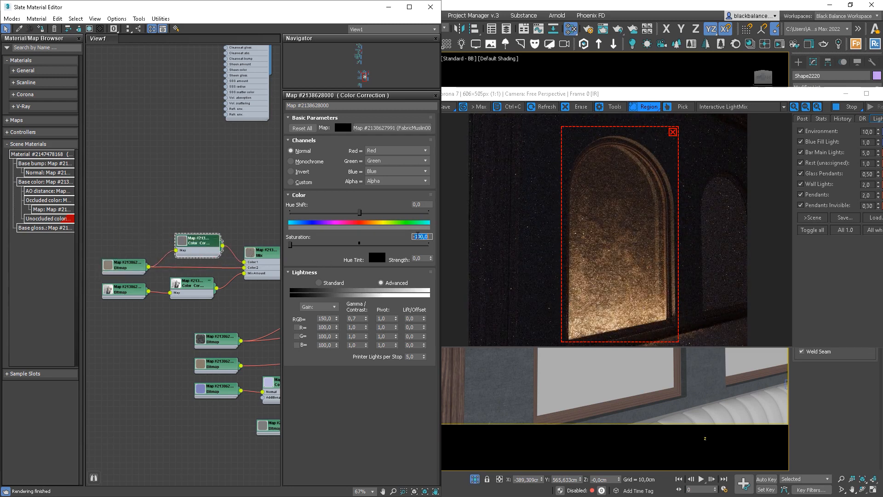
pyautogui.write('0')
pyautogui.press('Return')
pyautogui.click(336, 317)
pyautogui.doubleClick(329, 318)
pyautogui.write('100')
pyautogui.press('Return')
pyautogui.doubleClick(354, 318)
pyautogui.write(',2')
pyautogui.press('Return')
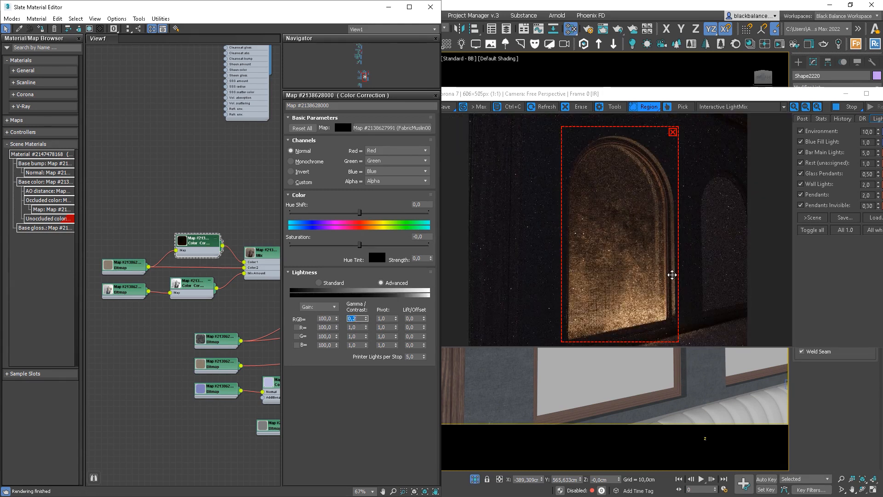
# Refit the render region around the arched panel and set the Rest (unassigned) light to 2.0 in LightMix
pyautogui.moveTo(679, 274); pyautogui.dragTo(654, 261)
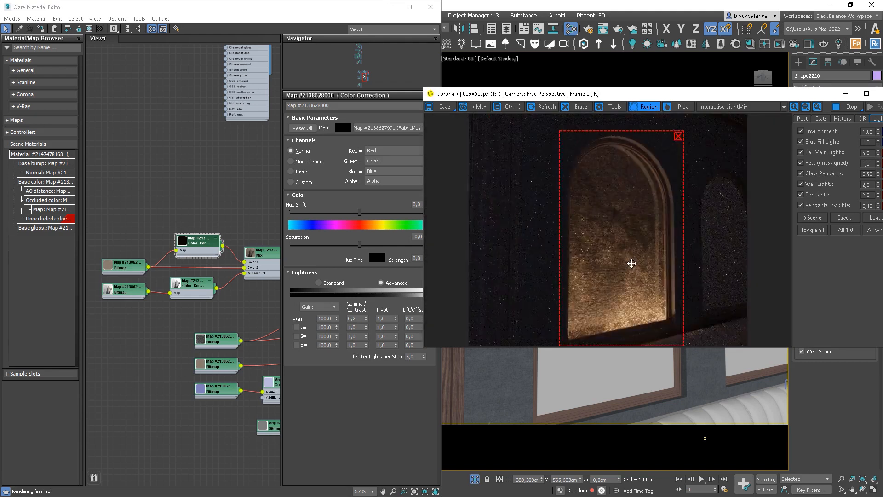
pyautogui.moveTo(622, 260); pyautogui.dragTo(621, 260)
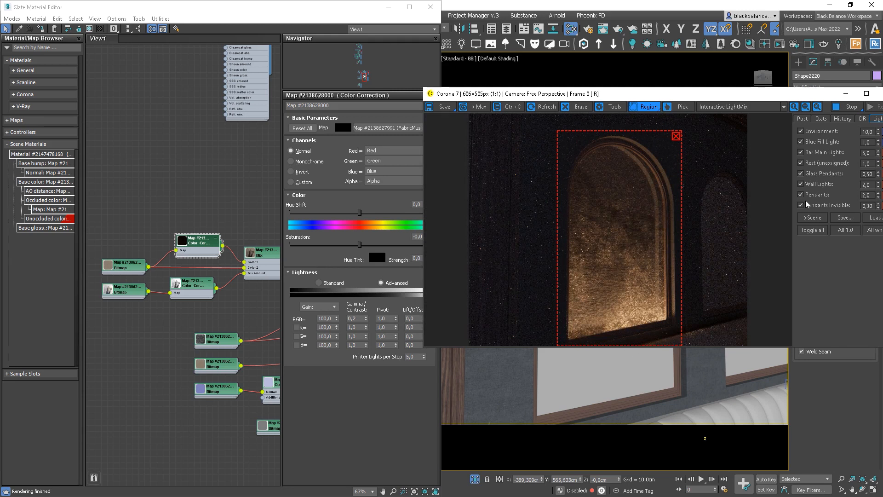
pyautogui.doubleClick(865, 164)
pyautogui.write('3')
pyautogui.press('Return')
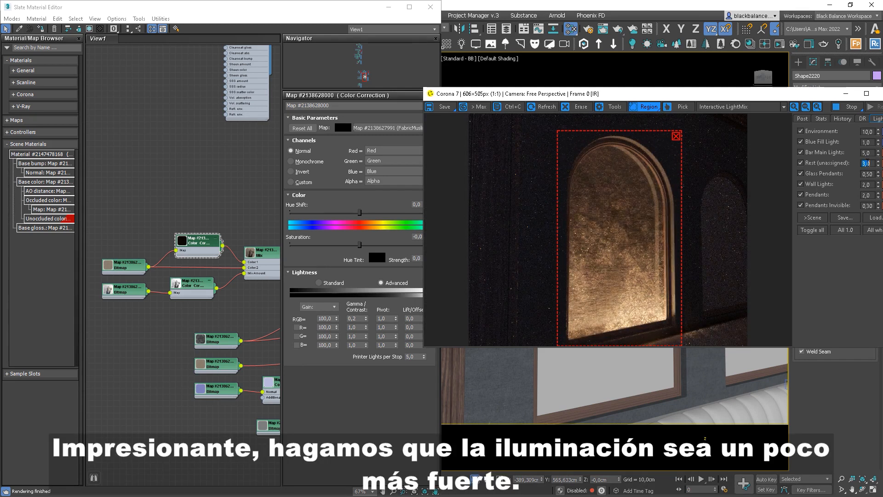
pyautogui.write('2')
pyautogui.press('Return')
# Clear the render region and inspect the backlit panel from a slightly different angle
pyautogui.keyDown('alt'); pyautogui.moveTo(632, 363); pyautogui.dragTo(616, 361, button='middle'); pyautogui.keyUp('alt')
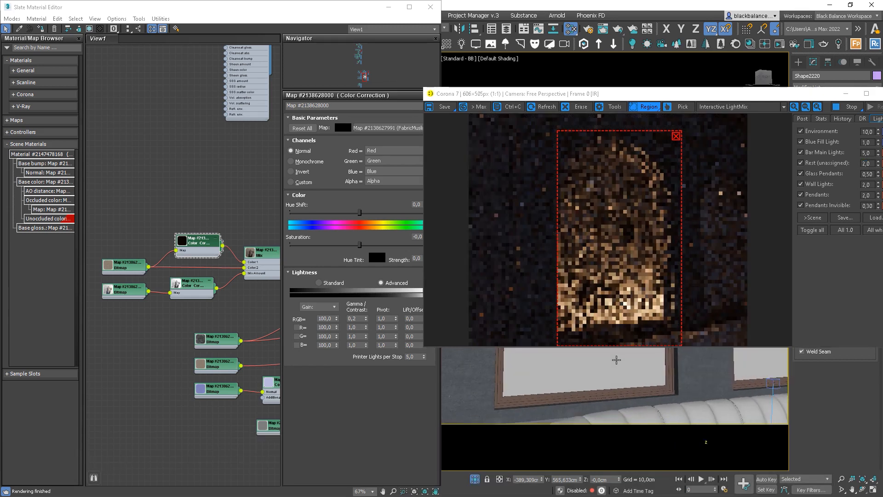
pyautogui.click(677, 136)
pyautogui.keyDown('alt'); pyautogui.moveTo(607, 398); pyautogui.dragTo(613, 397, button='middle'); pyautogui.keyUp('alt')
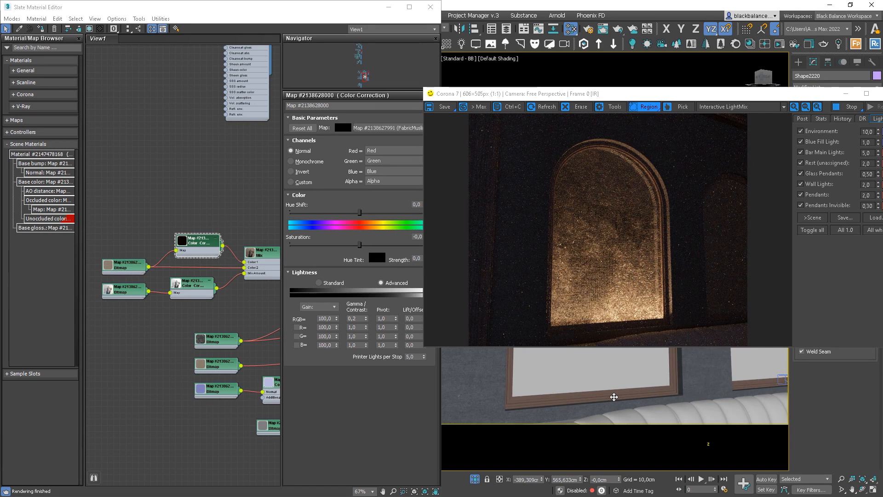
# Duplicate the Mix node and place the copy beneath the original, near the fabric material
pyautogui.moveTo(260, 277); pyautogui.dragTo(216, 277, button='middle')
pyautogui.doubleClick(221, 242)
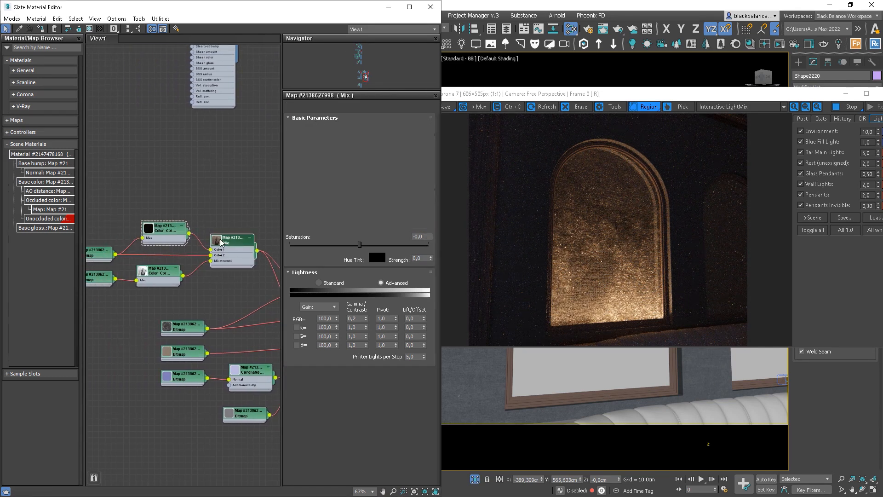
pyautogui.moveTo(233, 294); pyautogui.dragTo(203, 223, button='middle')
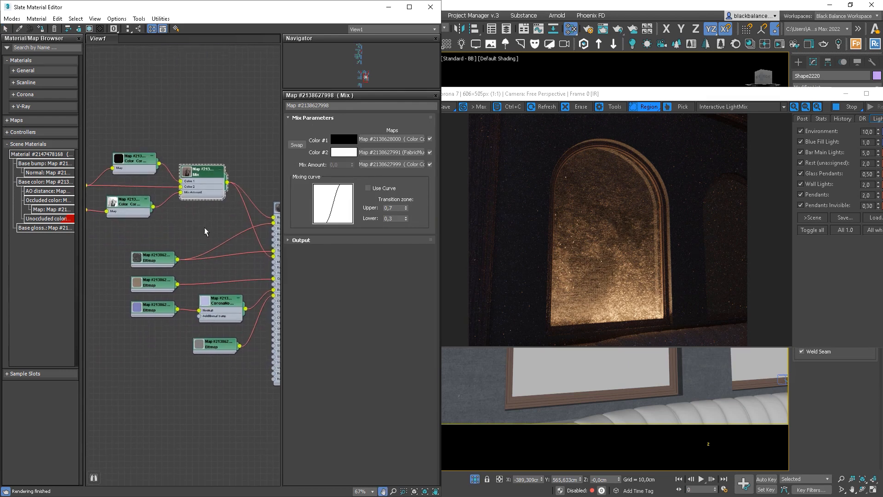
pyautogui.moveTo(226, 262); pyautogui.dragTo(219, 161, button='middle')
pyautogui.moveTo(212, 155)
pyautogui.keyDown('shift'); pyautogui.mouseDown()
pyautogui.moveTo(224, 179)
pyautogui.moveTo(219, 204)
pyautogui.mouseUp(); pyautogui.keyUp('shift')
pyautogui.moveTo(208, 207); pyautogui.dragTo(161, 200, button='middle')
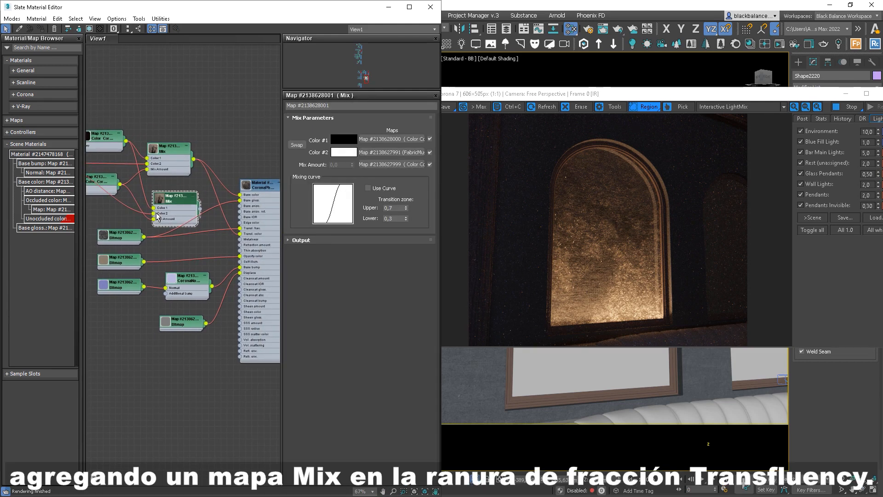
# Leave the copied Mix's Color 1 unmapped, feed the dark fabric bitmap into Color 2, and connect the Mix to the material's translucency fraction
pyautogui.moveTo(156, 213)
pyautogui.mouseDown()
pyautogui.moveTo(130, 218)
pyautogui.moveTo(154, 213)
pyautogui.mouseUp()
pyautogui.moveTo(153, 208)
pyautogui.mouseDown()
pyautogui.moveTo(147, 201)
pyautogui.moveTo(183, 238)
pyautogui.moveTo(240, 228)
pyautogui.mouseUp()
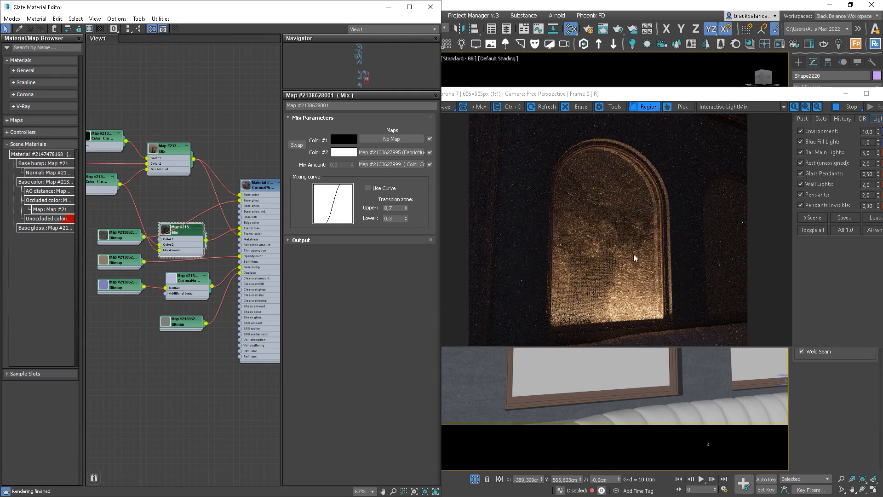
# Inspect the translucent pattern from an oblique angle using a render region over the arched panel, and clear the region
pyautogui.keyDown('alt'); pyautogui.moveTo(626, 381); pyautogui.dragTo(639, 385, button='middle'); pyautogui.keyUp('alt')
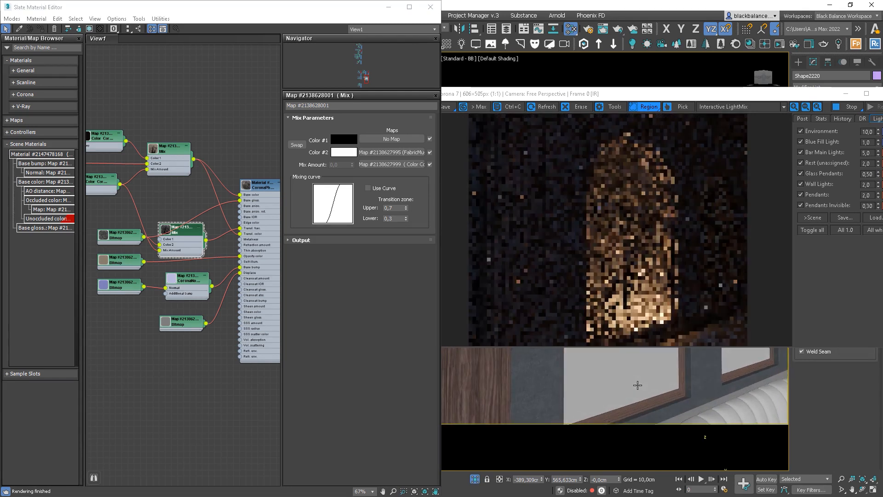
pyautogui.moveTo(677, 143); pyautogui.dragTo(579, 332)
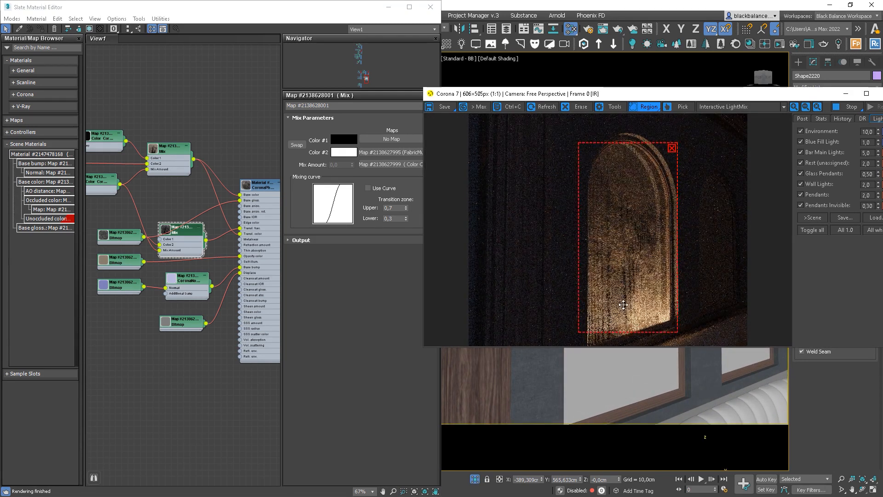
pyautogui.moveTo(628, 314); pyautogui.dragTo(626, 327)
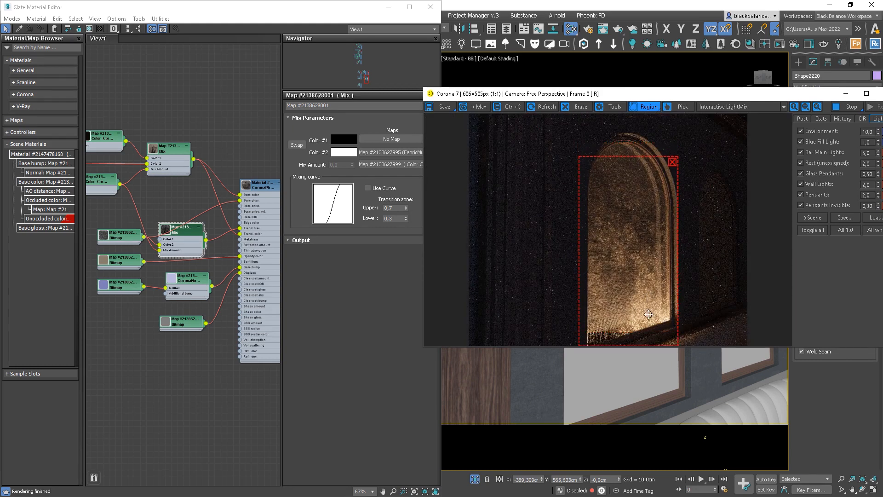
pyautogui.moveTo(675, 289); pyautogui.dragTo(701, 286)
pyautogui.moveTo(648, 159)
pyautogui.mouseDown()
pyautogui.moveTo(642, 124)
pyautogui.moveTo(647, 171)
pyautogui.mouseUp()
pyautogui.click(689, 158)
# Tidy the node layout by moving the dark fabric bitmap down and the copied Mix node up
pyautogui.moveTo(118, 234); pyautogui.dragTo(108, 289)
pyautogui.moveTo(120, 243); pyautogui.dragTo(114, 263)
pyautogui.moveTo(180, 233); pyautogui.dragTo(181, 218)
pyautogui.scroll(-2, 182, 220)
pyautogui.moveTo(170, 234); pyautogui.dragTo(192, 233, button='middle')
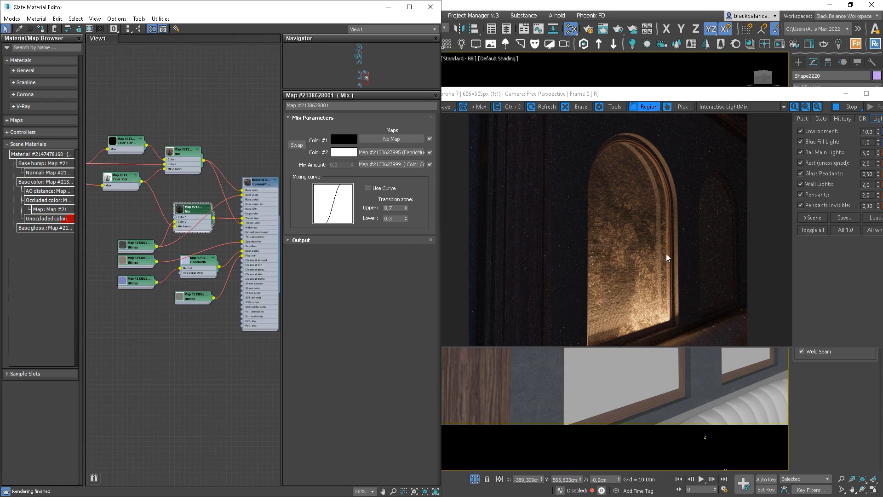
# Inspect the arched panel from the front with a render region fitted around it, and clear the region
pyautogui.keyDown('alt'); pyautogui.moveTo(702, 394); pyautogui.dragTo(648, 387, button='middle'); pyautogui.keyUp('alt')
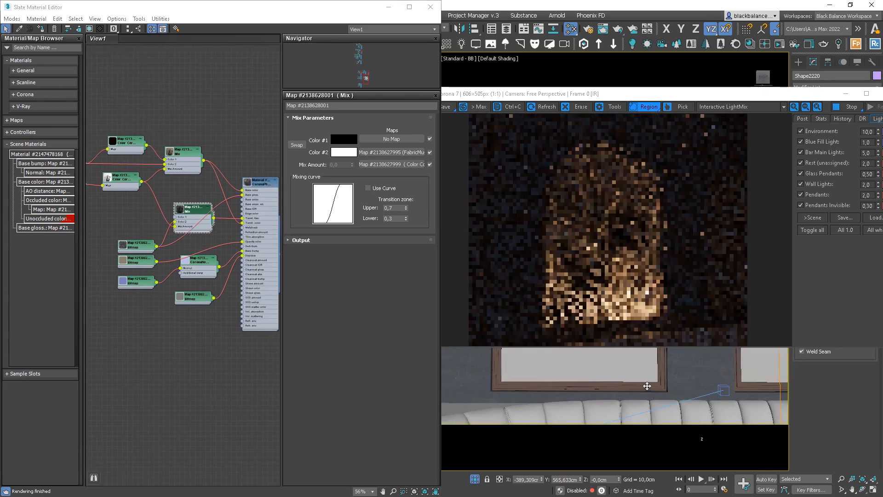
pyautogui.moveTo(667, 152)
pyautogui.mouseDown()
pyautogui.moveTo(528, 293)
pyautogui.moveTo(520, 318)
pyautogui.mouseUp()
pyautogui.scroll(1, 602, 263)
pyautogui.scroll(-1, 602, 264)
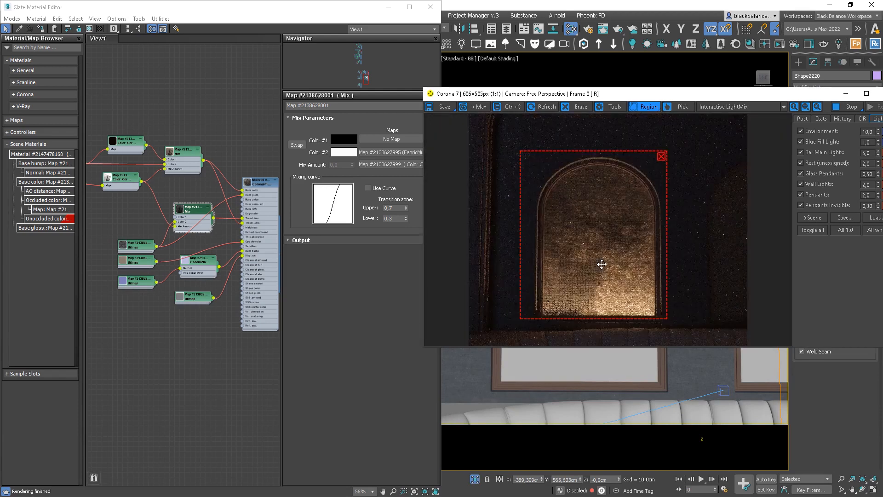
pyautogui.moveTo(606, 289); pyautogui.dragTo(606, 297)
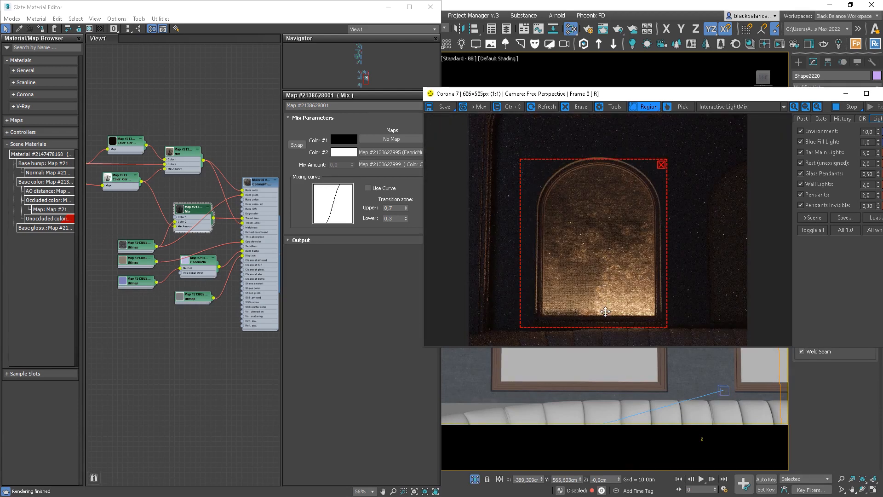
pyautogui.click(661, 165)
# Stop the interactive render and close the Corona frame buffer
pyautogui.click(849, 104)
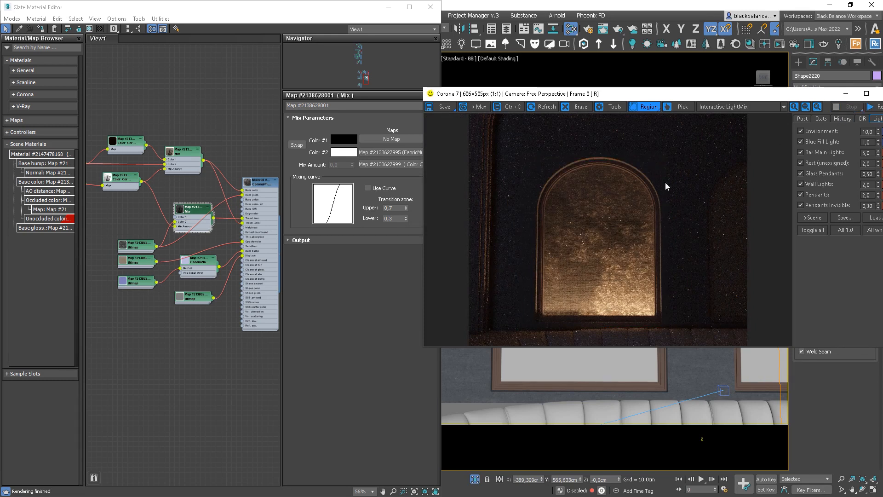
pyautogui.moveTo(763, 98); pyautogui.dragTo(629, 98)
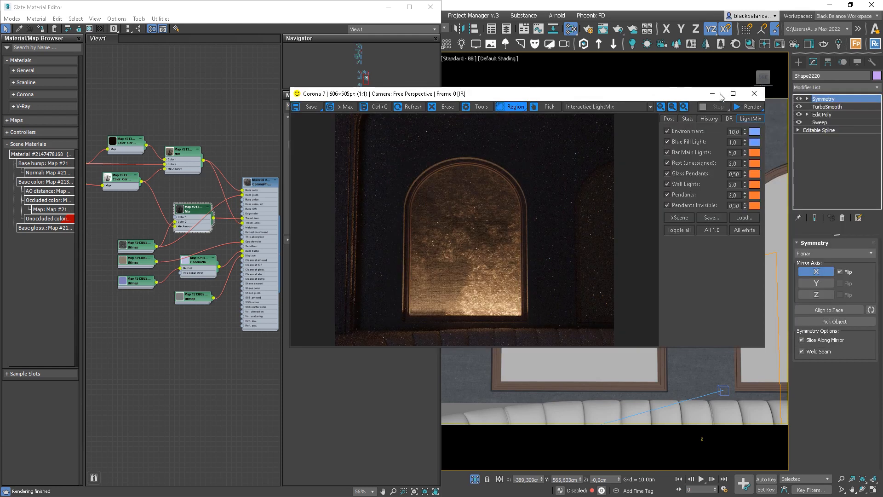
pyautogui.click(754, 94)
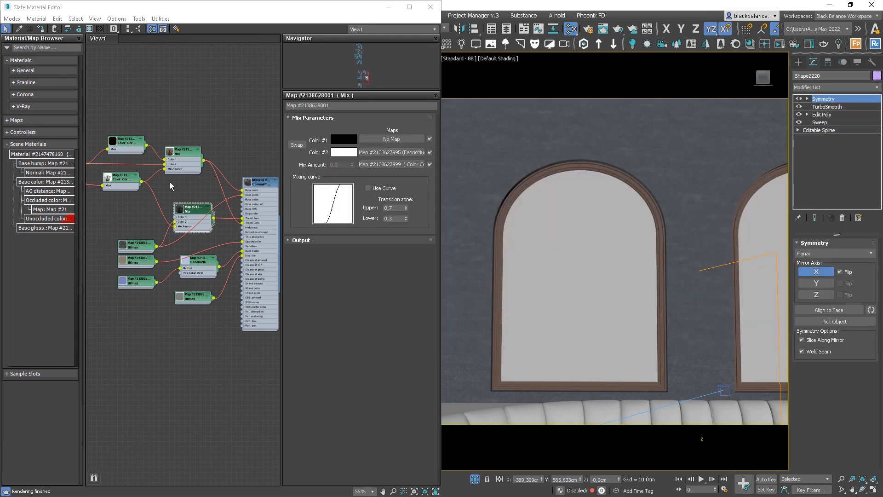
# Show the pexels-cottonbro-10034379.jpg pattern bitmap on the first arched panel in the viewport
pyautogui.moveTo(170, 182); pyautogui.dragTo(255, 211, button='middle')
pyautogui.doubleClick(148, 207)
pyautogui.click(90, 29)
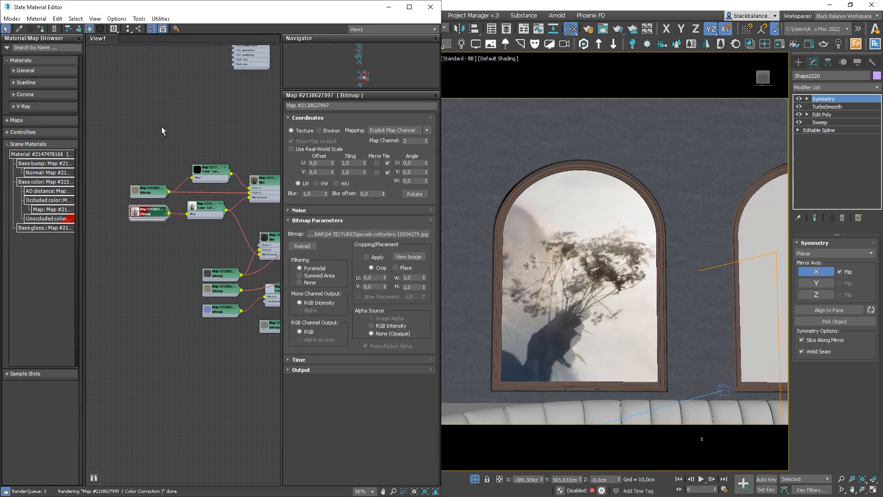
# Copy both UVW Map modifiers from the first arched panel and paste them onto the neighbouring arched panel
pyautogui.scroll(-3, 587, 268)
pyautogui.keyDown('alt'); pyautogui.moveTo(631, 260); pyautogui.dragTo(615, 268, button='middle'); pyautogui.keyUp('alt')
pyautogui.click(503, 264)
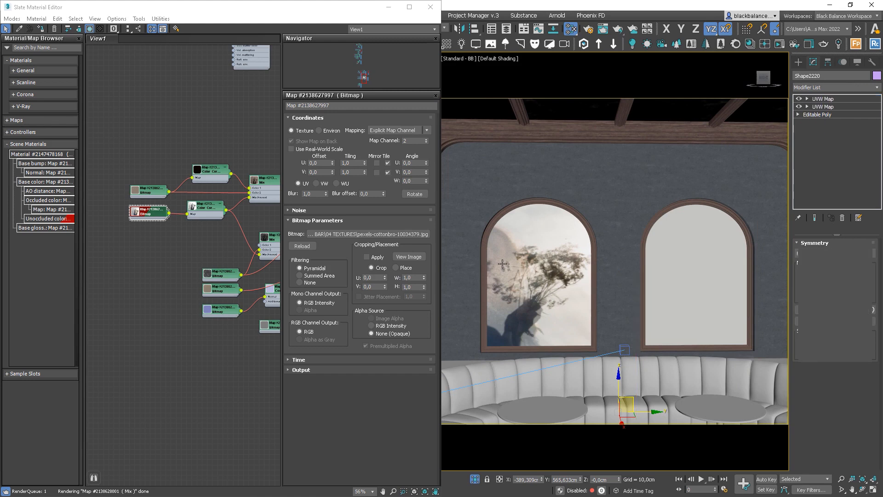
pyautogui.keyDown('shift'); pyautogui.click(826, 109); pyautogui.keyUp('shift')
pyautogui.rightClick(827, 109)
pyautogui.click(782, 145)
pyautogui.click(683, 238)
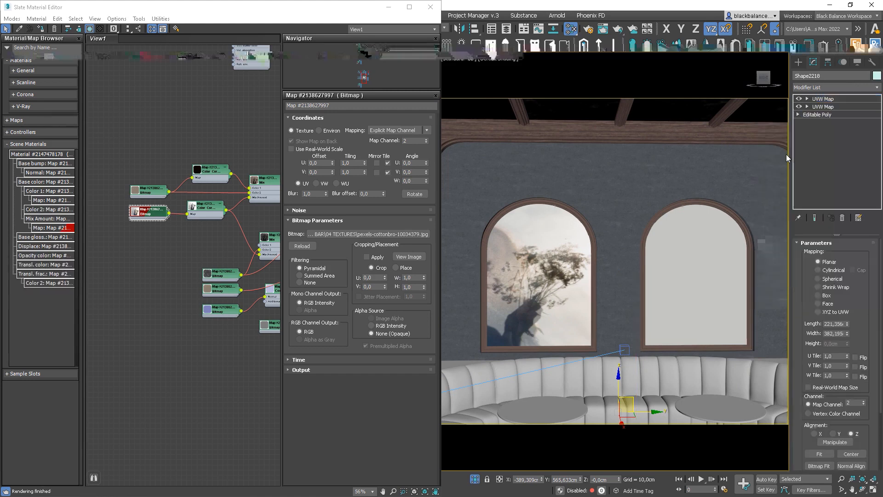
pyautogui.rightClick(824, 108)
pyautogui.click(821, 108)
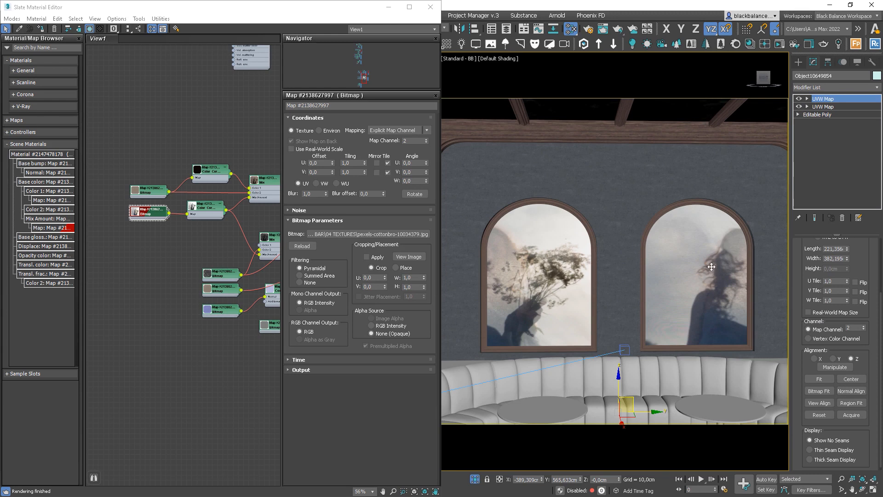
# Duplicate the material with both Mix nodes, the pattern's Color Correction and its bitmap, placing the copies below the originals
pyautogui.scroll(-5, 197, 195)
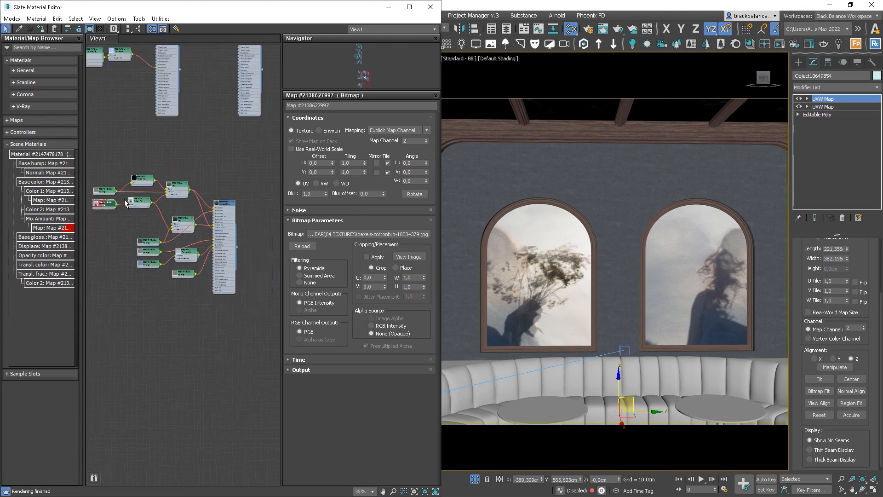
pyautogui.scroll(3, 245, 211)
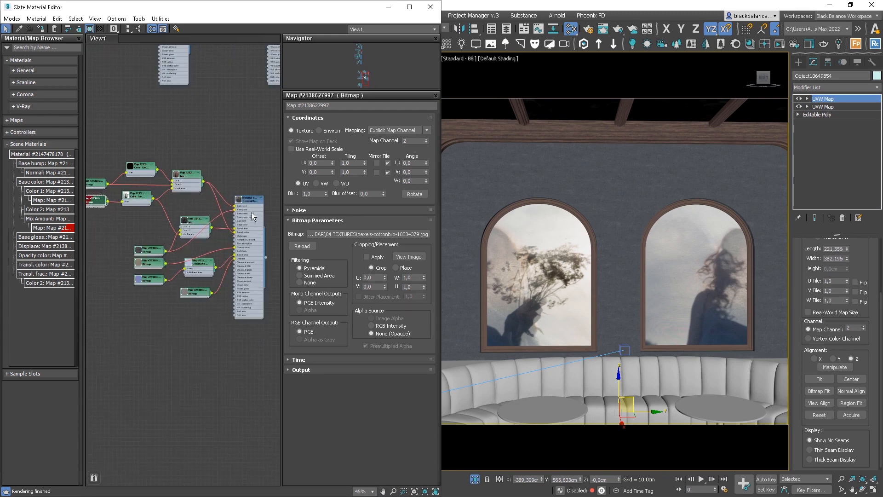
pyautogui.moveTo(264, 209); pyautogui.dragTo(266, 210)
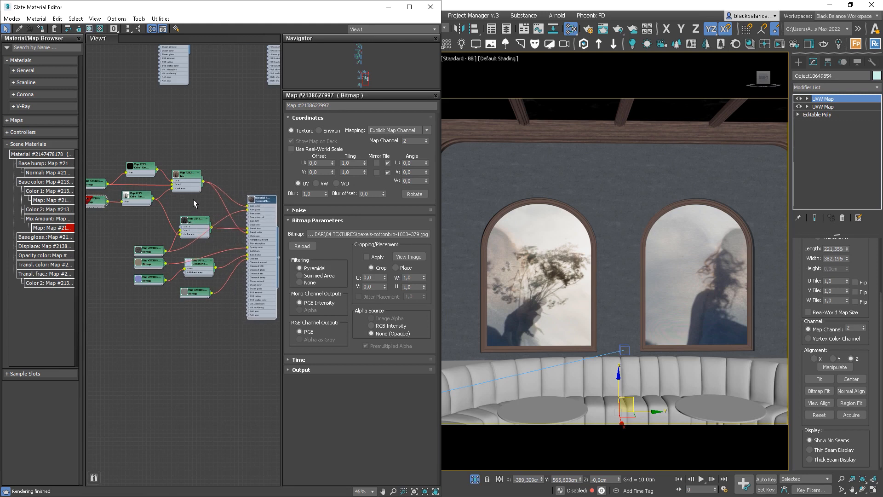
pyautogui.doubleClick(194, 223)
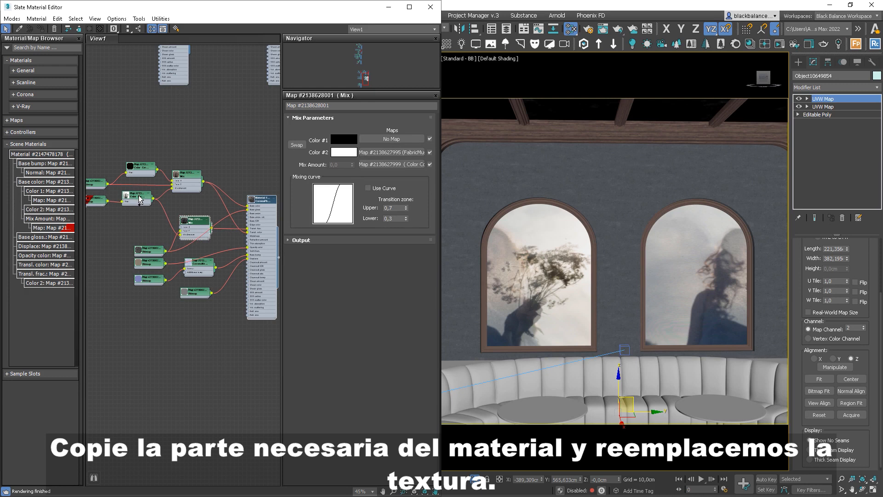
pyautogui.doubleClick(187, 181)
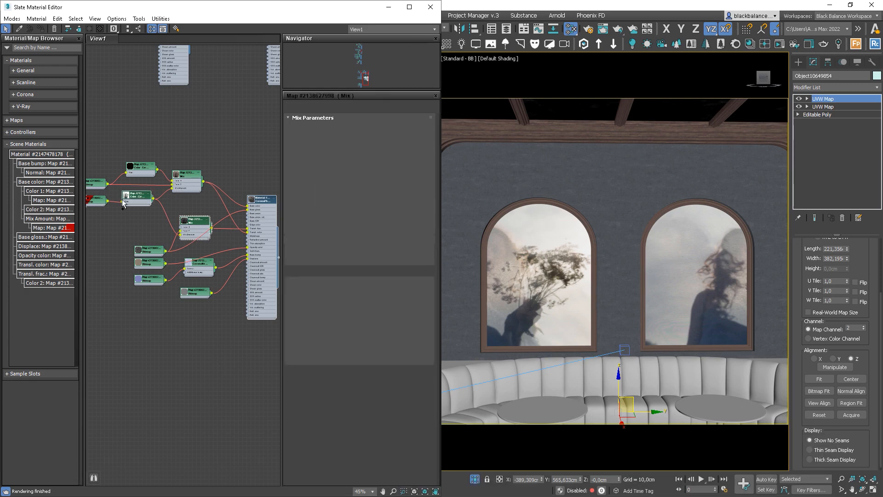
pyautogui.doubleClick(95, 203)
pyautogui.scroll(-2, 154, 199)
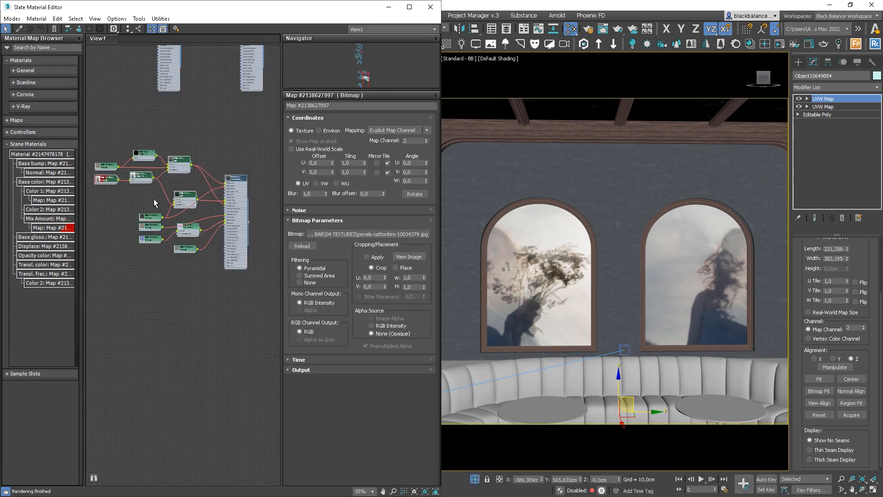
pyautogui.keyDown('shift'); pyautogui.moveTo(235, 183); pyautogui.dragTo(233, 313); pyautogui.keyUp('shift')
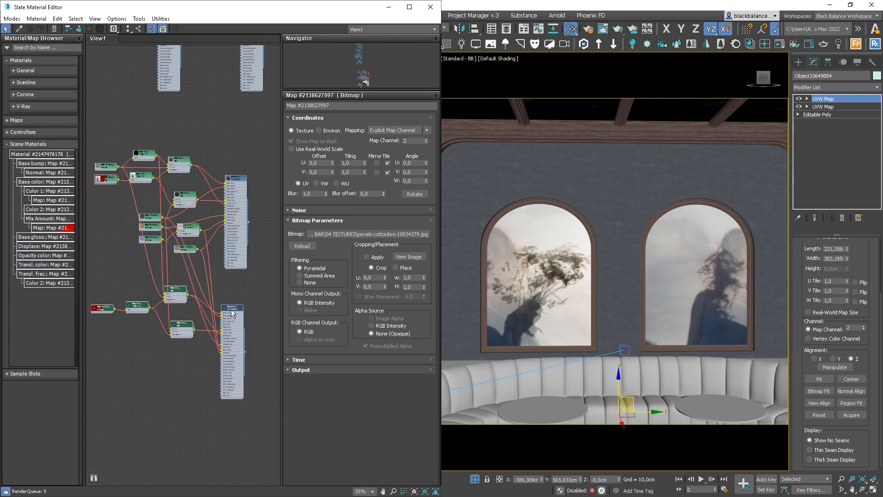
pyautogui.keyDown('shift'); pyautogui.moveTo(231, 310); pyautogui.dragTo(235, 306); pyautogui.keyUp('shift')
pyautogui.click(243, 277)
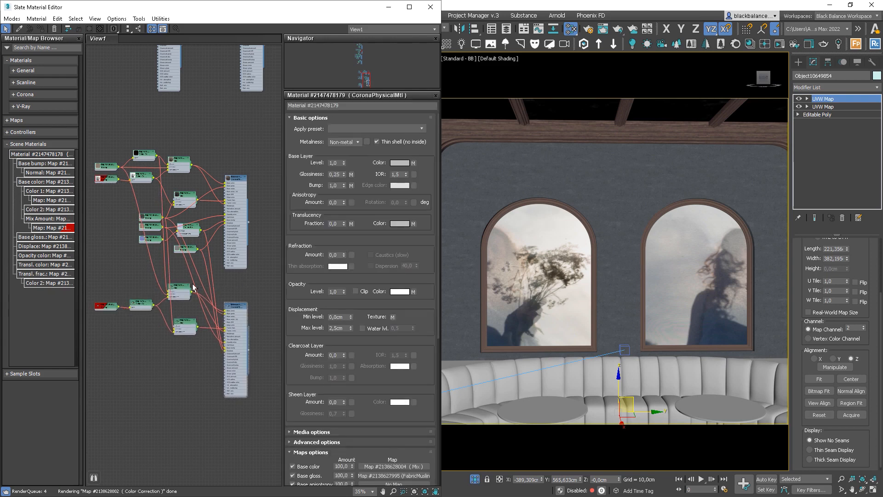
# Replace the image in the copied pattern bitmap with pexels-cottonbro-6692613.jpg from the 04 TEXTURES folder, browsing with large thumbnails
pyautogui.moveTo(133, 291); pyautogui.dragTo(165, 255, button='middle')
pyautogui.doubleClick(136, 271)
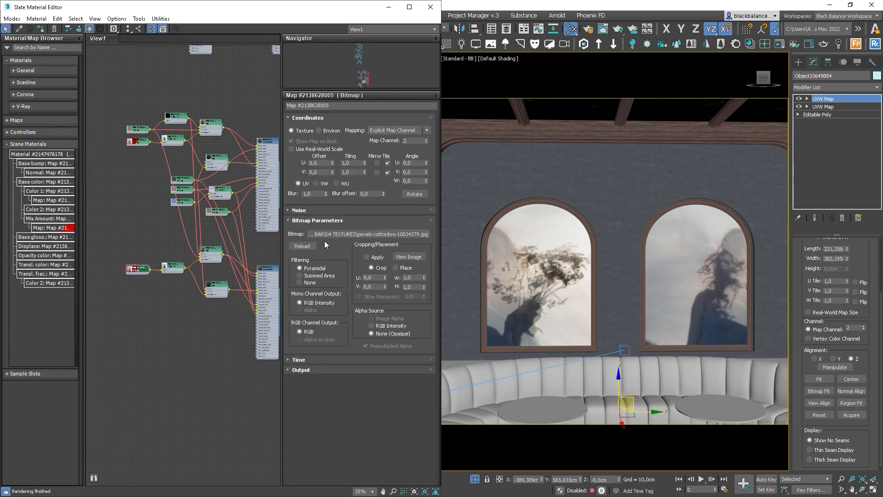
pyautogui.click(330, 239)
pyautogui.rightClick(327, 239)
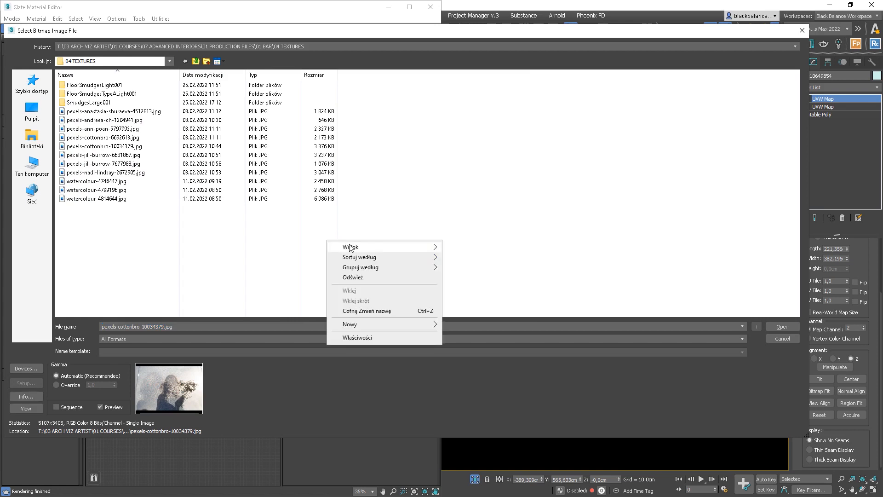
pyautogui.moveTo(350, 244)
pyautogui.click(458, 247)
pyautogui.scroll(-2, 459, 244)
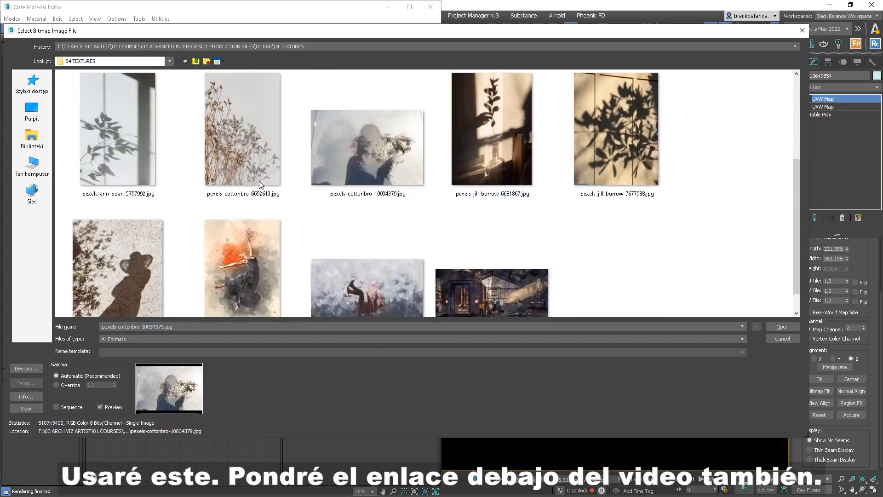
pyautogui.click(252, 158)
pyautogui.doubleClick(253, 158)
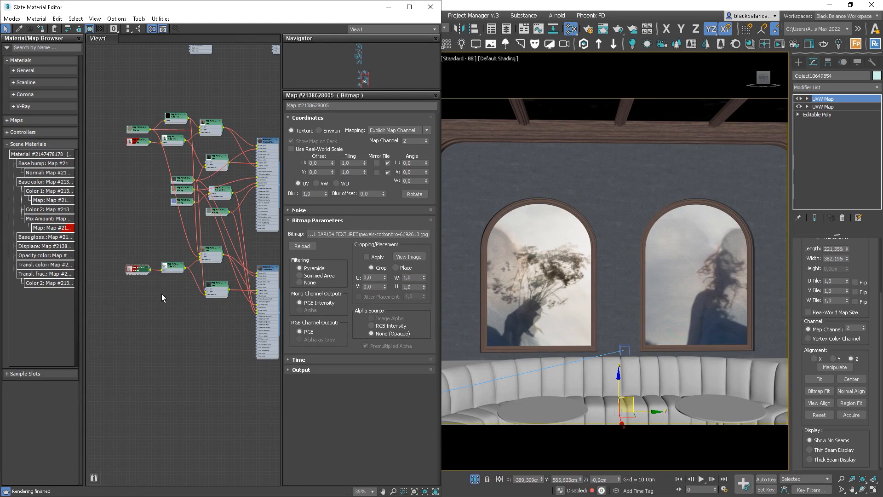
# Assign the copied material to the second arched panel and show its new pattern bitmap in the viewport
pyautogui.moveTo(190, 299); pyautogui.dragTo(163, 296, button='middle')
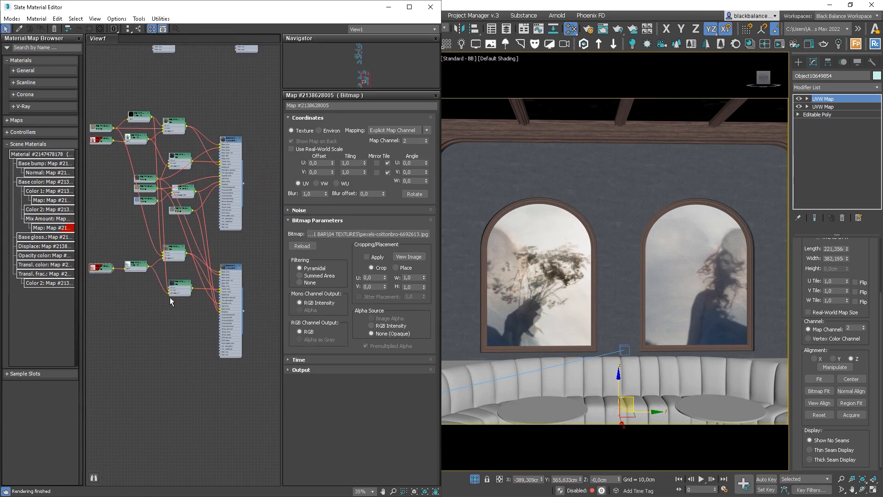
pyautogui.moveTo(244, 309); pyautogui.dragTo(690, 292)
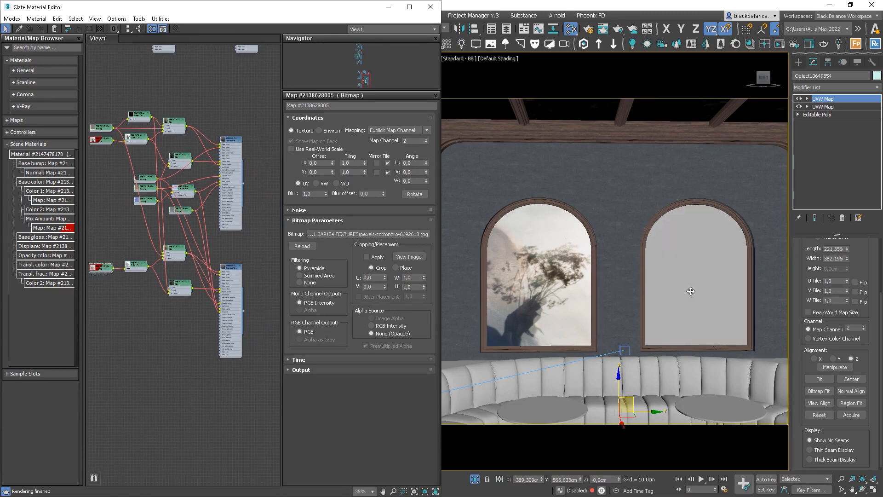
pyautogui.click(90, 28)
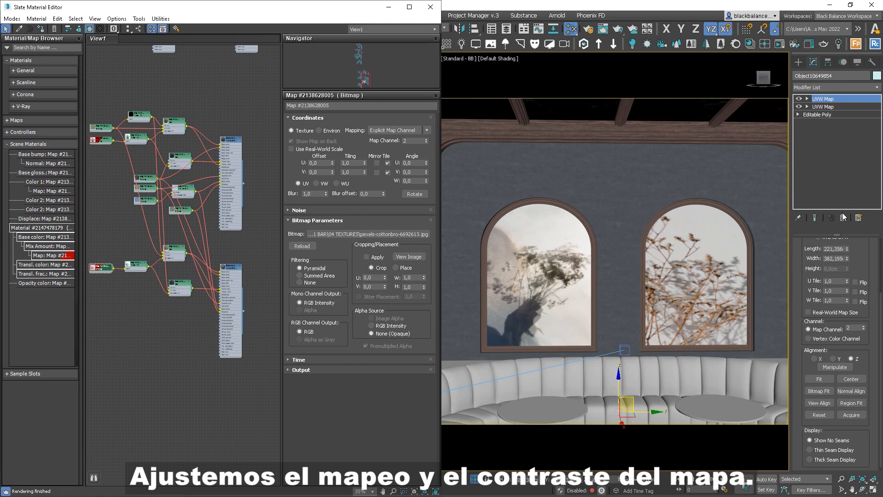
# Resize the second panel's UVW Map on channel 2 to about 219.1 cm long and 160.5 cm wide
pyautogui.moveTo(846, 258)
pyautogui.mouseDown()
pyautogui.moveTo(839, 282)
pyautogui.moveTo(846, 262)
pyautogui.moveTo(845, 271)
pyautogui.mouseUp()
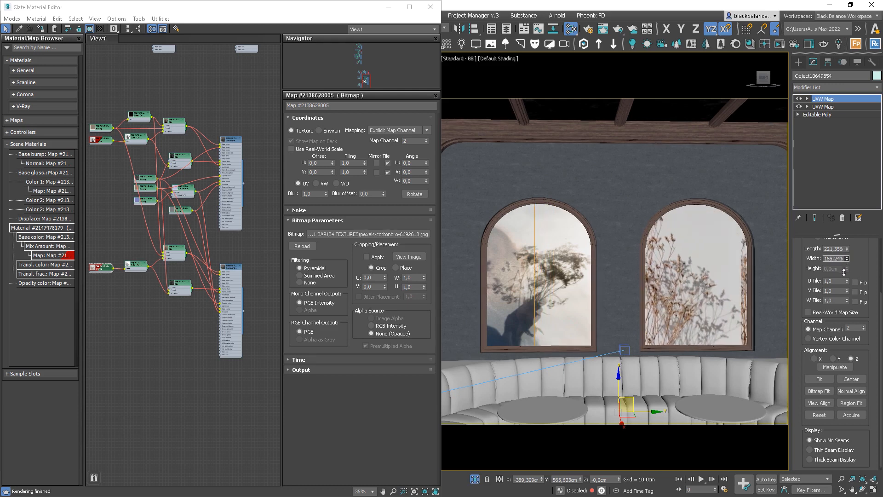
pyautogui.moveTo(847, 248); pyautogui.dragTo(849, 250)
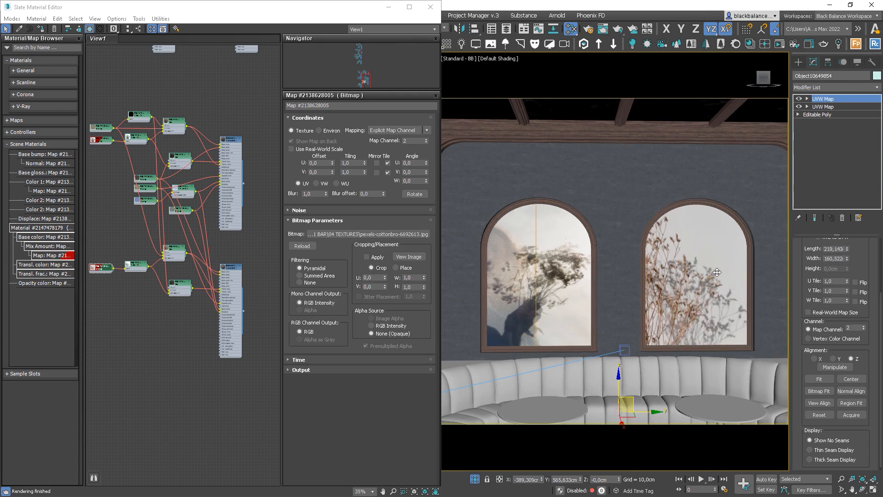
# Set the RGB gamma/contrast of the new pattern's Color Correction to 0.4, using its enlarged node preview
pyautogui.scroll(8, 137, 251)
pyautogui.doubleClick(174, 271)
pyautogui.doubleClick(175, 271)
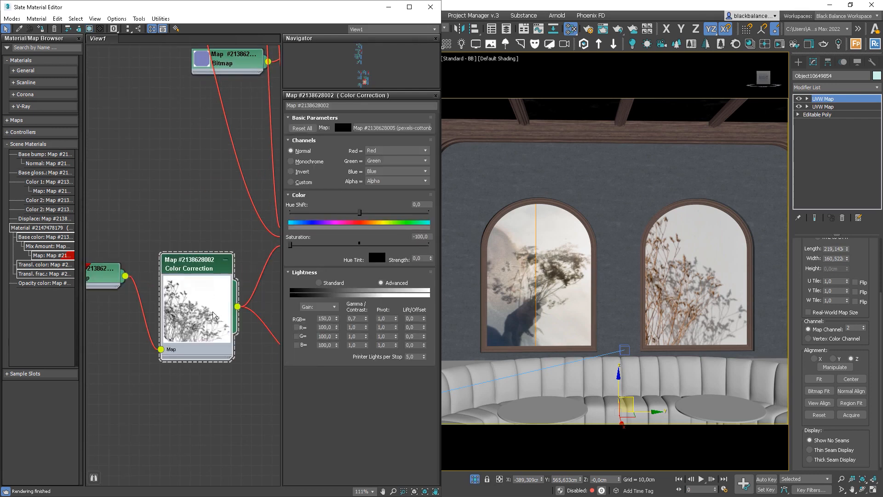
pyautogui.click(356, 319)
pyautogui.write(',5')
pyautogui.press('Return')
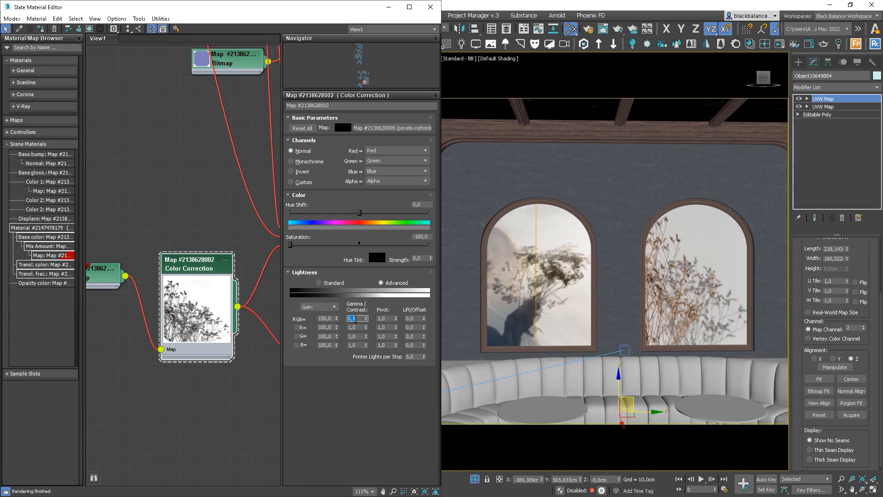
pyautogui.press('Return')
pyautogui.doubleClick(201, 331)
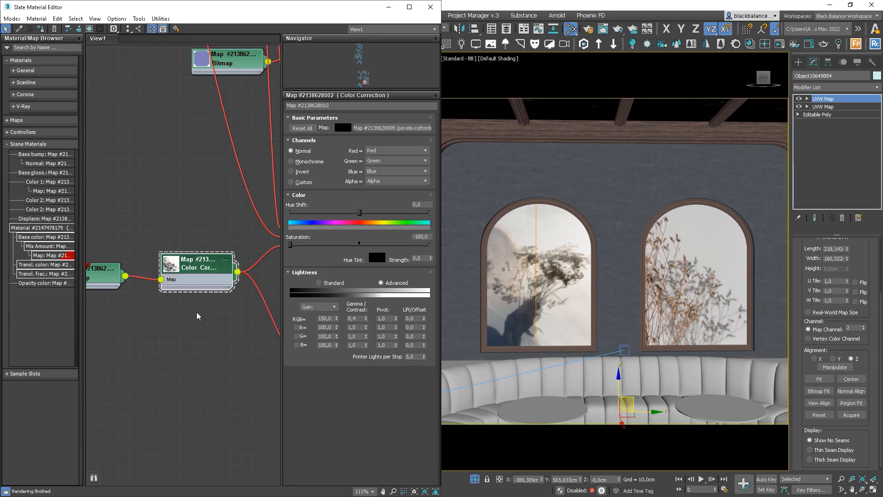
# Start an interactive Corona render of the arched panels from an oblique angle
pyautogui.keyDown('alt'); pyautogui.moveTo(687, 287); pyautogui.dragTo(668, 263, button='middle'); pyautogui.keyUp('alt')
pyautogui.rightClick(668, 262)
pyautogui.click(641, 246)
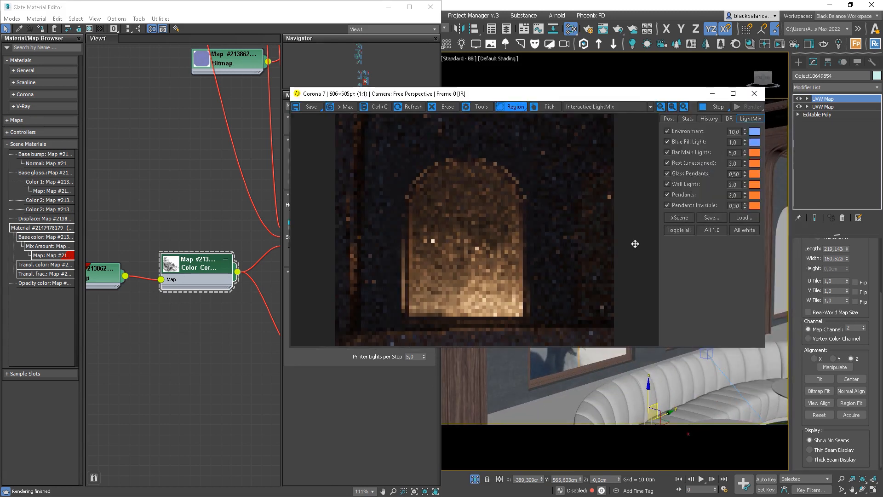
# Close the material editor and clone the first panel's rectangular Corona light as one instance behind the second panel
pyautogui.click(431, 7)
pyautogui.click(199, 342)
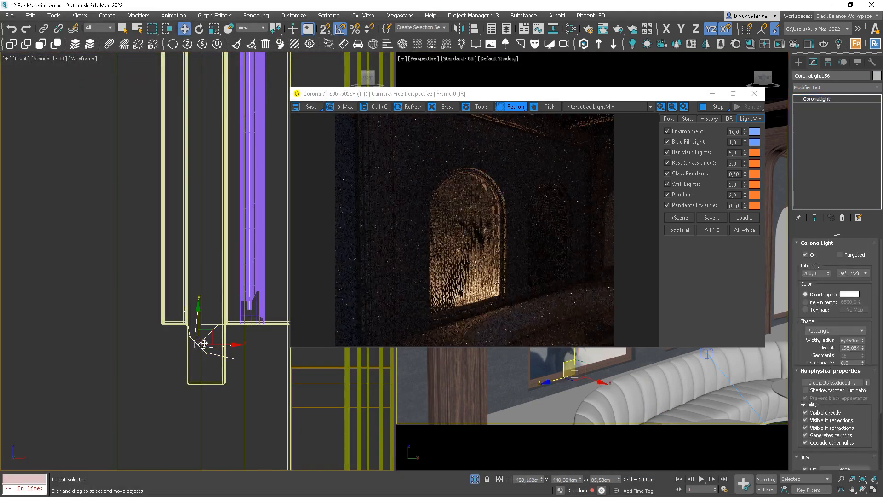
pyautogui.press('t')
pyautogui.scroll(-3, 218, 342)
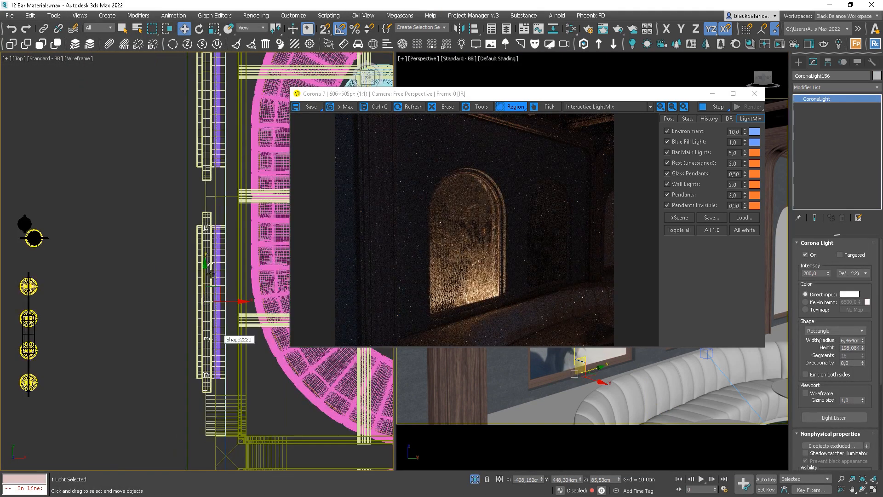
pyautogui.keyDown('shift'); pyautogui.moveTo(206, 272); pyautogui.dragTo(225, 68); pyautogui.keyUp('shift')
pyautogui.click(395, 234)
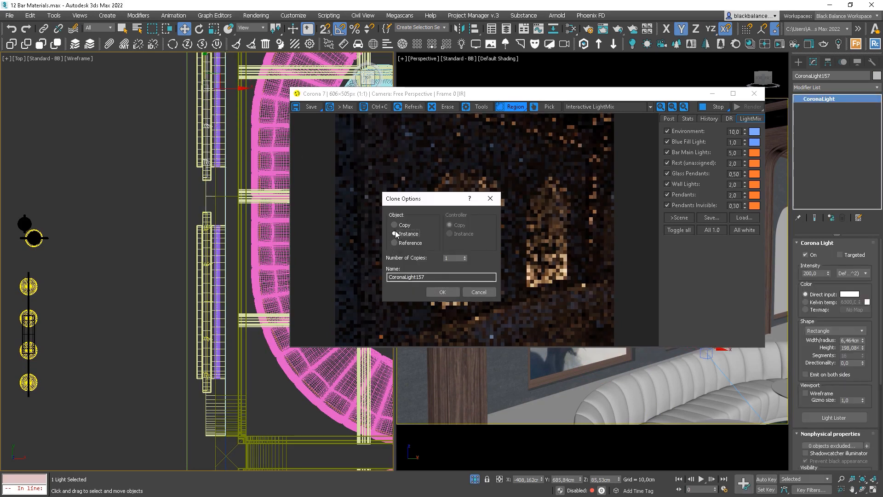
pyautogui.click(445, 292)
# Inspect the second arched panel closer to the front, with a render region fitted around it and the render enlarged
pyautogui.moveTo(521, 176); pyautogui.dragTo(582, 282)
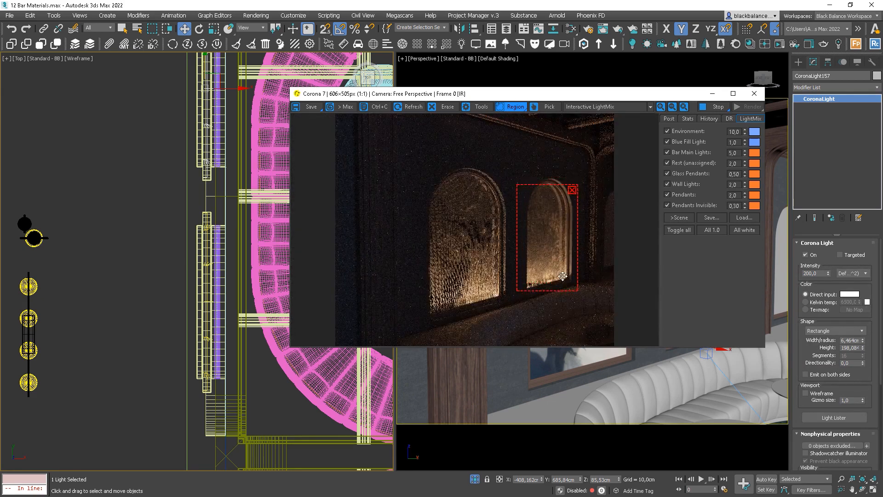
pyautogui.click(577, 182)
pyautogui.keyDown('alt'); pyautogui.moveTo(681, 372); pyautogui.dragTo(656, 369, button='middle'); pyautogui.keyUp('alt')
pyautogui.moveTo(579, 174); pyautogui.dragTo(517, 281)
pyautogui.moveTo(557, 244); pyautogui.dragTo(588, 244)
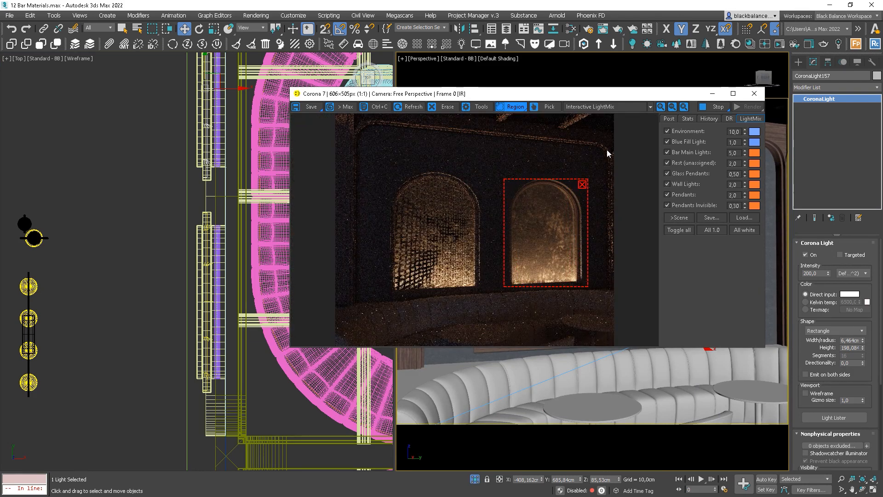
pyautogui.moveTo(598, 94); pyautogui.dragTo(427, 101)
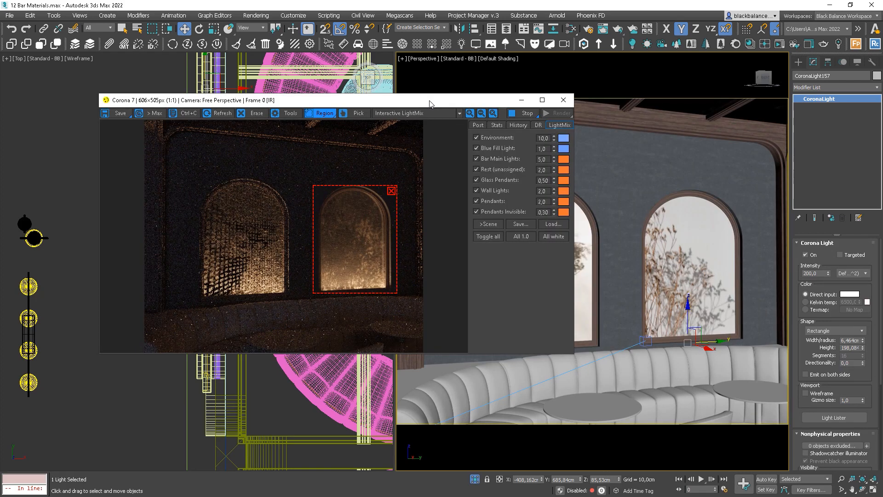
pyautogui.scroll(1, 390, 235)
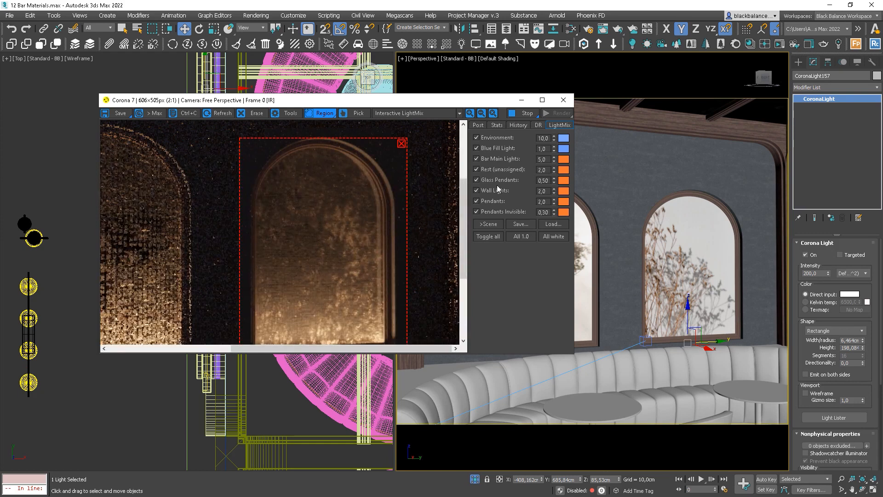
# Switch the Glass Pendants and Rest (unassigned) lights off and back on in the LightMix to compare their contribution
pyautogui.click(477, 179)
pyautogui.click(477, 180)
pyautogui.click(477, 169)
pyautogui.click(478, 169)
# Examine the second panel's translucent pattern in a close-up render with the render region cleared
pyautogui.scroll(6, 661, 302)
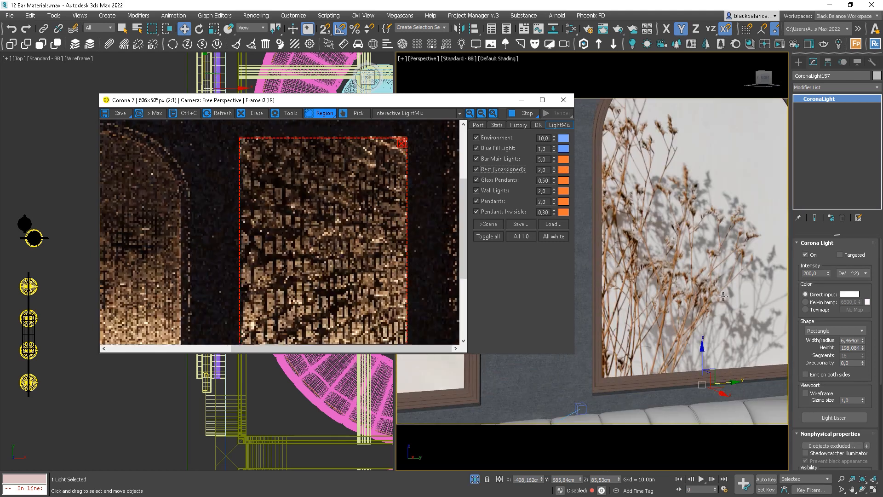
pyautogui.moveTo(722, 296); pyautogui.dragTo(650, 290, button='middle')
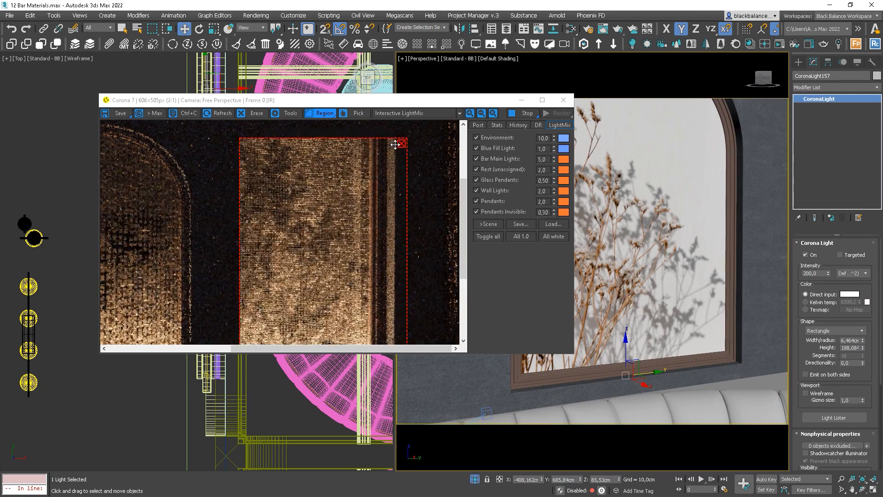
pyautogui.click(402, 144)
pyautogui.moveTo(646, 272); pyautogui.dragTo(691, 289, button='middle')
pyautogui.scroll(-1, 304, 225)
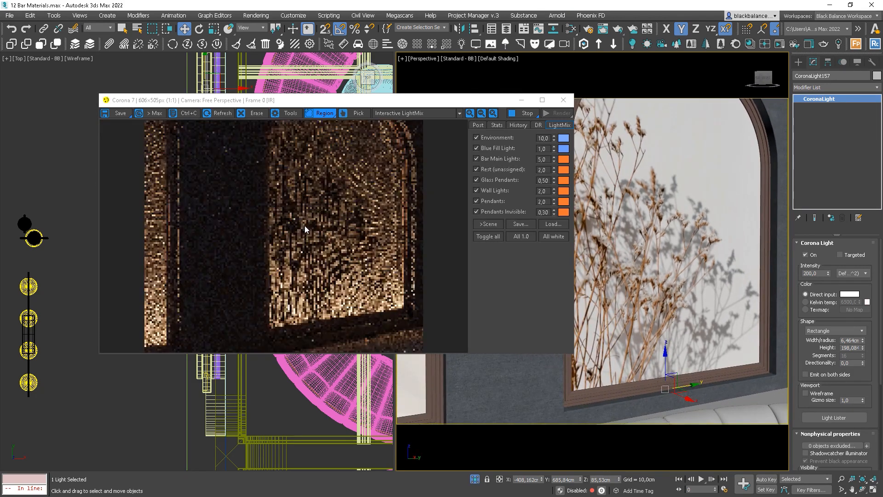
# Examine the second panel's fabric pattern up close, refining it with a temporary render region that is cleared again
pyautogui.scroll(3, 684, 269)
pyautogui.moveTo(710, 271); pyautogui.dragTo(678, 261, button='middle')
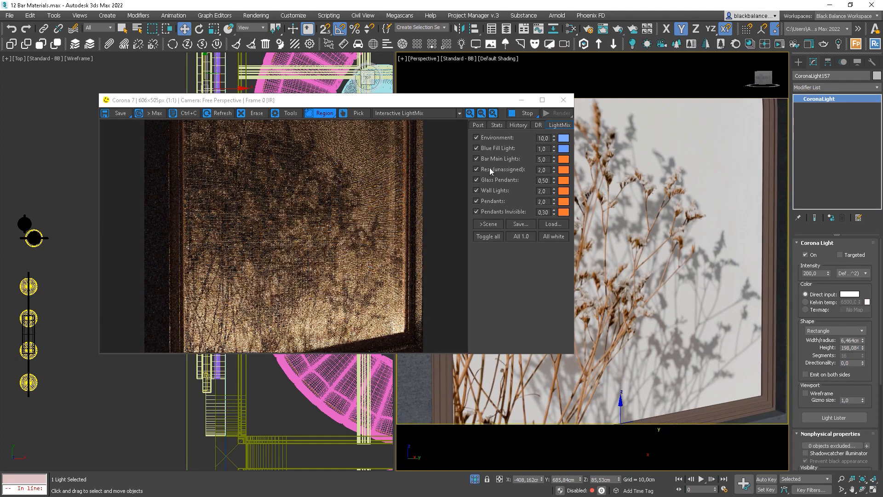
pyautogui.moveTo(427, 181); pyautogui.dragTo(187, 352)
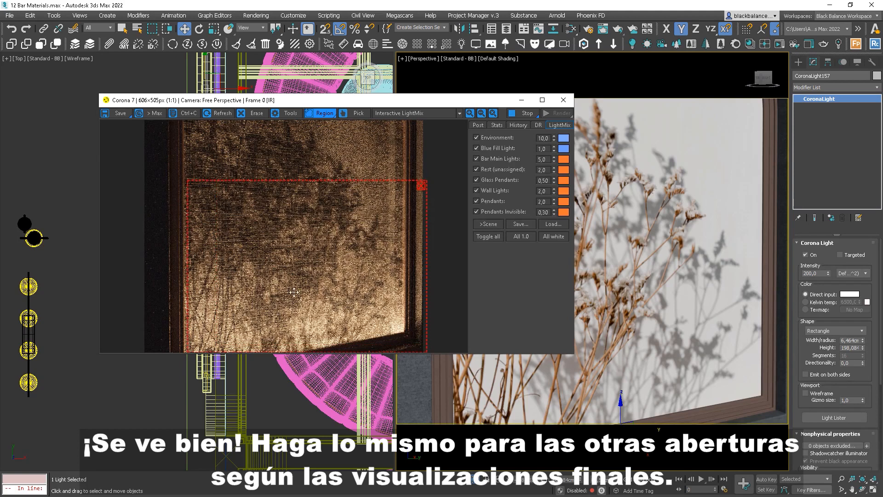
pyautogui.moveTo(348, 272); pyautogui.dragTo(356, 207)
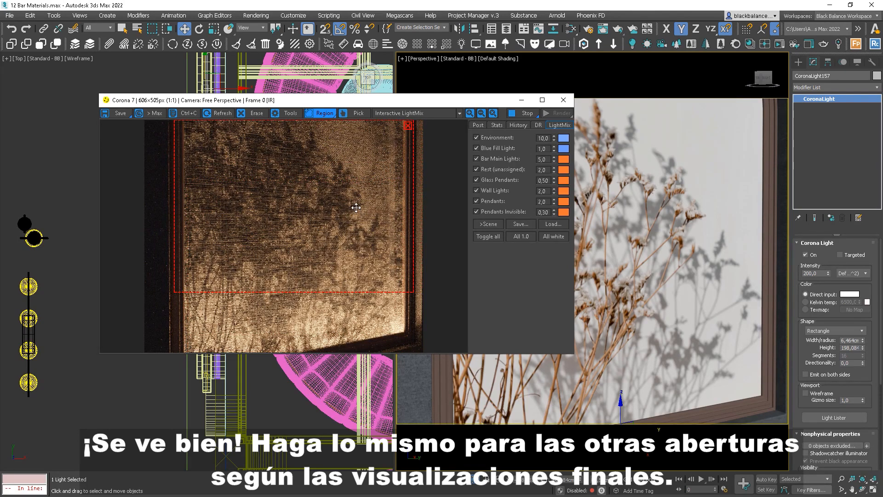
pyautogui.click(408, 126)
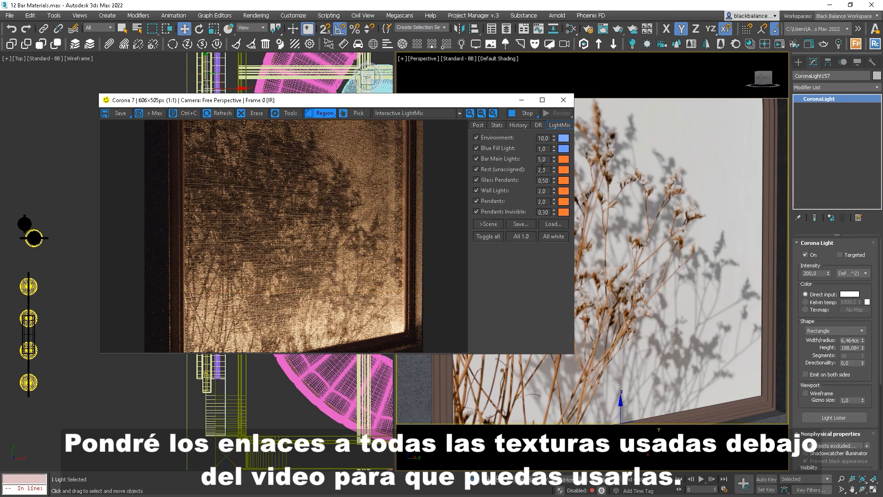
# Test the Rest (unassigned) lights in the LightMix at 3 and 1, and set them back to 2
pyautogui.press('Return')
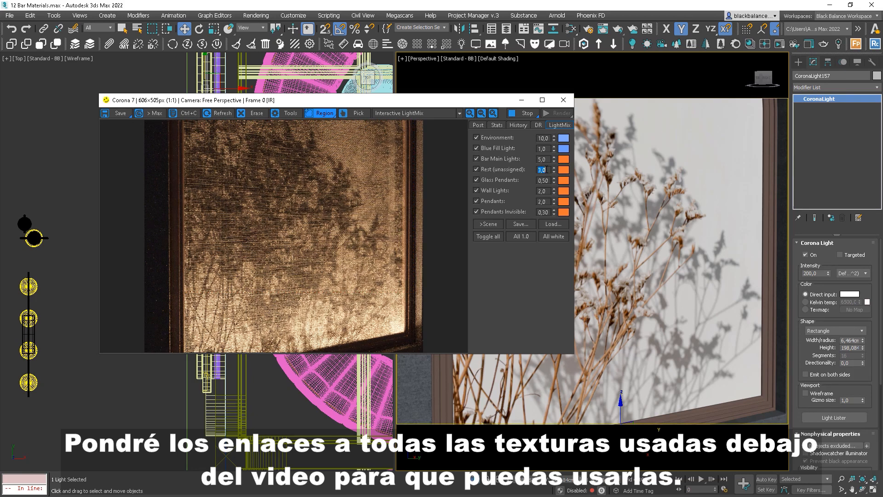
pyautogui.write('1')
pyautogui.press('Return')
pyautogui.write('2')
pyautogui.press('Return')
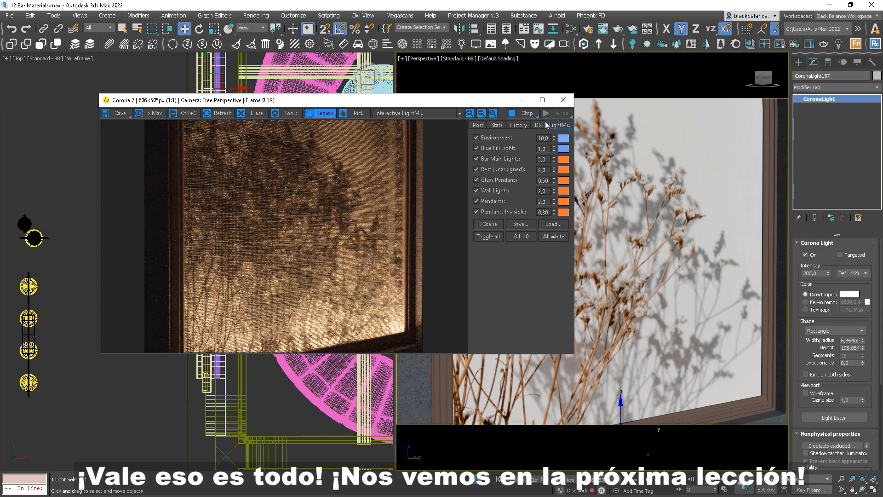